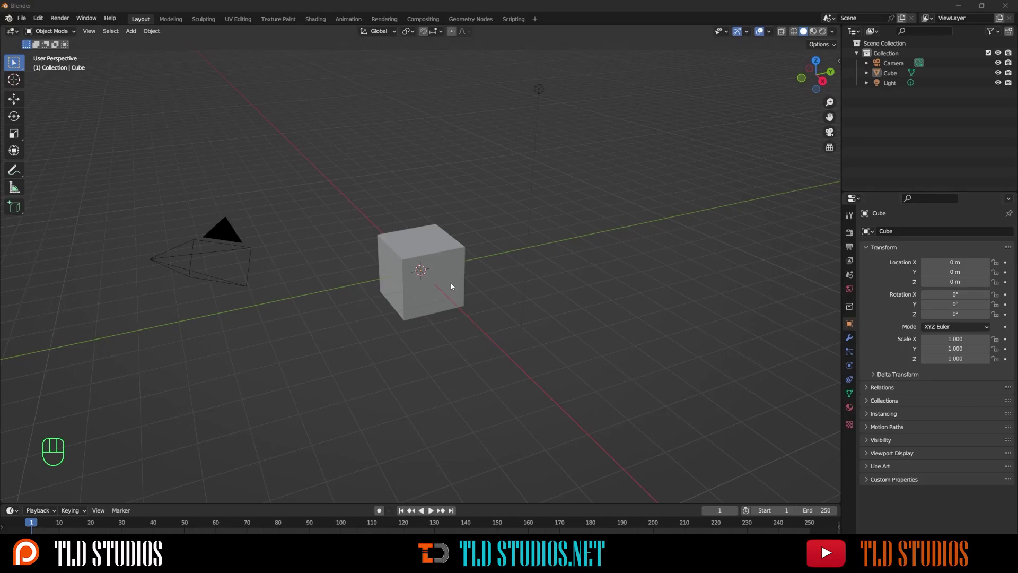
Step: Replace the default cube with a UV sphere and shade it smooth
{"action": "left_click", "coordinate": [451, 285]}
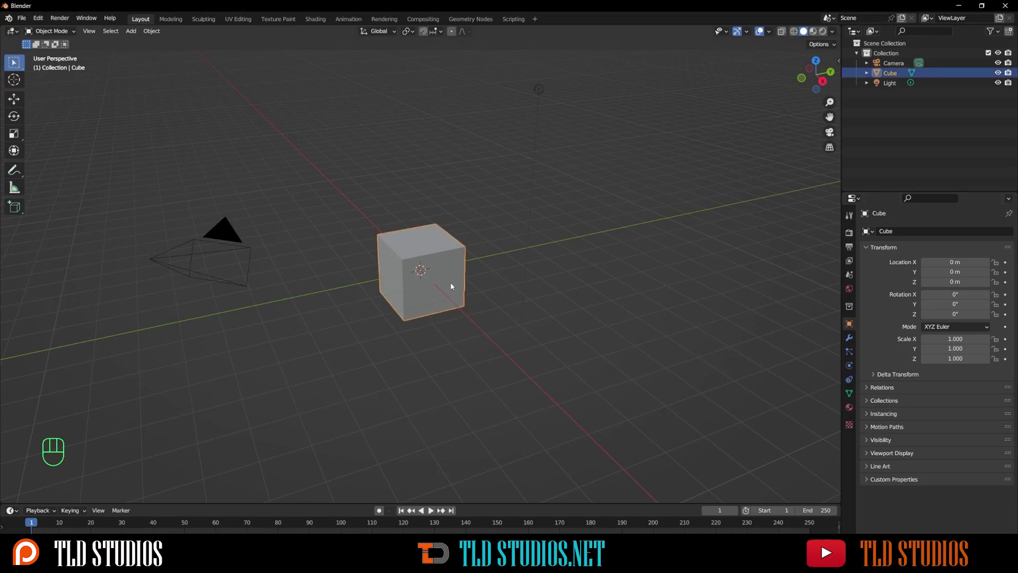
{"action": "key", "text": "Delete"}
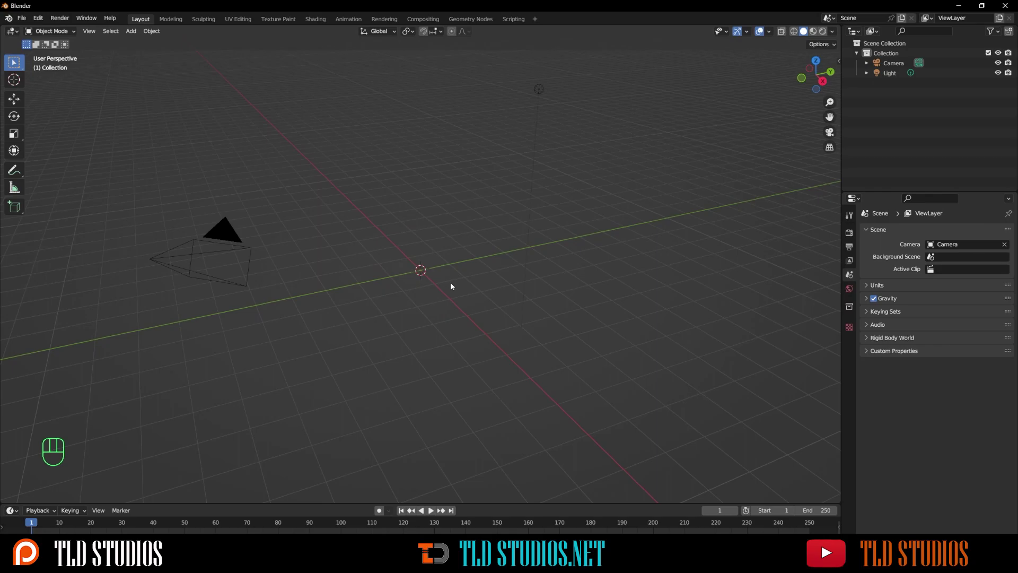
{"action": "key", "text": "shift+a"}
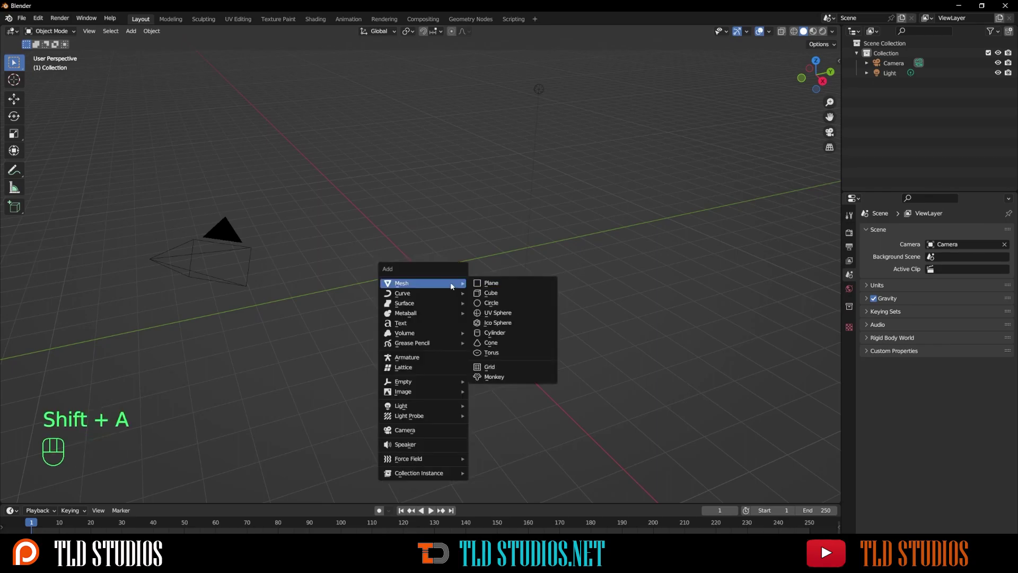
{"action": "left_click", "coordinate": [517, 313]}
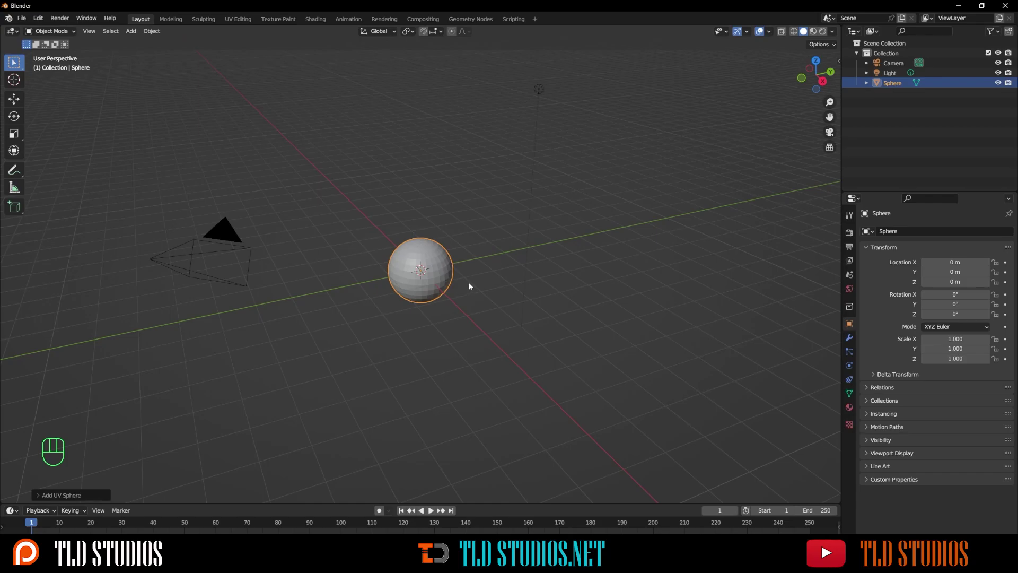
{"action": "right_click", "coordinate": [448, 261]}
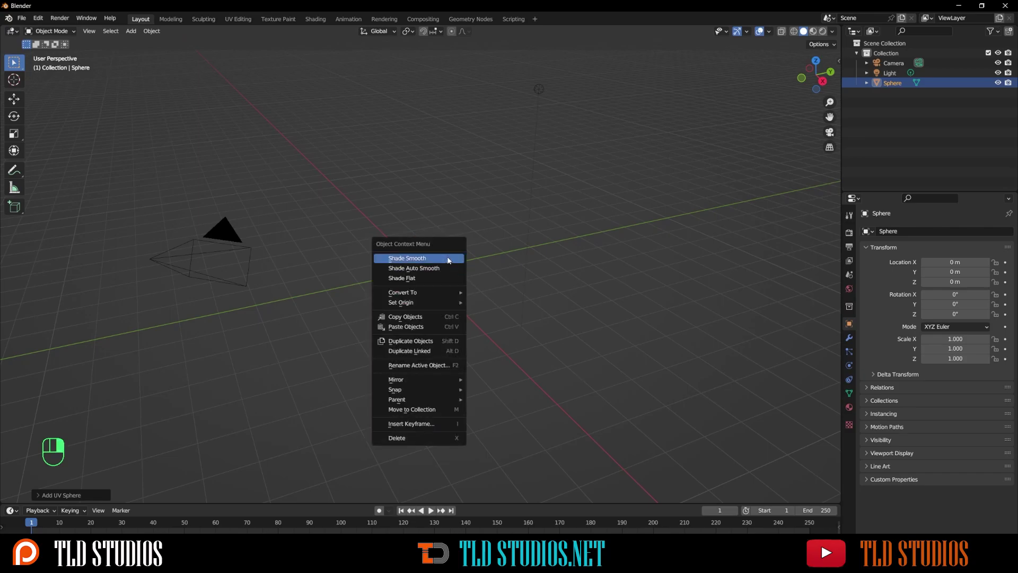
{"action": "left_click", "coordinate": [448, 258]}
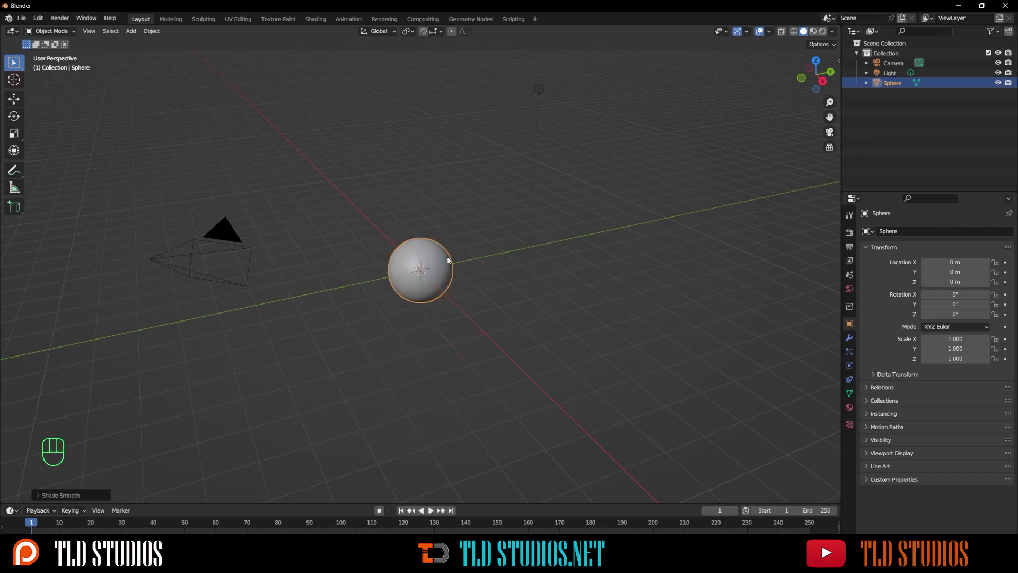
Step: Duplicate the sphere in place and hide the duplicate in the viewport
{"action": "key", "text": "shift+d"}
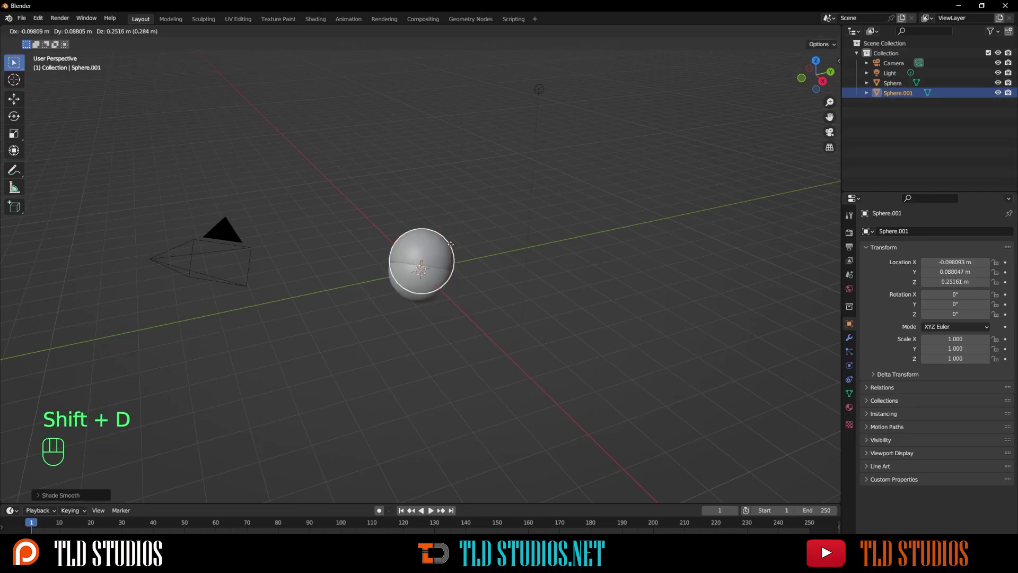
{"action": "right_click", "coordinate": [463, 212]}
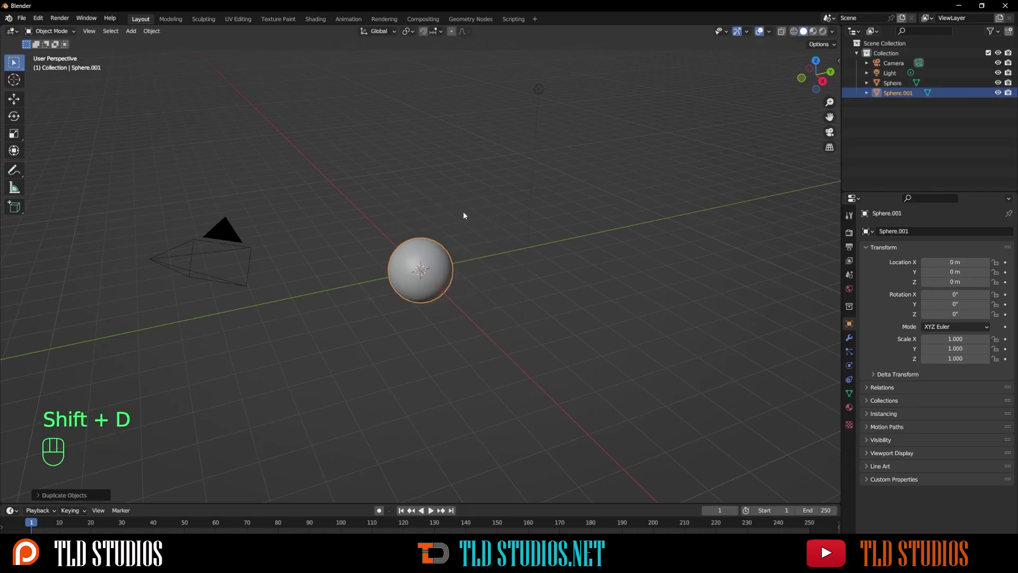
{"action": "left_click", "coordinate": [997, 93]}
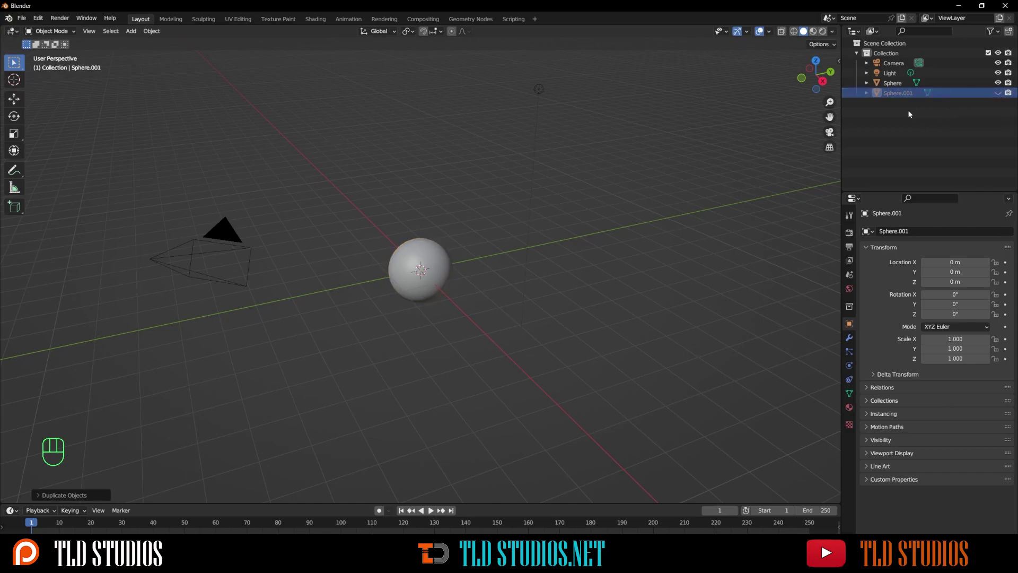
Step: Put the visible original sphere into Sculpt Mode and enable mesh symmetry on the X axis
{"action": "left_click", "coordinate": [431, 255]}
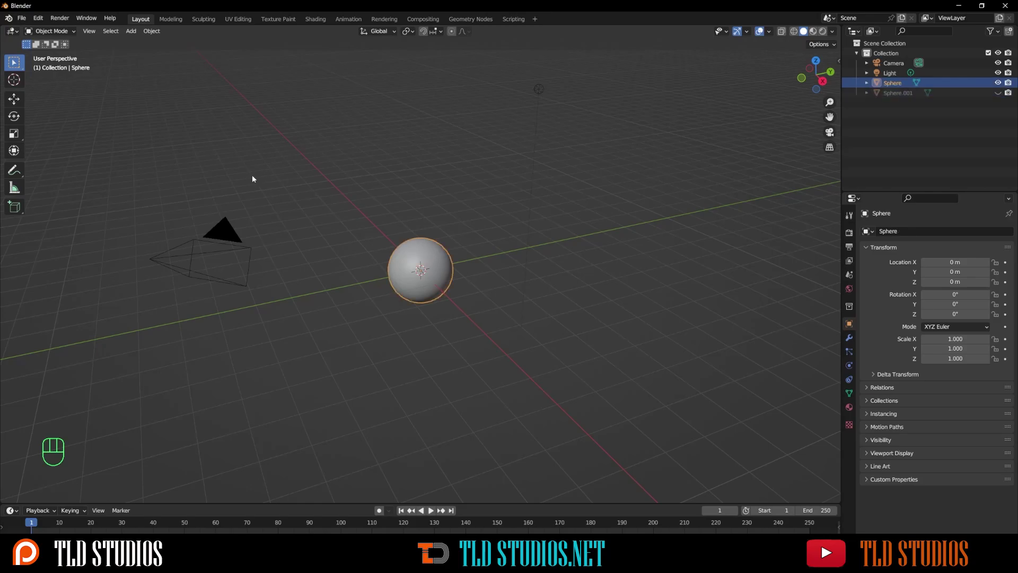
{"action": "left_click", "coordinate": [50, 31]}
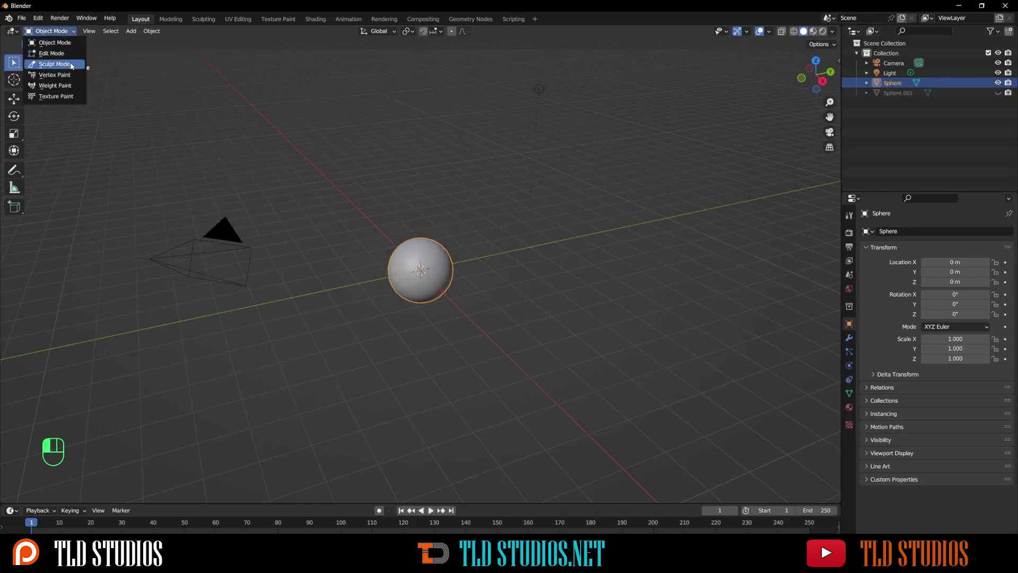
{"action": "left_click", "coordinate": [53, 64]}
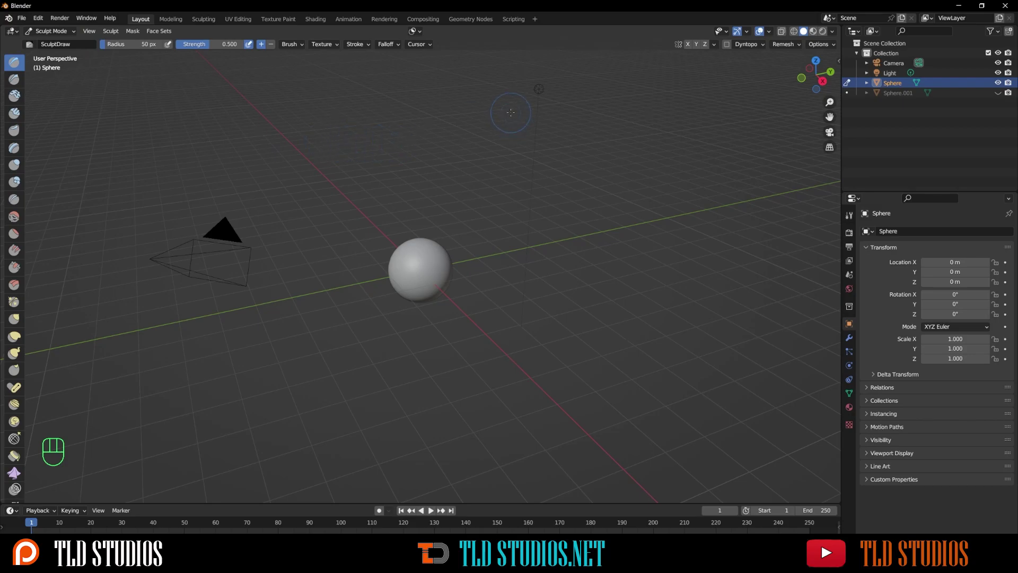
{"action": "key", "text": "KP_1"}
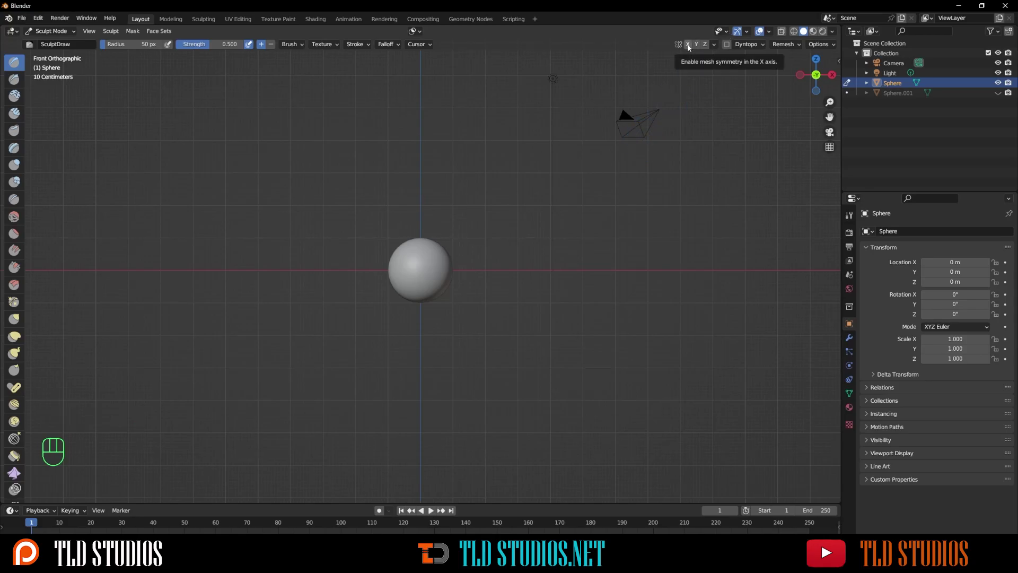
{"action": "left_click", "coordinate": [688, 45]}
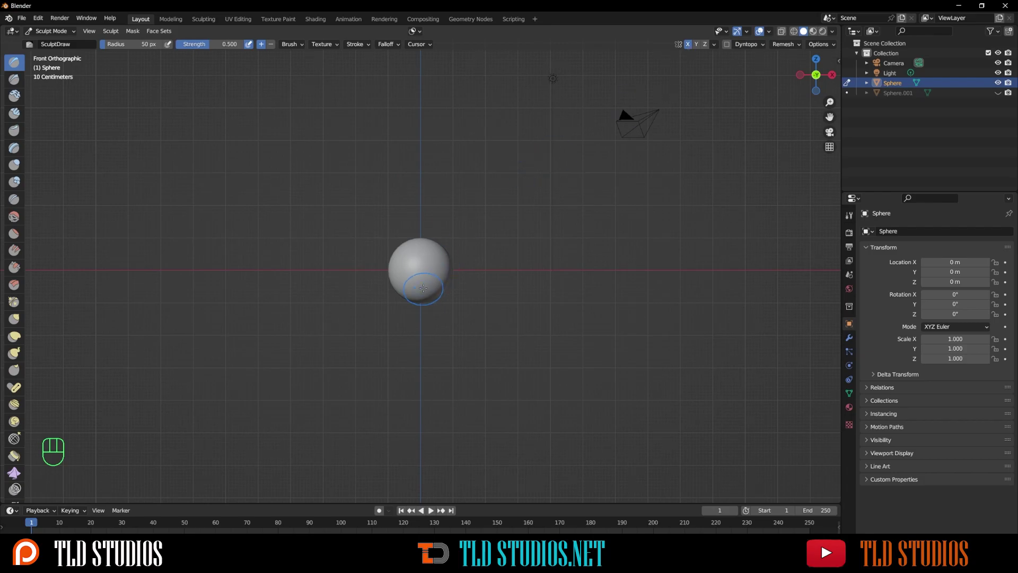
{"action": "left_click_drag", "start_coordinate": [442, 257], "coordinate": [445, 270]}
{"action": "key", "text": "ctrl+z"}
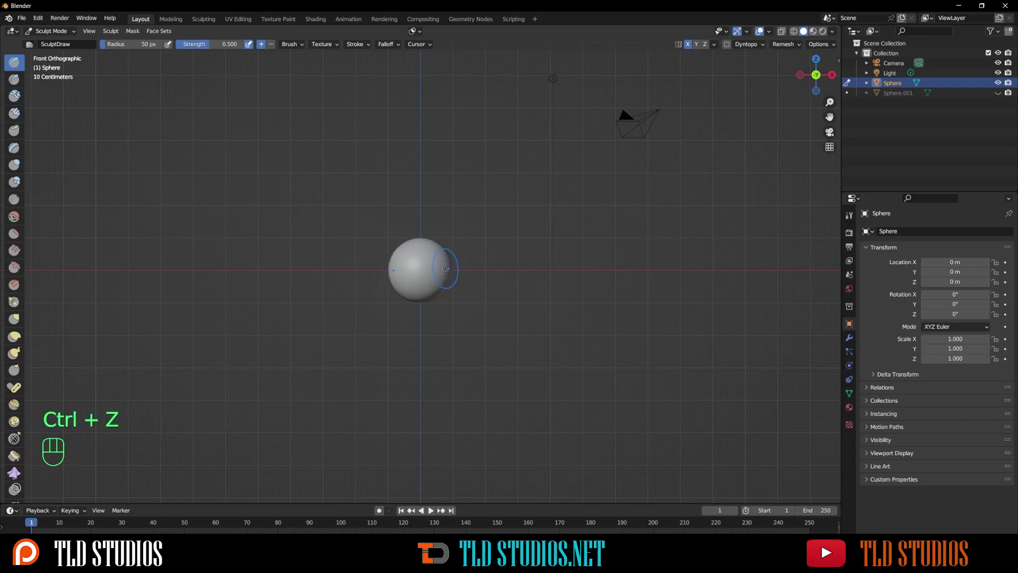
Step: In front view, use the Grab brush at 197 px radius to pull the sphere's underside down and widen its lower sides
{"action": "scroll", "coordinate": [446, 260], "scroll_direction": "up", "scroll_amount": 3}
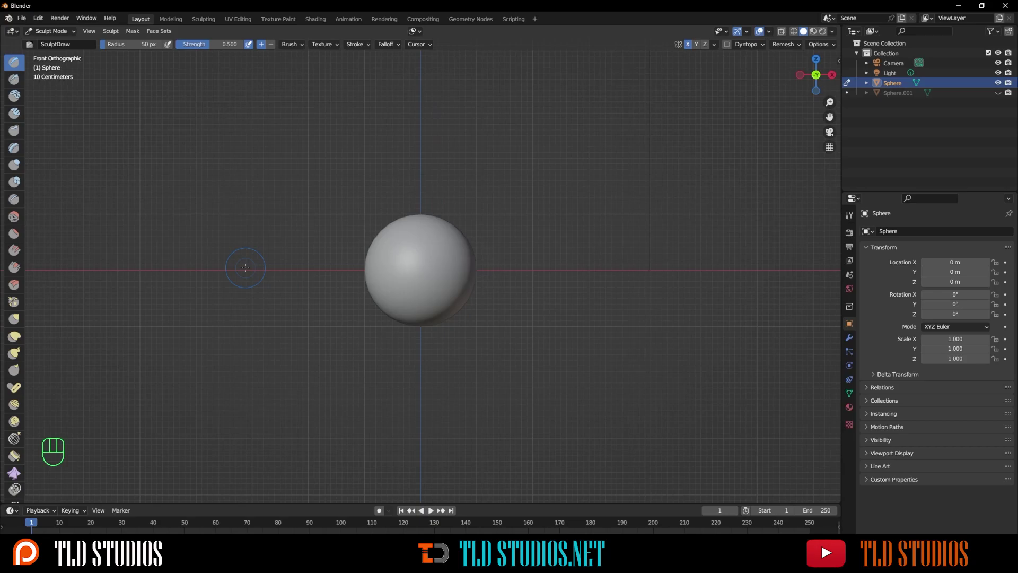
{"action": "key", "text": "g"}
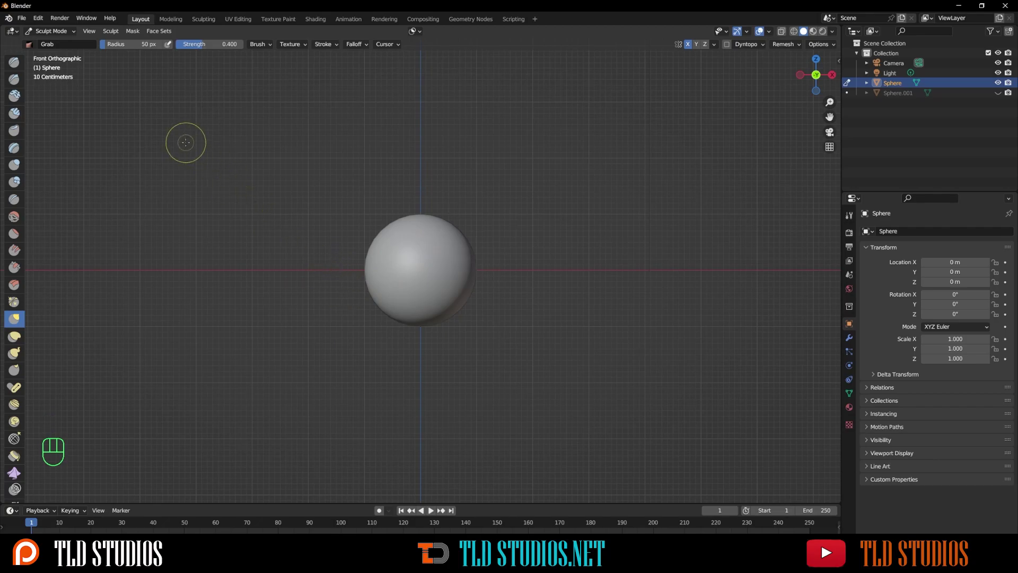
{"action": "left_click_drag", "start_coordinate": [112, 50], "coordinate": [125, 50]}
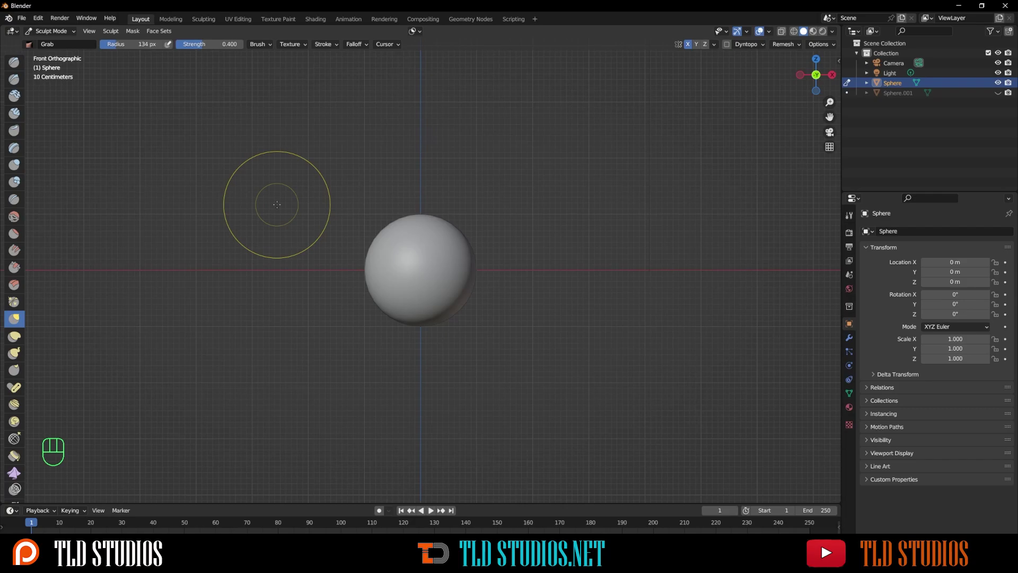
{"action": "key", "text": "f"}
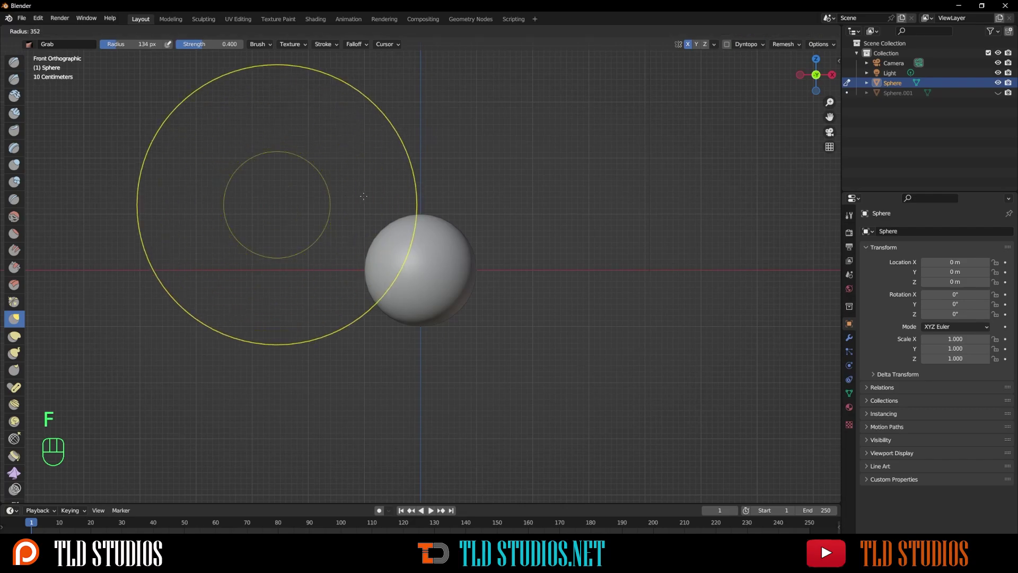
{"action": "left_click", "coordinate": [302, 185]}
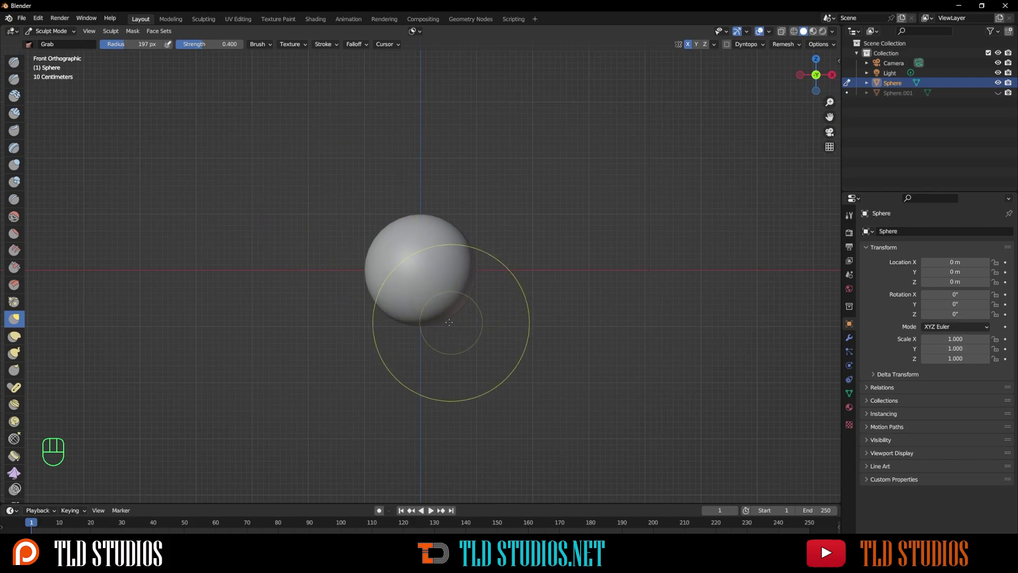
{"action": "left_click_drag", "start_coordinate": [413, 319], "coordinate": [417, 342]}
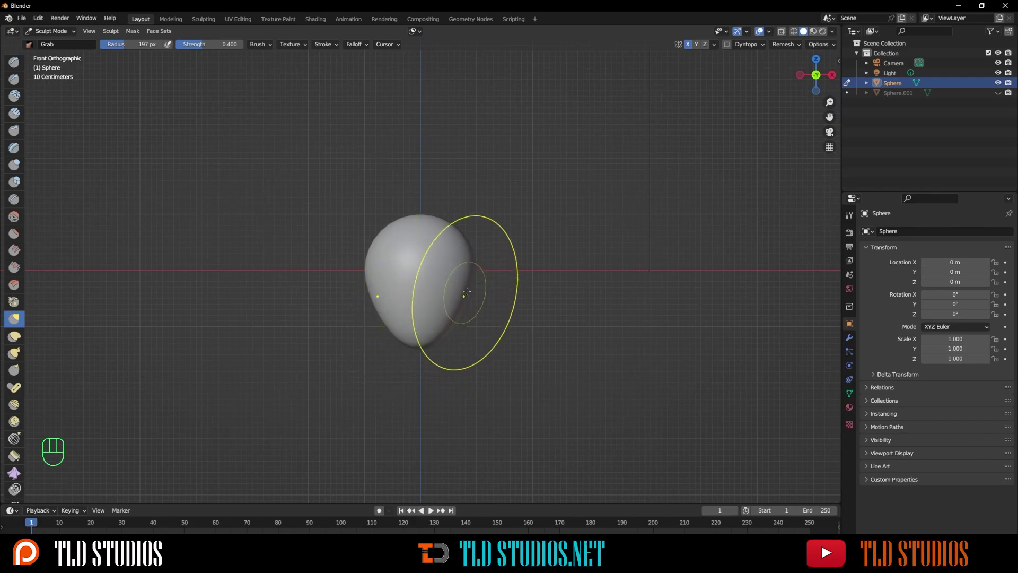
{"action": "left_click_drag", "start_coordinate": [472, 291], "coordinate": [475, 296]}
{"action": "mouse_move", "coordinate": [471, 296]}
{"action": "left_mouse_down"}
{"action": "mouse_move", "coordinate": [482, 310]}
{"action": "mouse_move", "coordinate": [480, 268]}
{"action": "left_mouse_up"}
{"action": "mouse_move", "coordinate": [475, 265]}
{"action": "left_mouse_down"}
{"action": "mouse_move", "coordinate": [480, 255]}
{"action": "mouse_move", "coordinate": [475, 297]}
{"action": "left_mouse_up"}
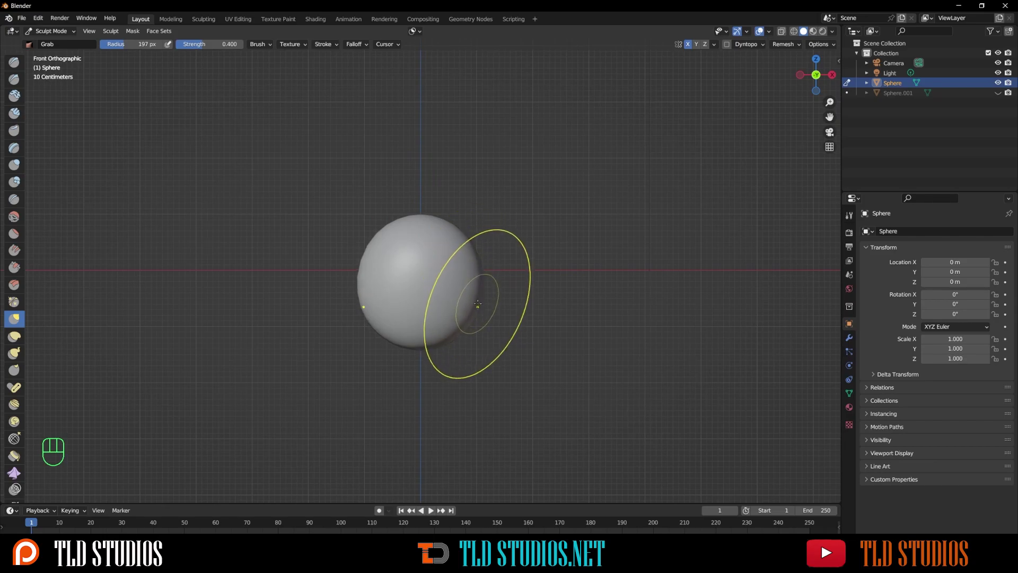
Step: Flatten the top of the shape with the Grab brush, working from the front and right side views
{"action": "left_click_drag", "start_coordinate": [461, 215], "coordinate": [432, 226]}
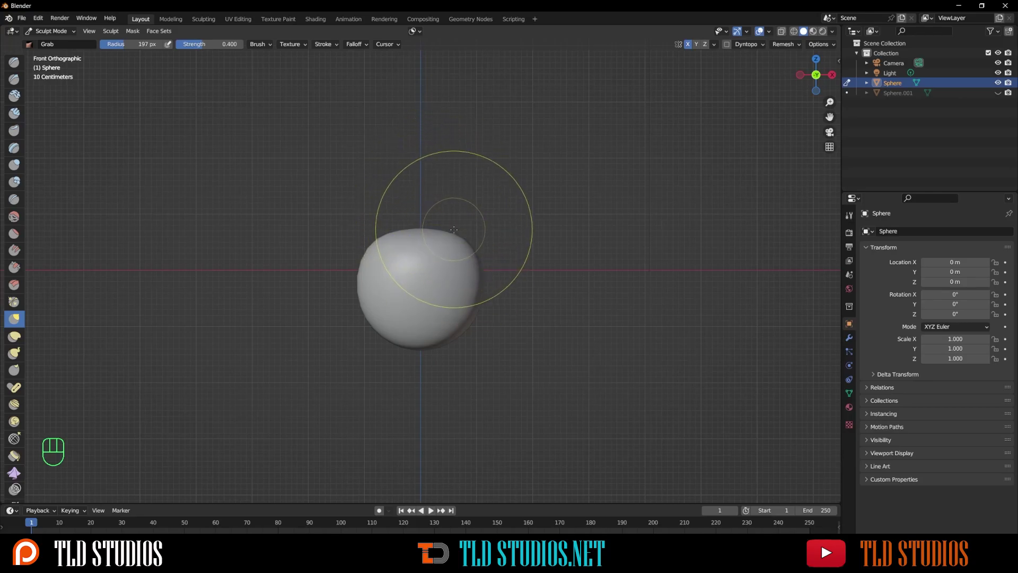
{"action": "key", "text": "KP_3"}
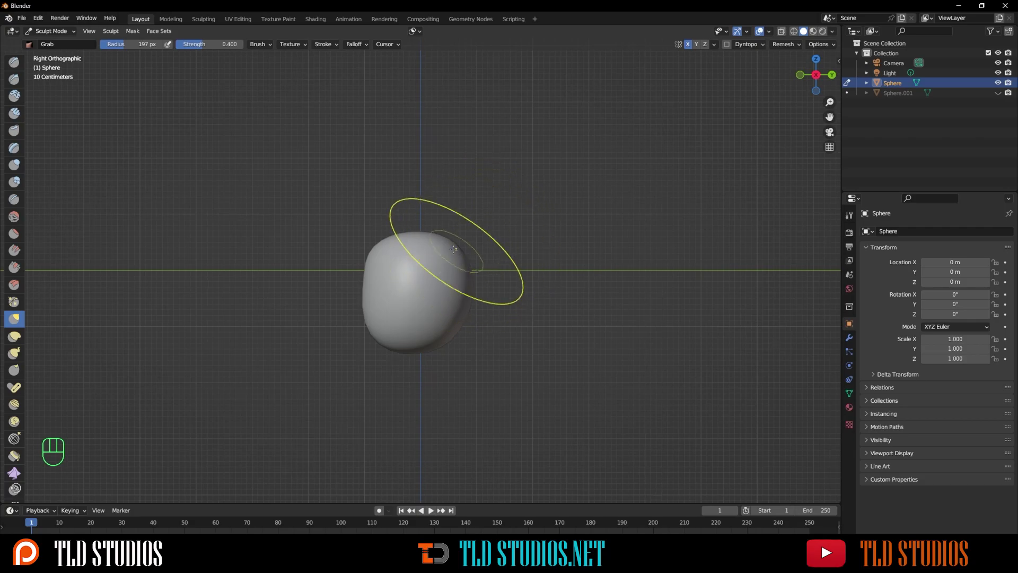
{"action": "mouse_move", "coordinate": [452, 242]}
{"action": "middle_mouse_down"}
{"action": "mouse_move", "coordinate": [459, 227]}
{"action": "mouse_move", "coordinate": [433, 223]}
{"action": "mouse_move", "coordinate": [501, 228]}
{"action": "middle_mouse_up"}
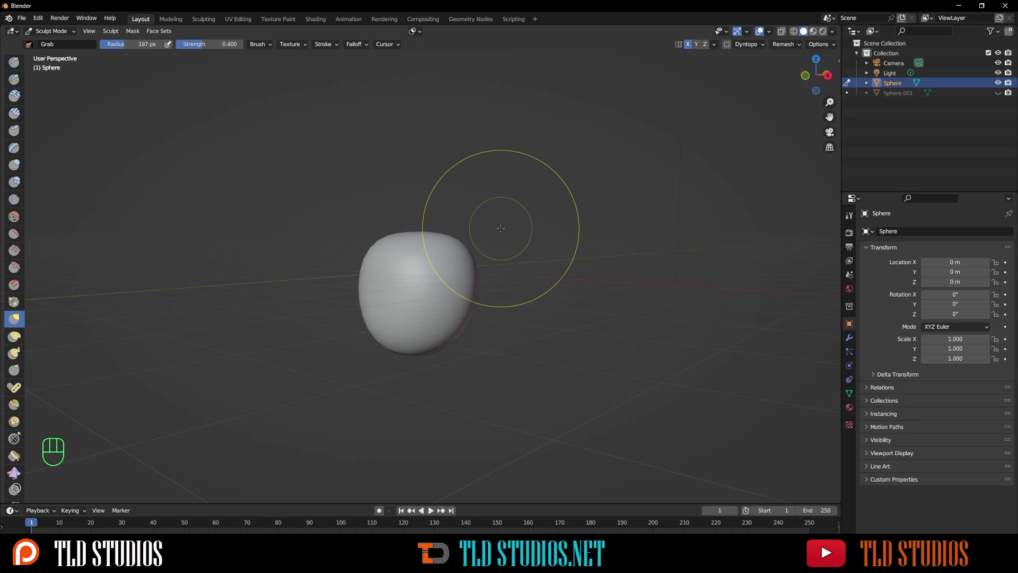
Step: Voxel-remesh the sculpted sphere with a voxel size of about 0.087 m
{"action": "key", "text": "KP_1"}
{"action": "scroll", "coordinate": [455, 269], "scroll_direction": "up", "scroll_amount": 2}
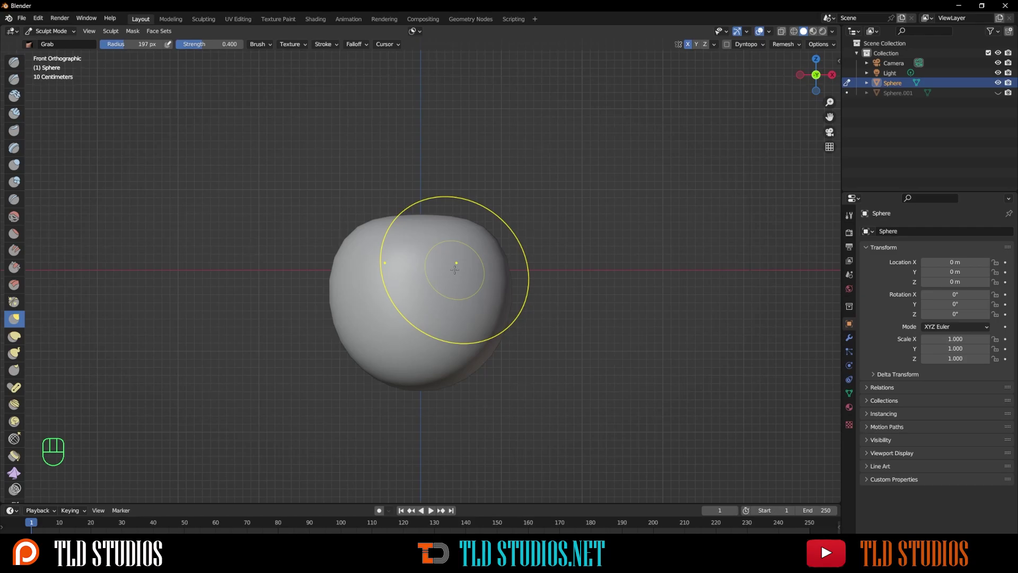
{"action": "key", "text": "r"}
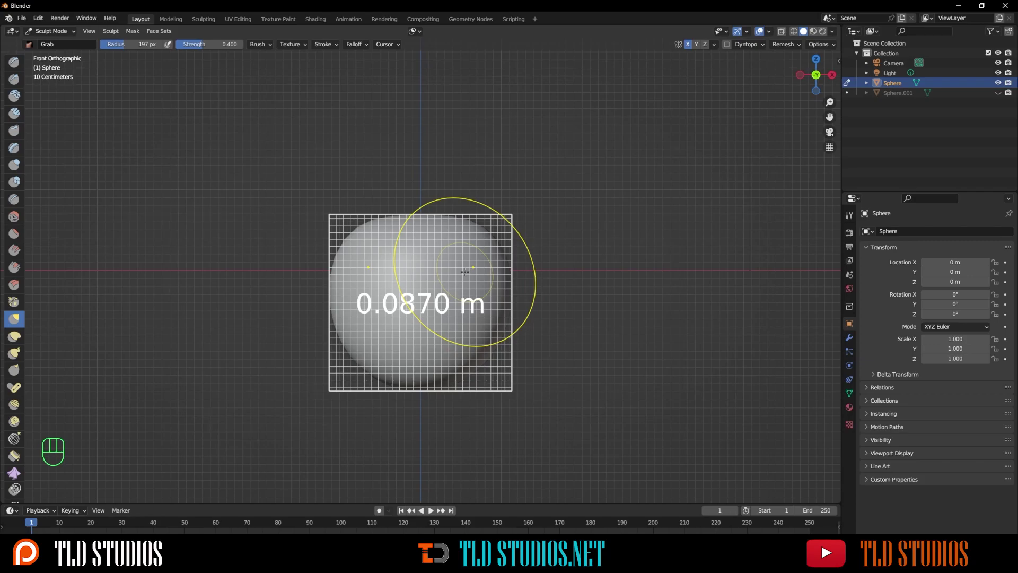
{"action": "left_click", "coordinate": [464, 271]}
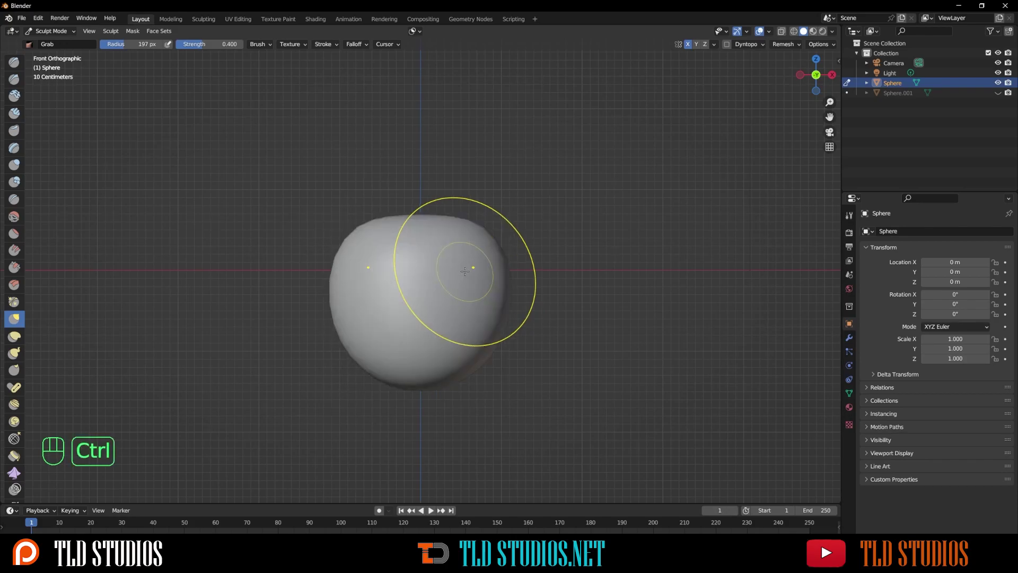
{"action": "key", "text": "ctrl+r"}
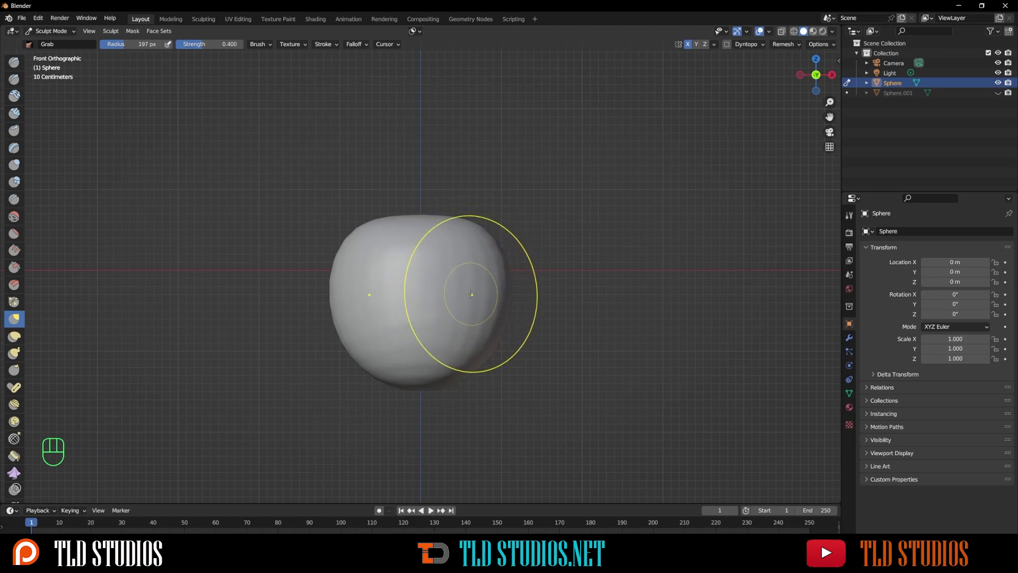
Step: Smooth the front and side surface of the remeshed shape with the brush radius set to 143 px
{"action": "key", "text": "f"}
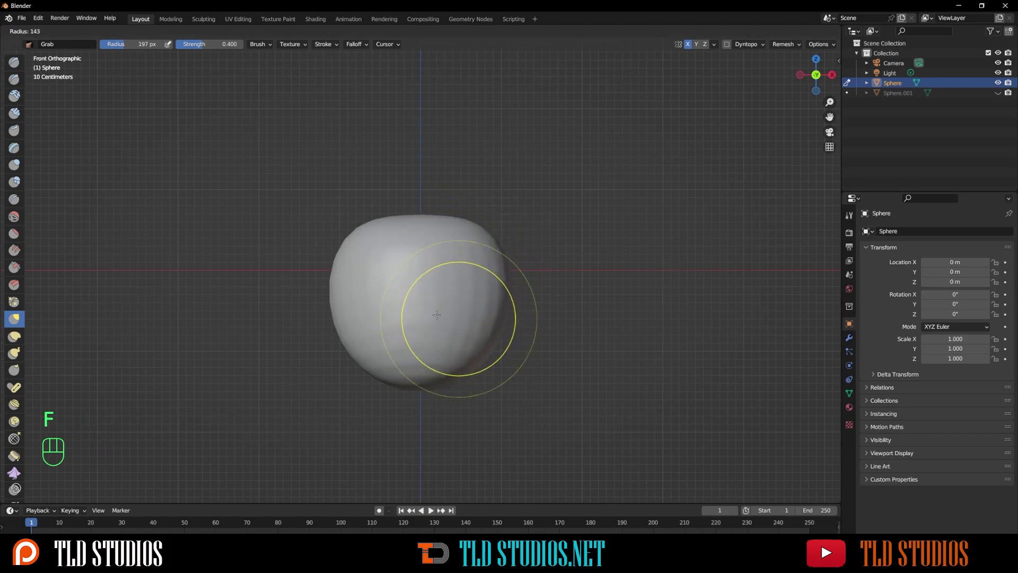
{"action": "left_click", "coordinate": [440, 313]}
{"action": "key", "text": "shift"}
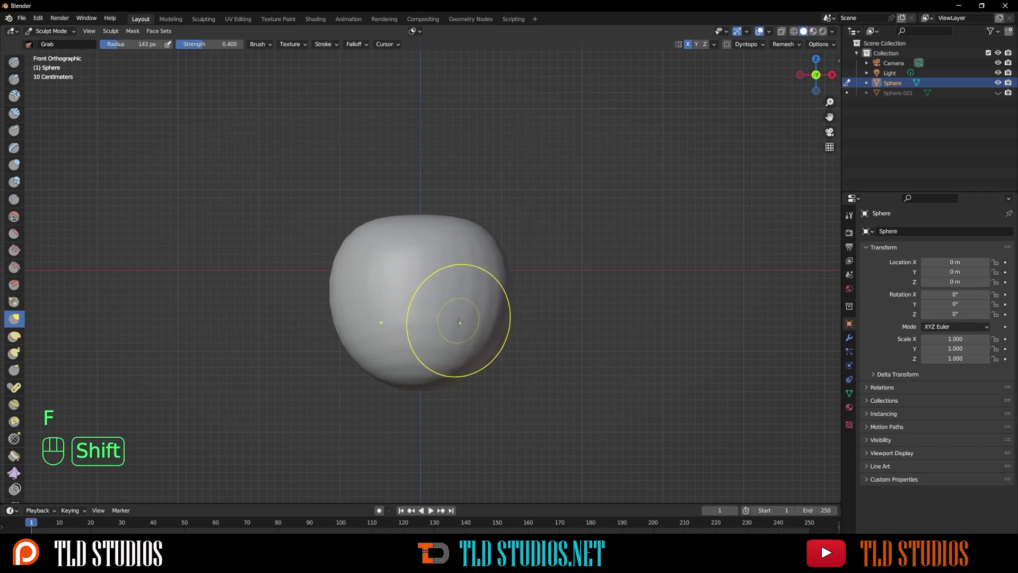
{"action": "mouse_move", "coordinate": [450, 355]}
{"action": "left_mouse_down", "text": "shift"}
{"action": "mouse_move", "coordinate": [432, 355]}
{"action": "mouse_move", "coordinate": [459, 279]}
{"action": "mouse_move", "coordinate": [480, 281]}
{"action": "mouse_move", "coordinate": [494, 323]}
{"action": "mouse_move", "coordinate": [497, 275]}
{"action": "mouse_move", "coordinate": [497, 290]}
{"action": "left_mouse_up", "text": "shift"}
Step: Carve symmetrical eye sockets into the front of the head with the inverted Draw brush at 52 px radius and smooth their rims
{"action": "key", "text": "f"}
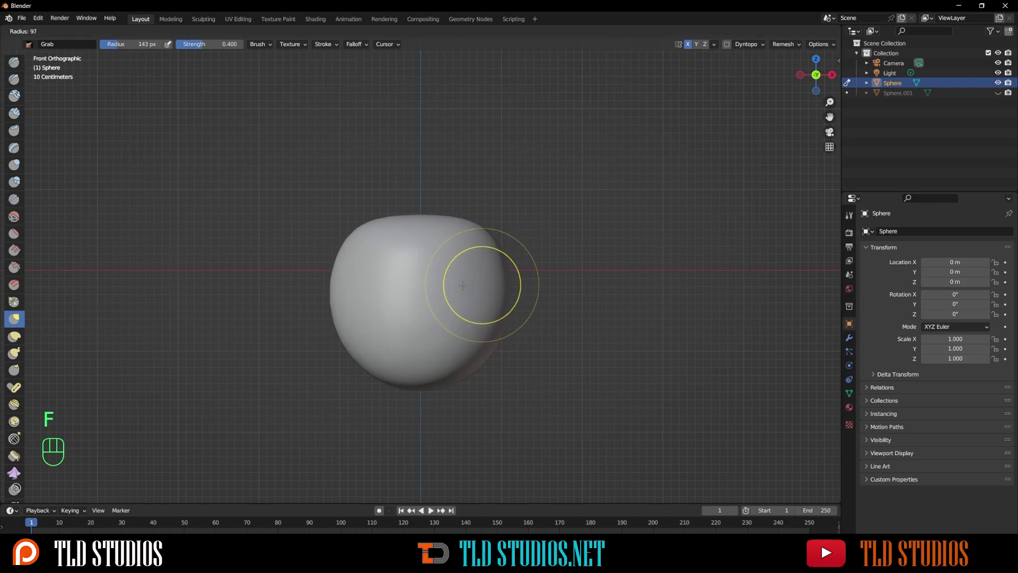
{"action": "left_click", "coordinate": [464, 275]}
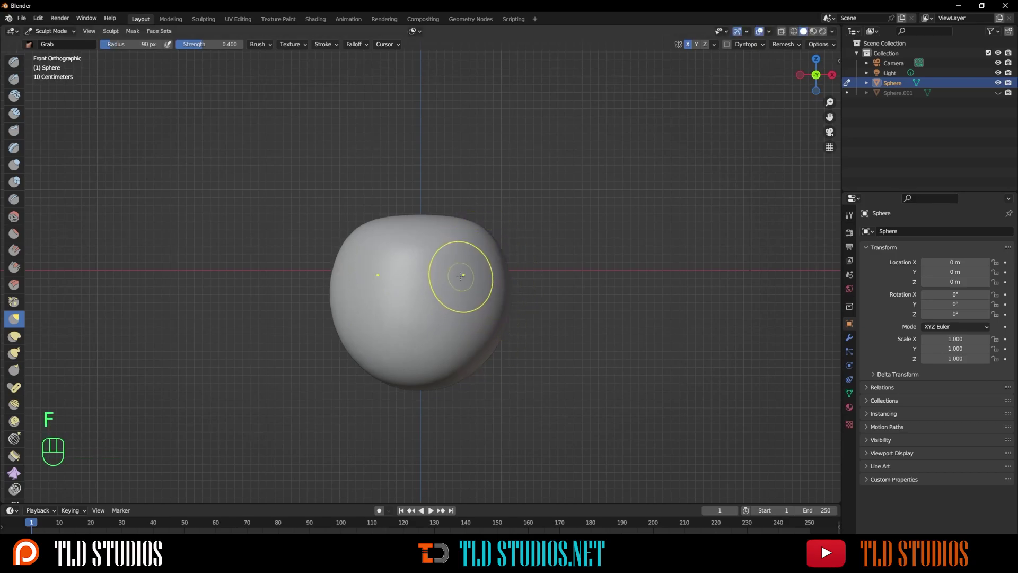
{"action": "left_click", "coordinate": [16, 62]}
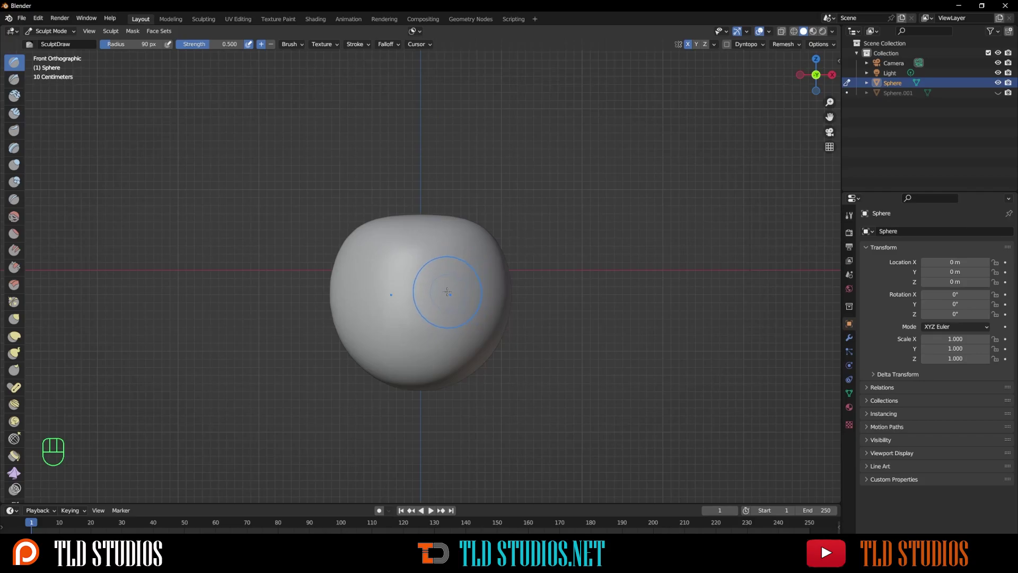
{"action": "key", "text": "ctrl"}
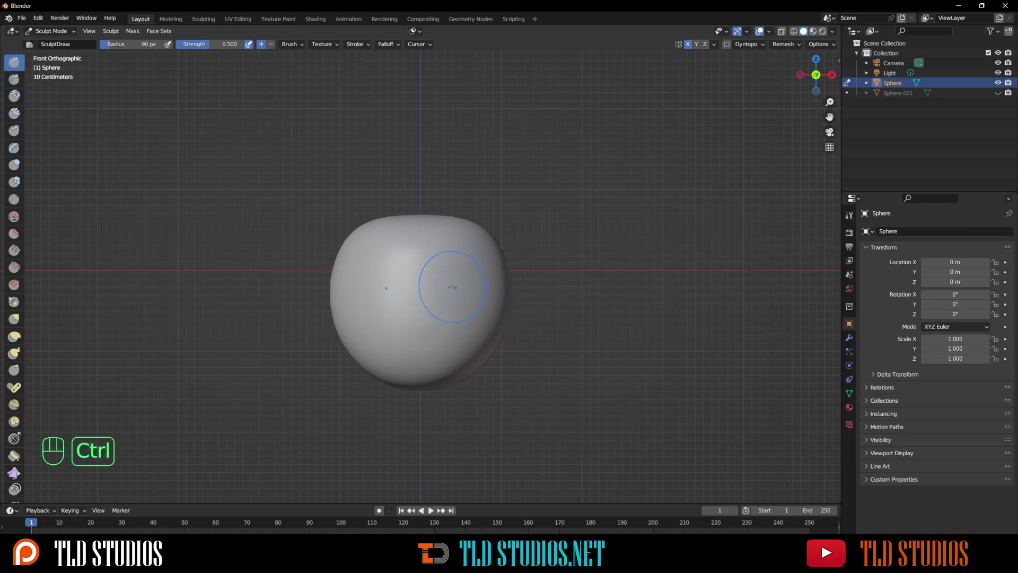
{"action": "key", "text": "f"}
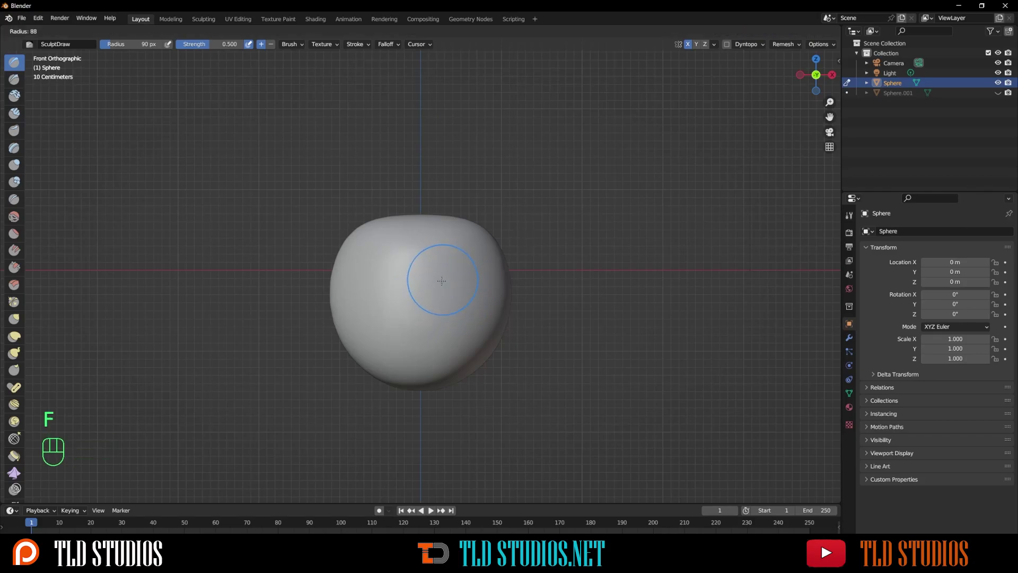
{"action": "left_click", "coordinate": [429, 283]}
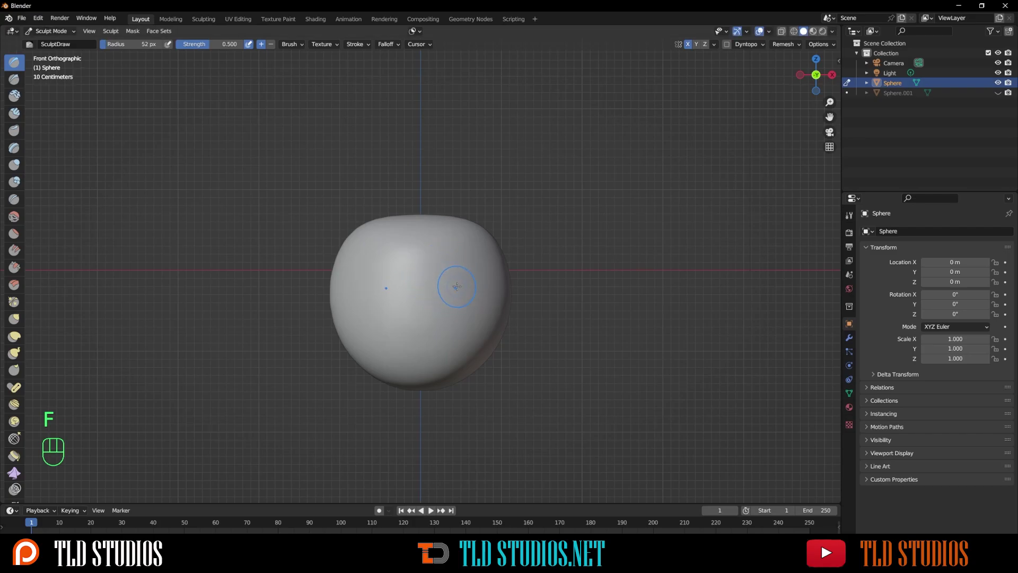
{"action": "key", "text": "ctrl"}
{"action": "mouse_move", "coordinate": [455, 287]}
{"action": "left_mouse_down", "text": "ctrl"}
{"action": "mouse_move", "coordinate": [454, 277]}
{"action": "mouse_move", "coordinate": [462, 289]}
{"action": "mouse_move", "coordinate": [485, 289]}
{"action": "left_mouse_up", "text": "ctrl"}
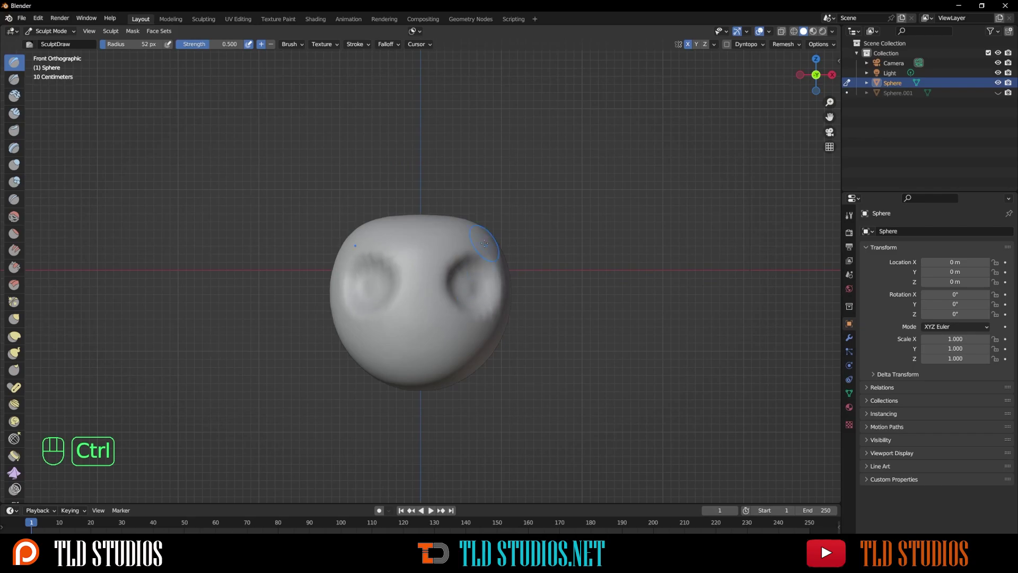
{"action": "mouse_move", "coordinate": [477, 263]}
{"action": "left_mouse_down", "text": "ctrl"}
{"action": "mouse_move", "coordinate": [462, 270]}
{"action": "mouse_move", "coordinate": [468, 279]}
{"action": "left_mouse_up", "text": "ctrl"}
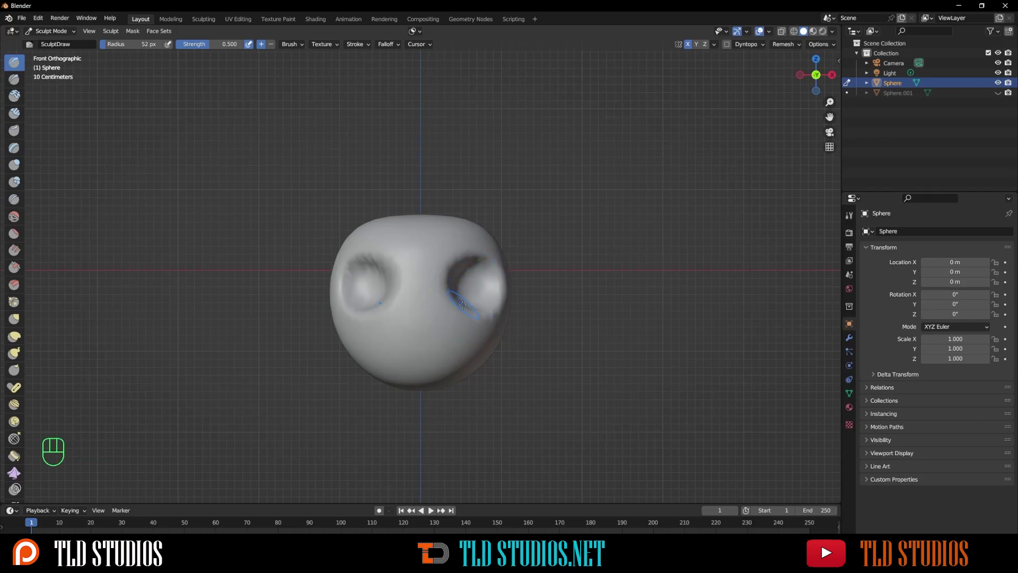
{"action": "key", "text": "shift"}
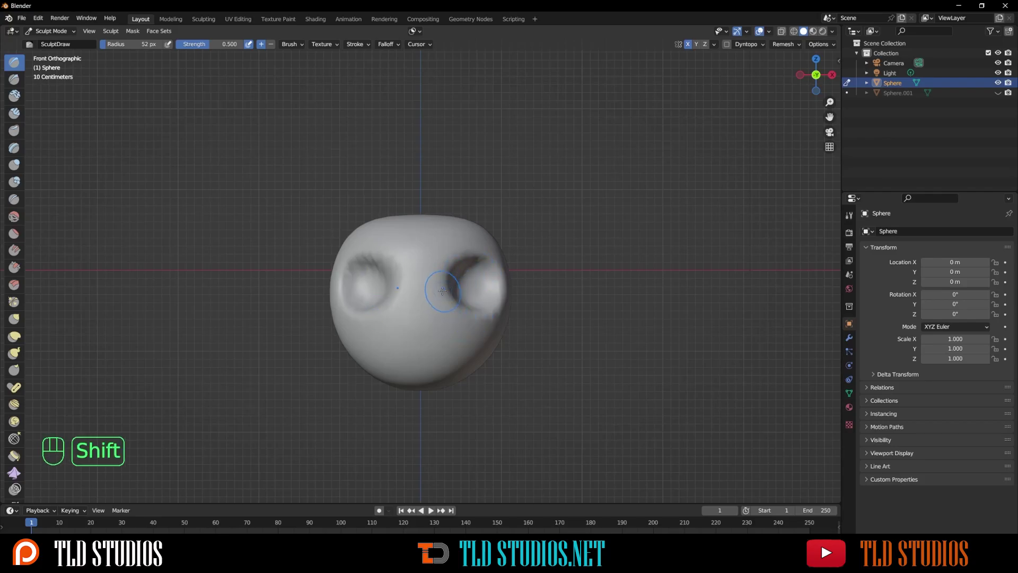
{"action": "mouse_move", "coordinate": [472, 252]}
{"action": "left_mouse_down", "text": "shift"}
{"action": "mouse_move", "coordinate": [495, 282]}
{"action": "mouse_move", "coordinate": [487, 333]}
{"action": "mouse_move", "coordinate": [485, 324]}
{"action": "left_mouse_up", "text": "shift"}
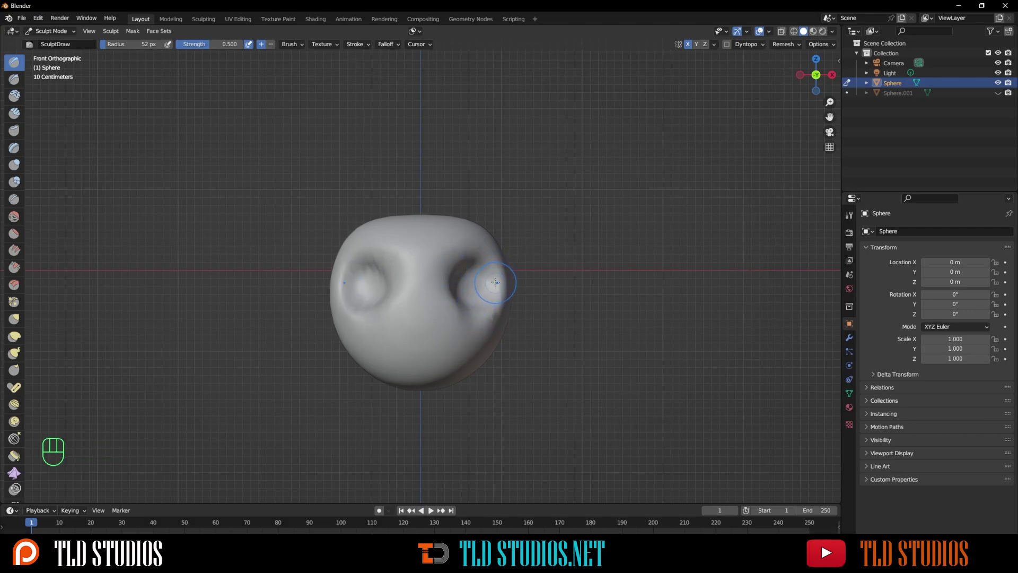
Step: Reshape the face with the Grab brush at 152 px radius, bringing the area below the eye sockets forward from the side
{"action": "key", "text": "g"}
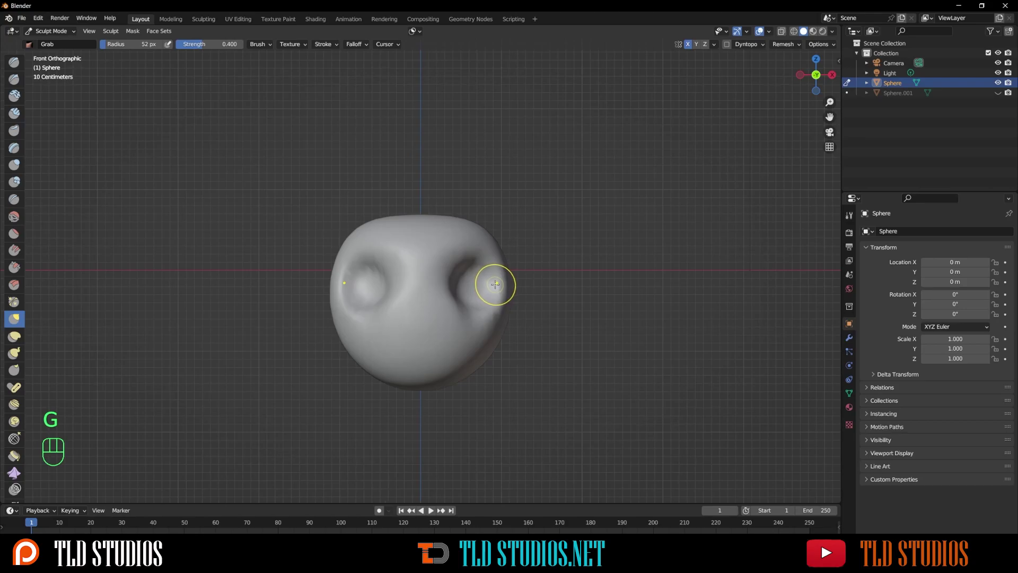
{"action": "key", "text": "f"}
{"action": "left_click", "coordinate": [536, 256]}
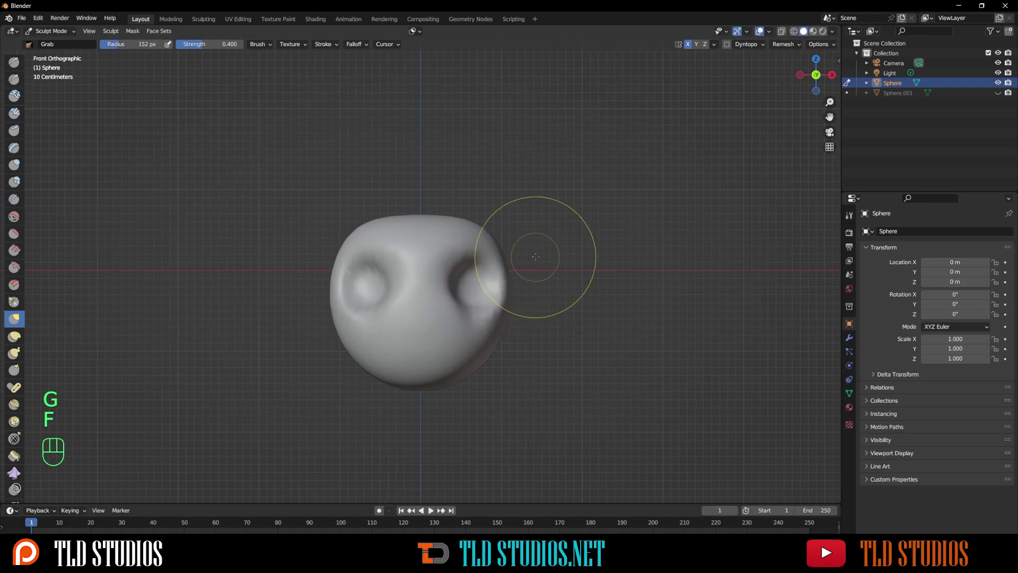
{"action": "mouse_move", "coordinate": [511, 321]}
{"action": "middle_mouse_down", "text": "alt"}
{"action": "mouse_move", "coordinate": [498, 265]}
{"action": "mouse_move", "coordinate": [389, 301]}
{"action": "mouse_move", "coordinate": [344, 295]}
{"action": "middle_mouse_up", "text": "alt"}
{"action": "left_click_drag", "start_coordinate": [315, 293], "coordinate": [332, 286]}
{"action": "left_click_drag", "start_coordinate": [333, 237], "coordinate": [334, 234]}
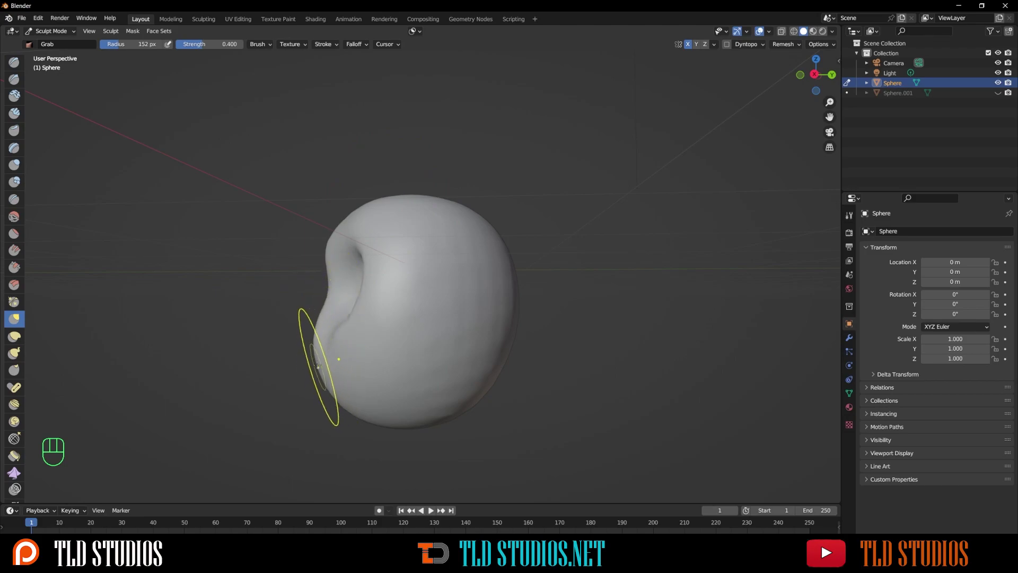
{"action": "left_click_drag", "start_coordinate": [317, 365], "coordinate": [459, 357]}
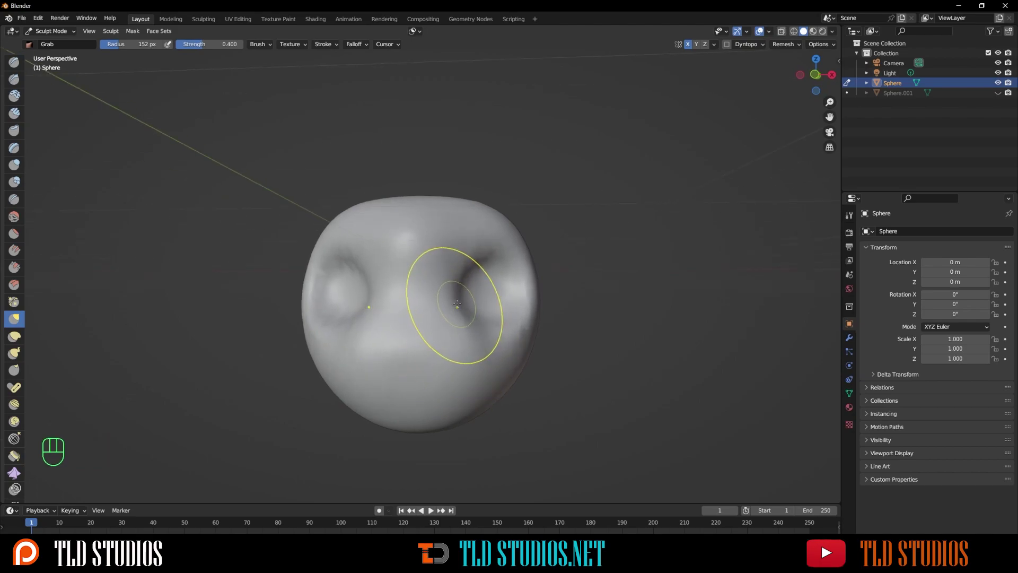
{"action": "left_click_drag", "start_coordinate": [455, 297], "coordinate": [447, 296]}
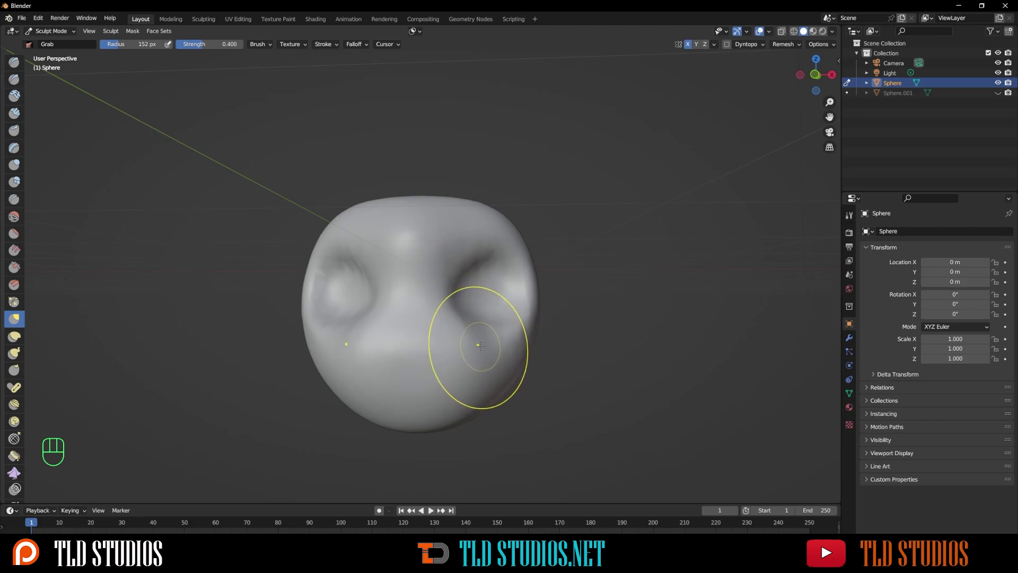
Step: Inspect the head's wireframe, reduce the voxel size and voxel-remesh the head at the finer resolution
{"action": "key", "text": "shift+q"}
{"action": "key", "text": "shift+q"}
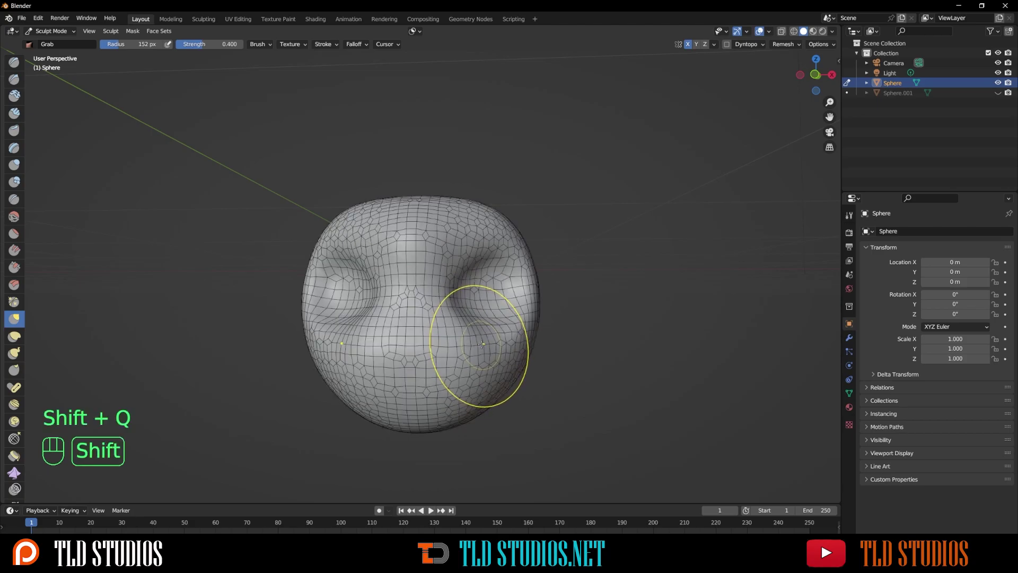
{"action": "key", "text": "r"}
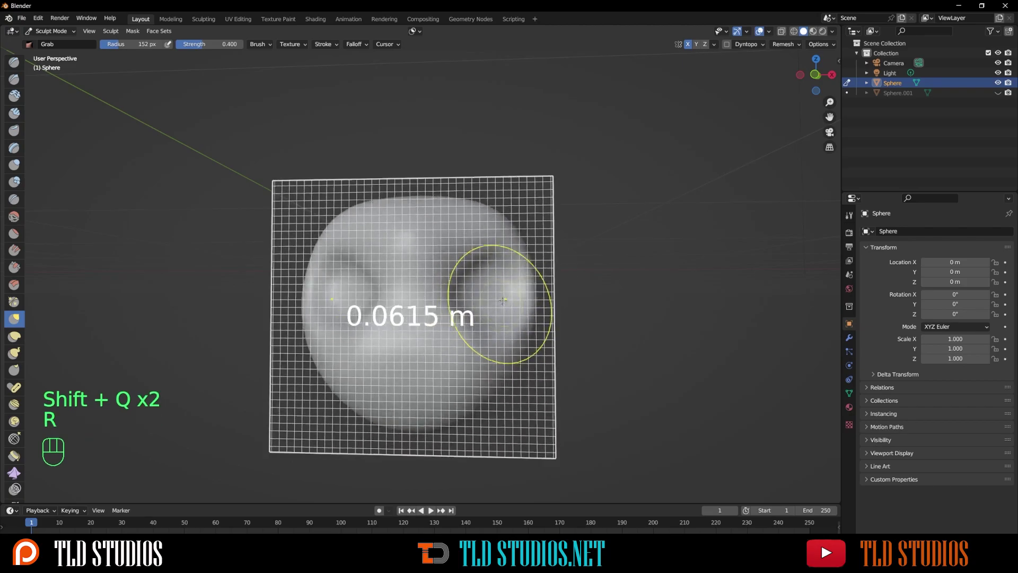
{"action": "left_click", "coordinate": [522, 262]}
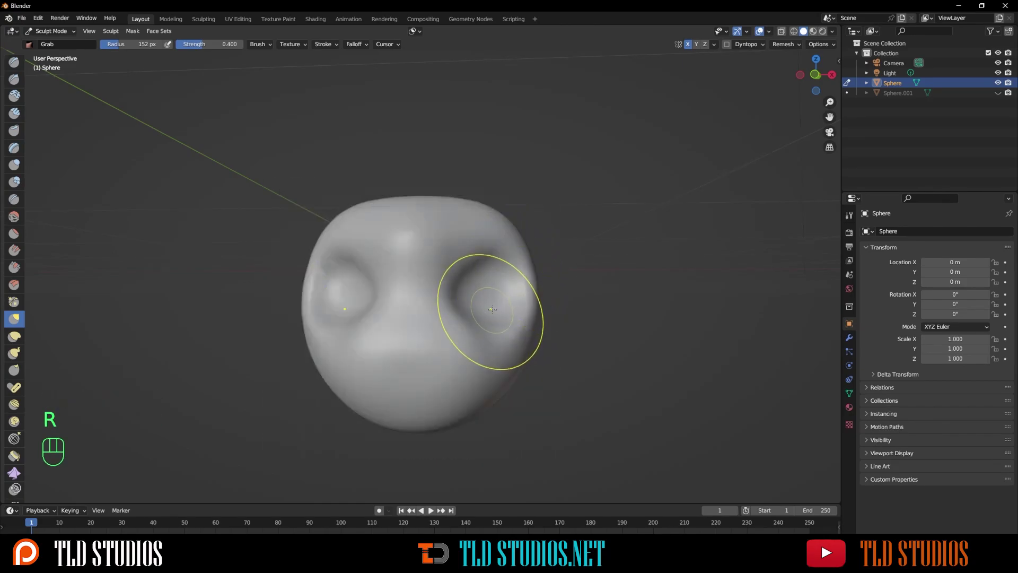
{"action": "key", "text": "ctrl+r"}
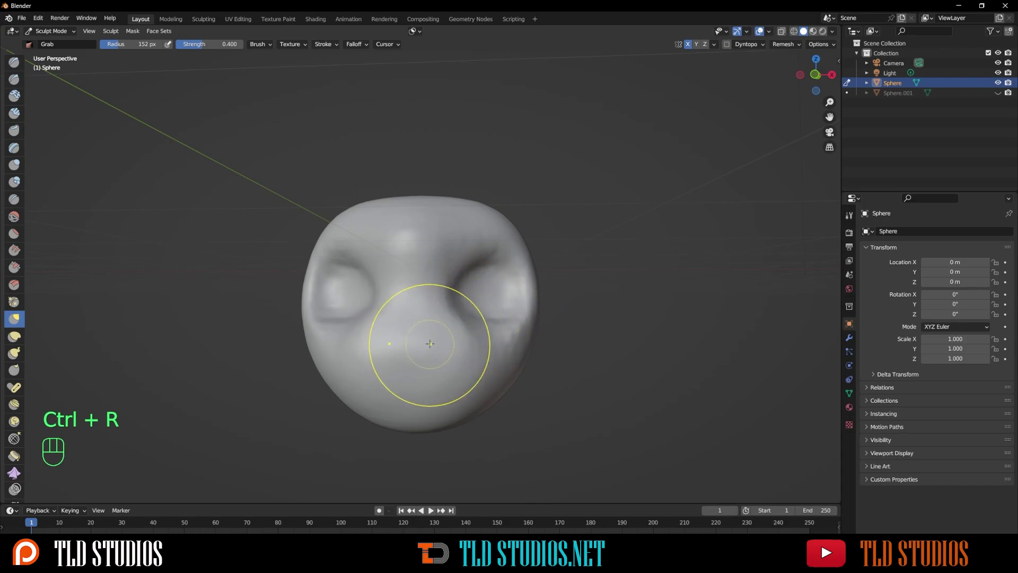
Step: Build up the muzzle with the Clay Strips brush at 95 px radius, and smooth the muzzle and eye socket area
{"action": "key", "text": "shift+z"}
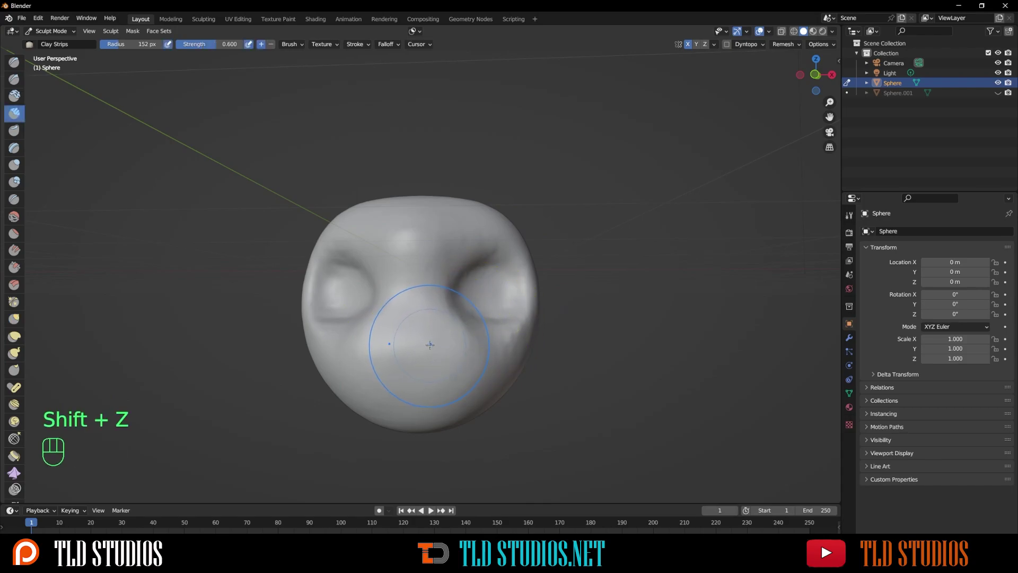
{"action": "key", "text": "f"}
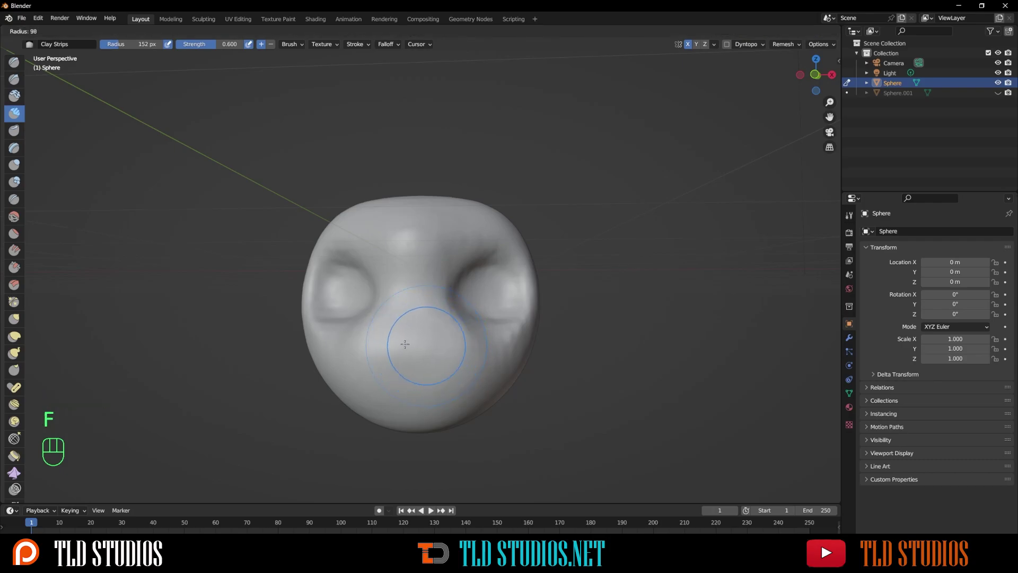
{"action": "left_click", "coordinate": [404, 345]}
{"action": "middle_click_drag", "start_coordinate": [428, 345], "coordinate": [443, 358], "text": "alt"}
{"action": "mouse_move", "coordinate": [443, 359]}
{"action": "left_mouse_down", "text": "alt"}
{"action": "mouse_move", "coordinate": [421, 350]}
{"action": "mouse_move", "coordinate": [410, 369]}
{"action": "mouse_move", "coordinate": [432, 381]}
{"action": "mouse_move", "coordinate": [479, 381]}
{"action": "mouse_move", "coordinate": [467, 395]}
{"action": "mouse_move", "coordinate": [404, 340]}
{"action": "left_mouse_up", "text": "alt"}
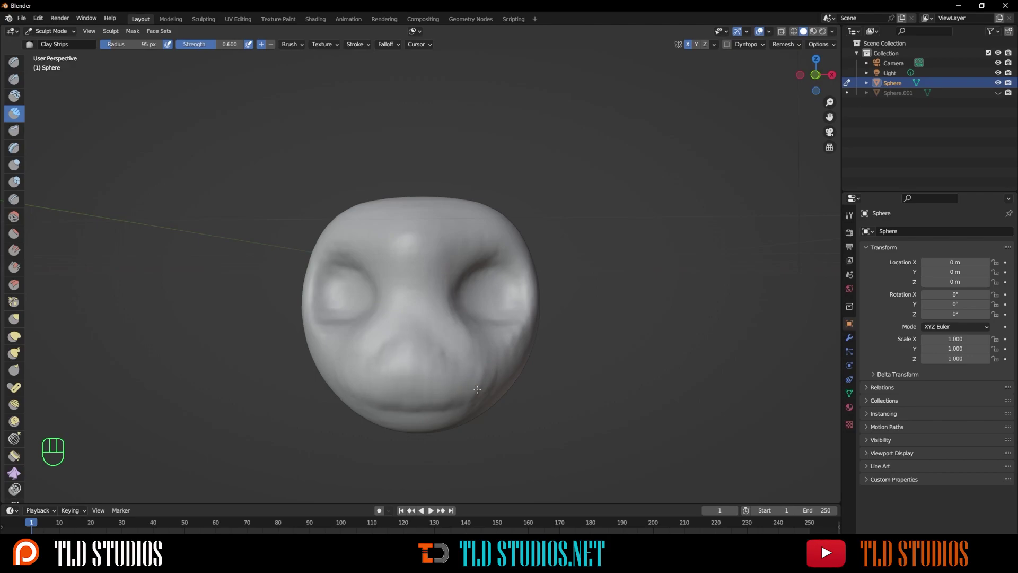
{"action": "mouse_move", "coordinate": [446, 373]}
{"action": "left_mouse_down", "text": "shift"}
{"action": "mouse_move", "coordinate": [416, 409]}
{"action": "mouse_move", "coordinate": [463, 408]}
{"action": "mouse_move", "coordinate": [420, 341]}
{"action": "mouse_move", "coordinate": [496, 403]}
{"action": "mouse_move", "coordinate": [514, 361]}
{"action": "left_mouse_up", "text": "shift"}
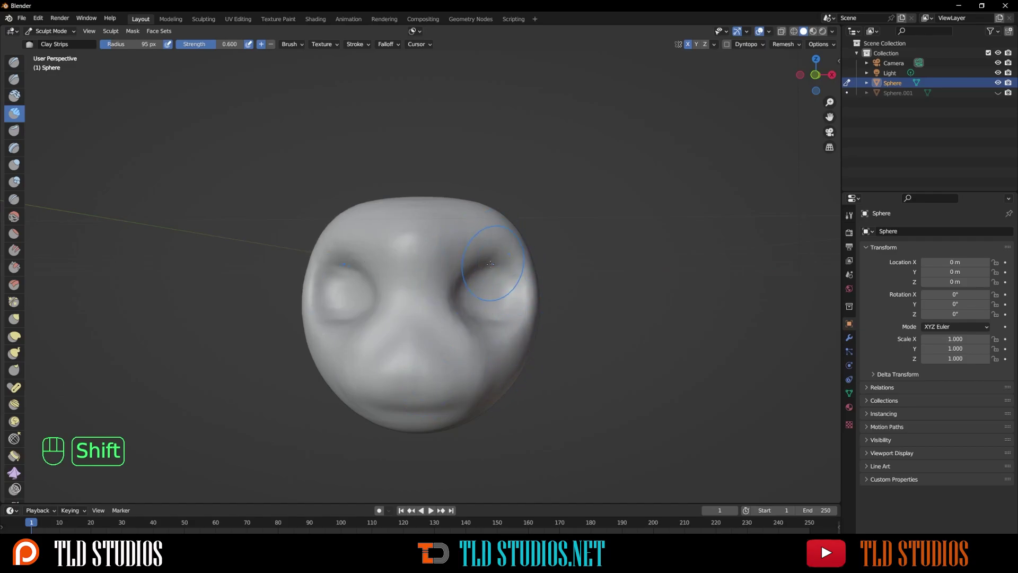
{"action": "mouse_move", "coordinate": [522, 250]}
{"action": "left_mouse_down", "text": "alt"}
{"action": "mouse_move", "coordinate": [506, 275]}
{"action": "mouse_move", "coordinate": [516, 261]}
{"action": "left_mouse_up", "text": "alt"}
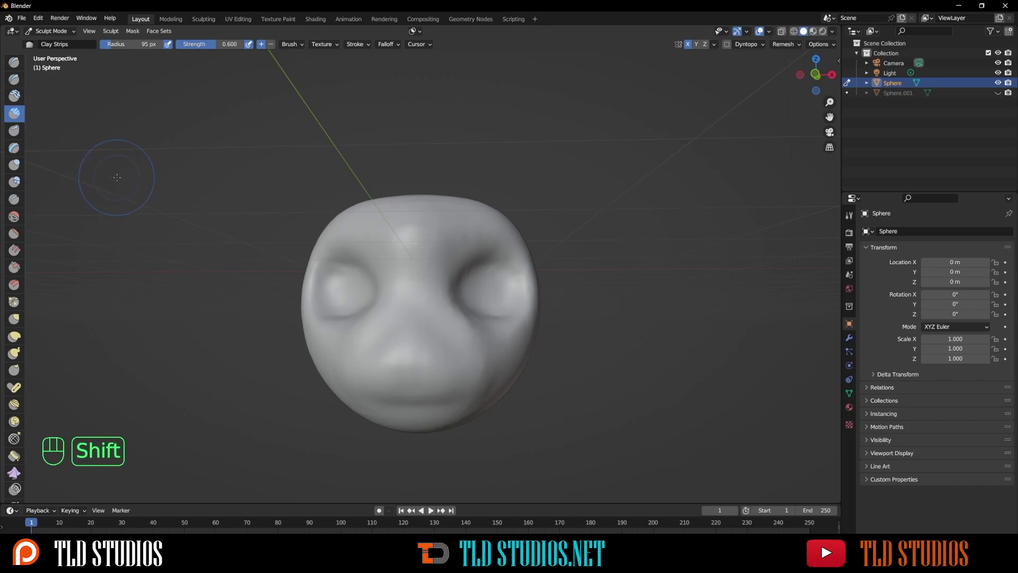
Step: Carve a horizontal mouth line across the muzzle with the Draw Sharp brush at 37 px radius
{"action": "key", "text": "shift+x"}
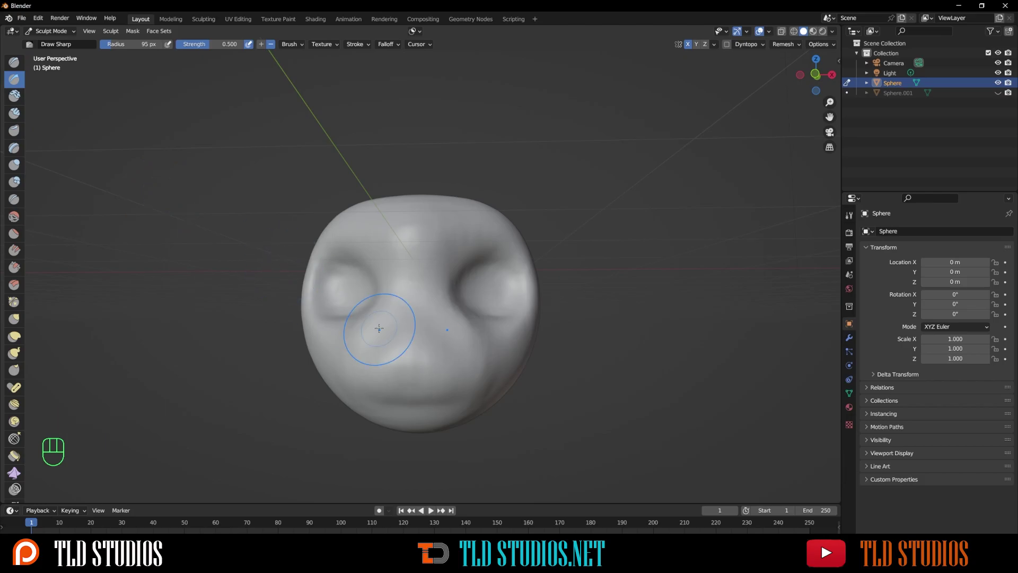
{"action": "key", "text": "f"}
{"action": "left_click", "coordinate": [479, 222]}
{"action": "mouse_move", "coordinate": [488, 291]}
{"action": "left_mouse_down", "text": "alt+shift"}
{"action": "mouse_move", "coordinate": [566, 233]}
{"action": "mouse_move", "coordinate": [549, 310]}
{"action": "left_mouse_up", "text": "alt+shift"}
{"action": "left_click_drag", "start_coordinate": [531, 345], "coordinate": [520, 320], "text": "ctrl+alt"}
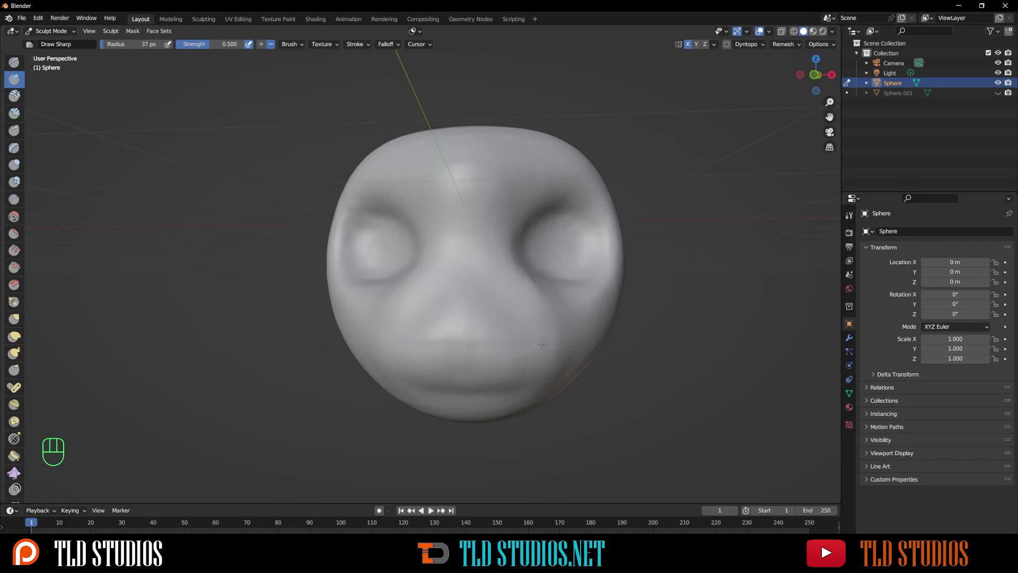
{"action": "mouse_move", "coordinate": [489, 352]}
{"action": "left_mouse_down"}
{"action": "mouse_move", "coordinate": [459, 343]}
{"action": "mouse_move", "coordinate": [523, 337]}
{"action": "left_mouse_up"}
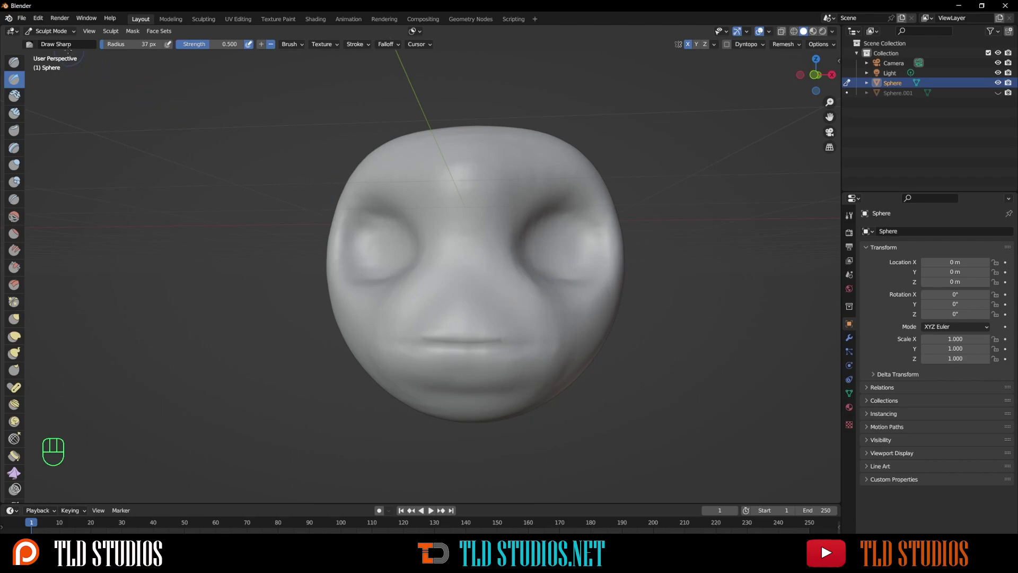
Step: Return to Object Mode, deselect the head and add a new UV sphere for an eye
{"action": "left_click", "coordinate": [53, 32]}
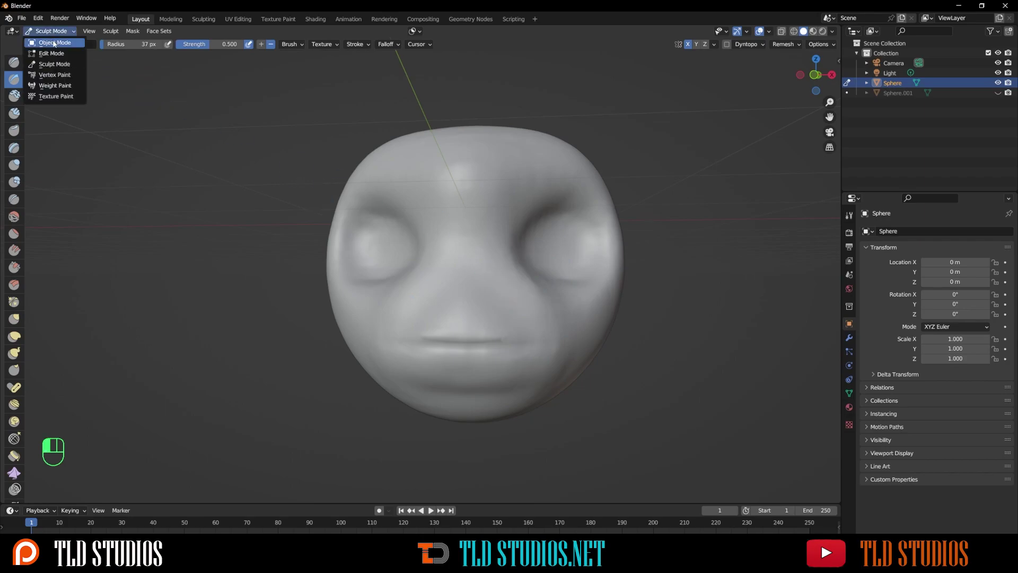
{"action": "left_click", "coordinate": [54, 43]}
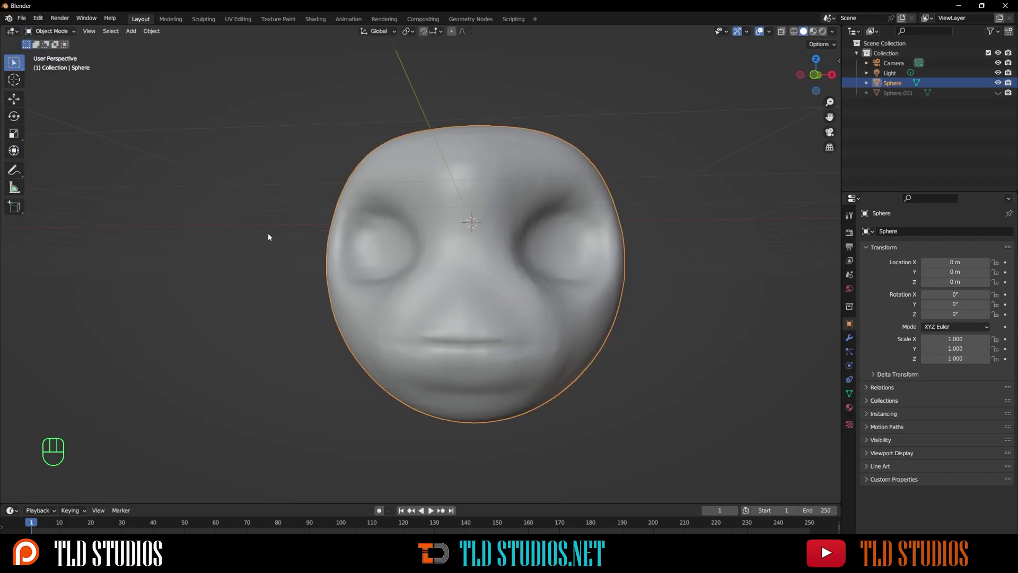
{"action": "left_click", "coordinate": [253, 227]}
{"action": "key", "text": "shift+a"}
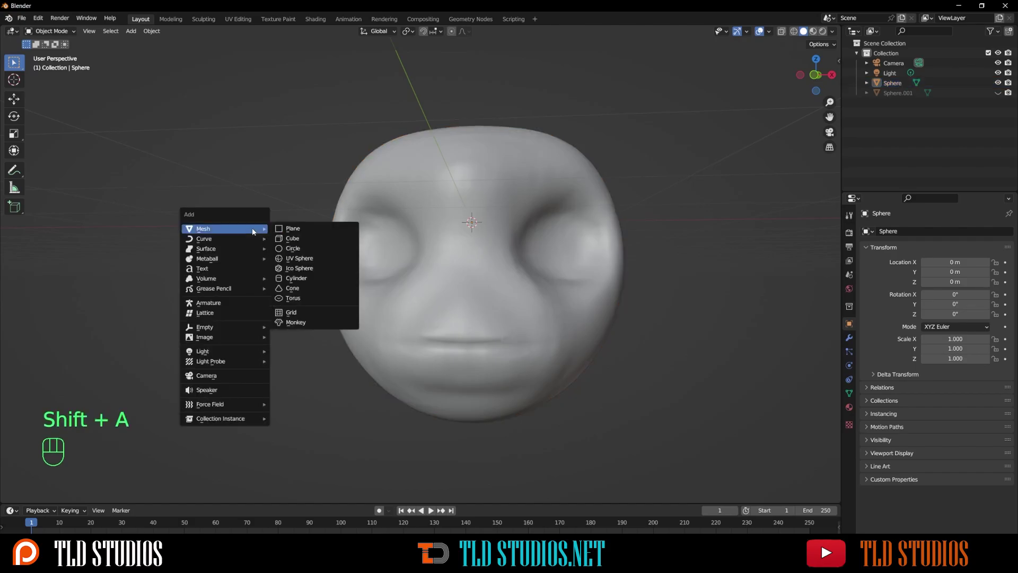
{"action": "left_click", "coordinate": [312, 260]}
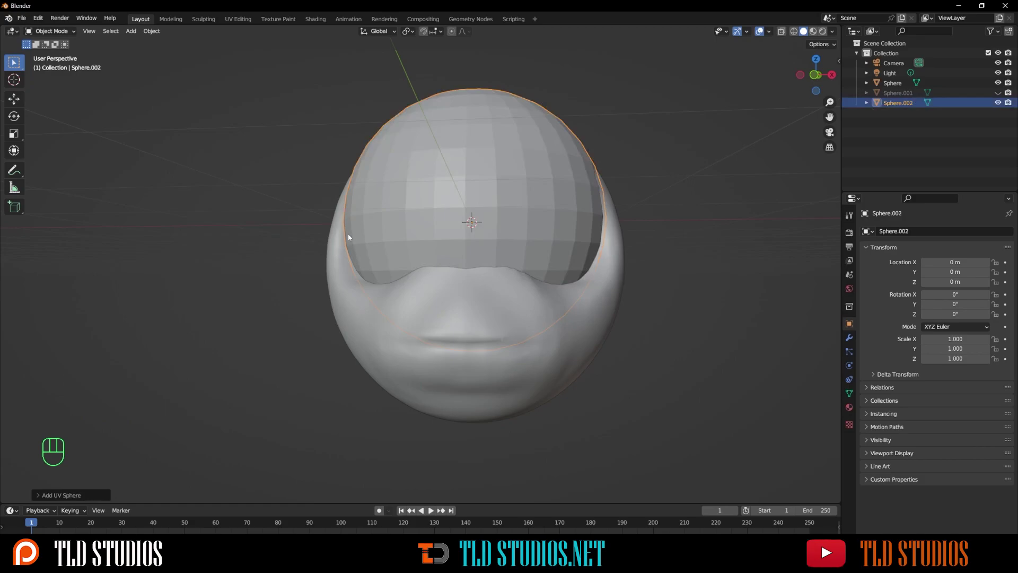
Step: Move the new sphere to about X 0.596 m, Z -0.193 m over one eye socket and scale it uniformly to about 0.404
{"action": "key", "text": "KP_1"}
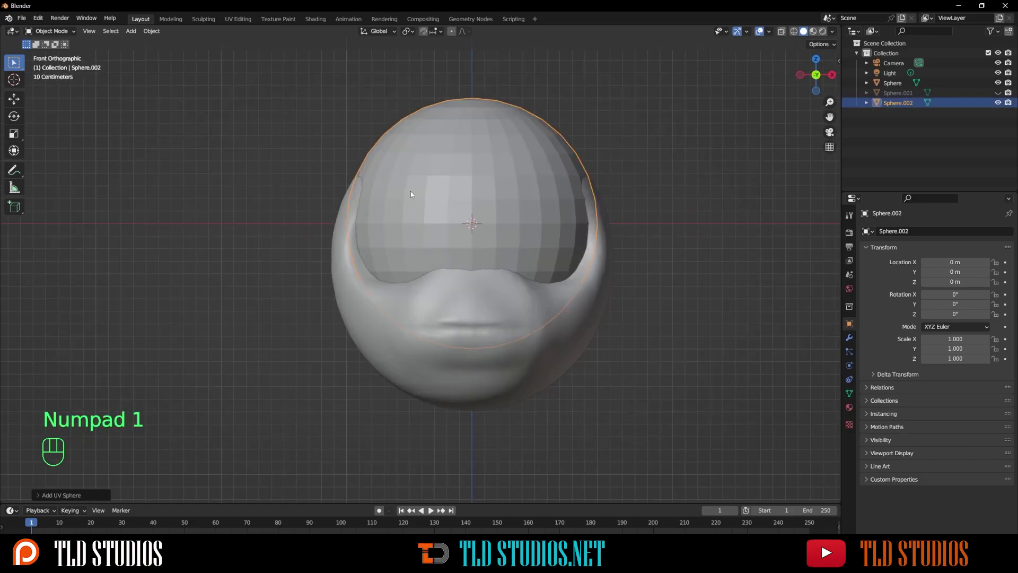
{"action": "left_click", "coordinate": [24, 100]}
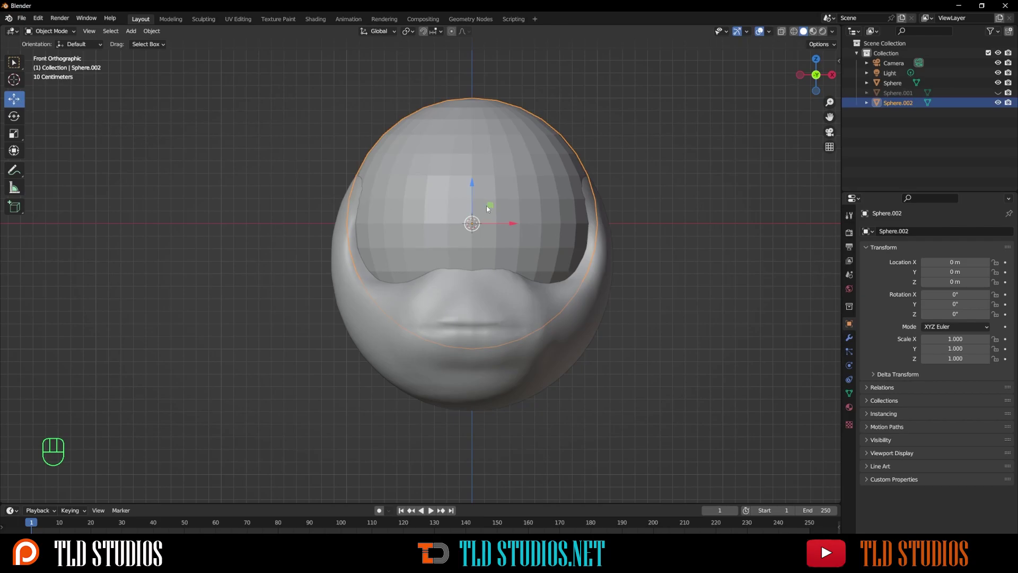
{"action": "left_click_drag", "start_coordinate": [488, 208], "coordinate": [537, 231]}
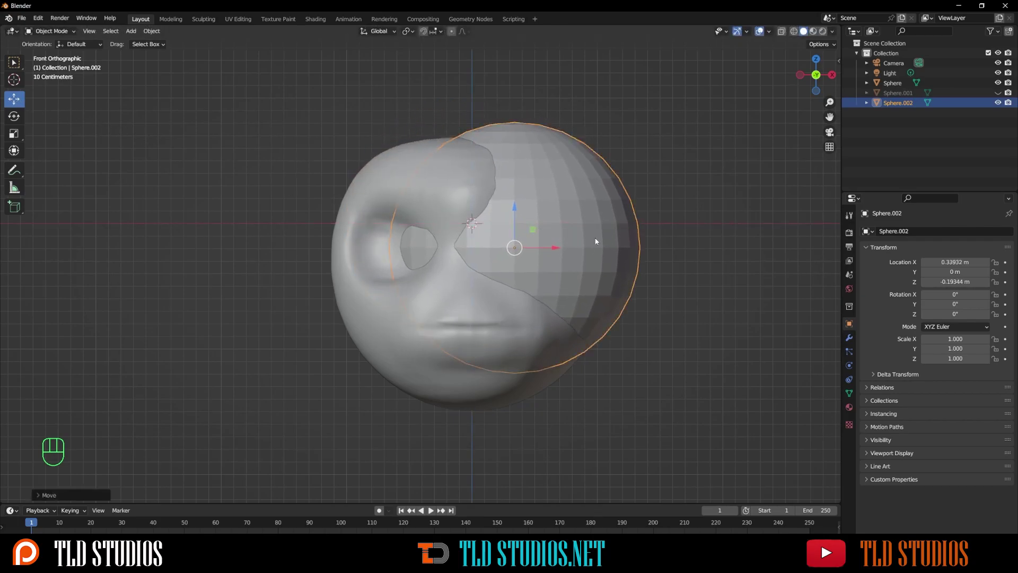
{"action": "key", "text": "s"}
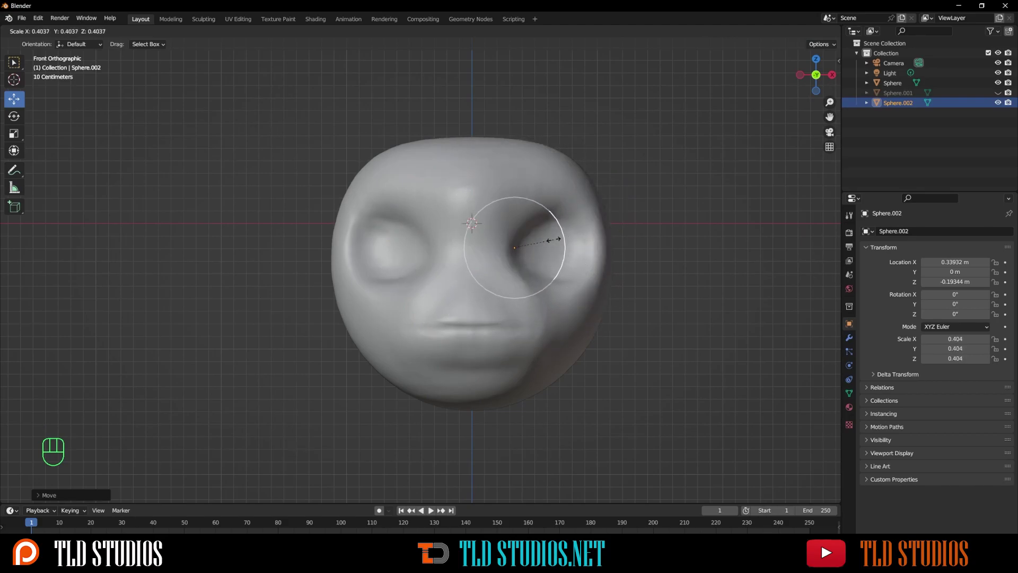
{"action": "left_click", "coordinate": [554, 241]}
{"action": "left_click_drag", "start_coordinate": [545, 246], "coordinate": [579, 249]}
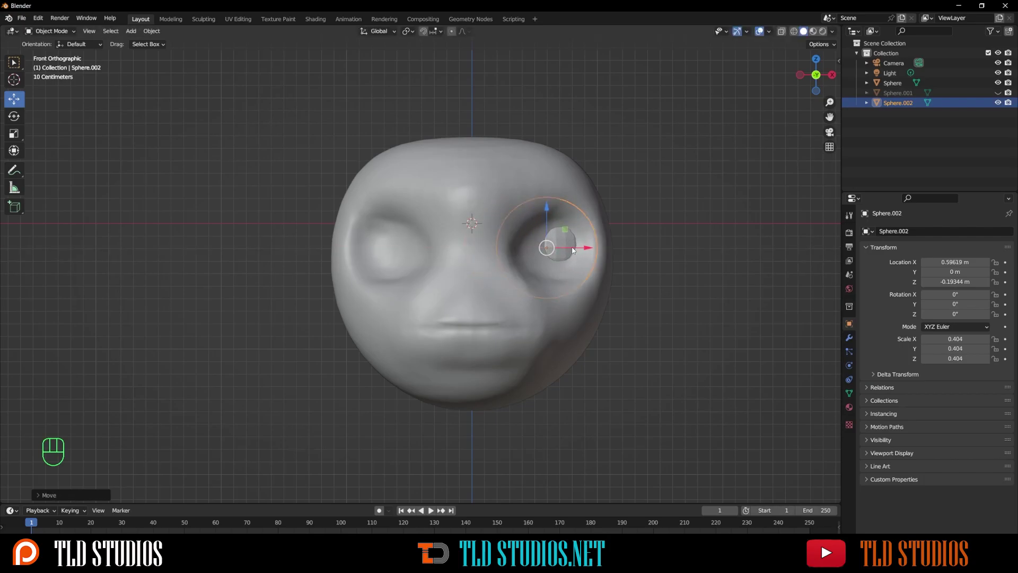
Step: Move the eye sphere forward from the side view to about Y -0.469 m so it fills the socket
{"action": "key", "text": "KP_1"}
{"action": "key", "text": "KP_3"}
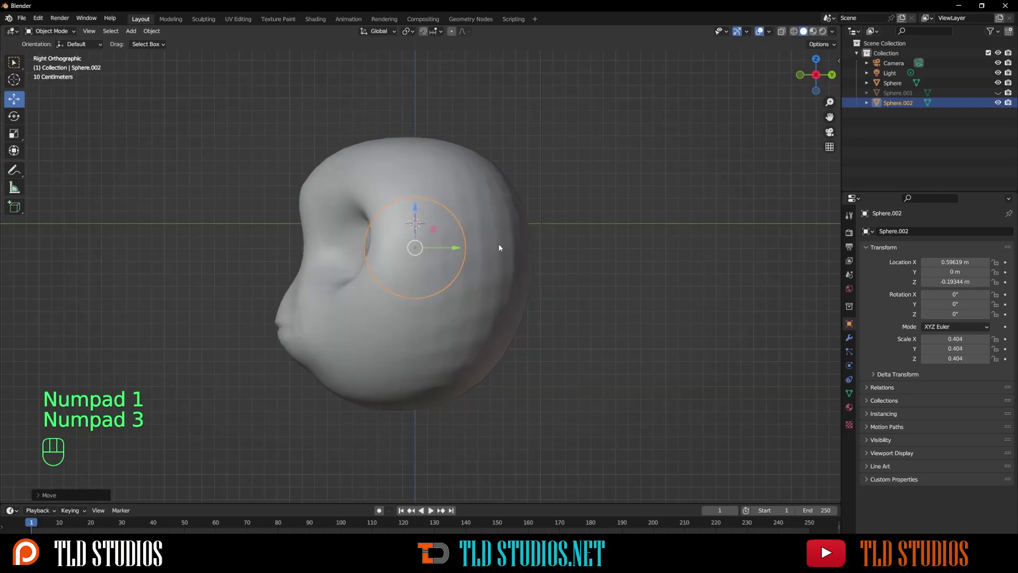
{"action": "left_click_drag", "start_coordinate": [461, 251], "coordinate": [397, 261]}
{"action": "middle_click_drag", "start_coordinate": [395, 259], "coordinate": [484, 263]}
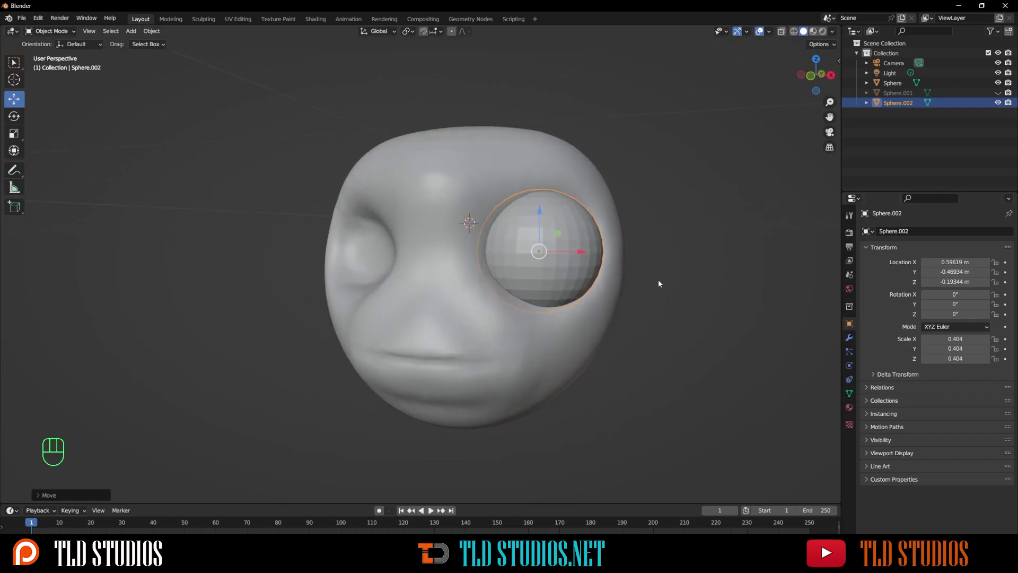
{"action": "left_click", "coordinate": [848, 339]}
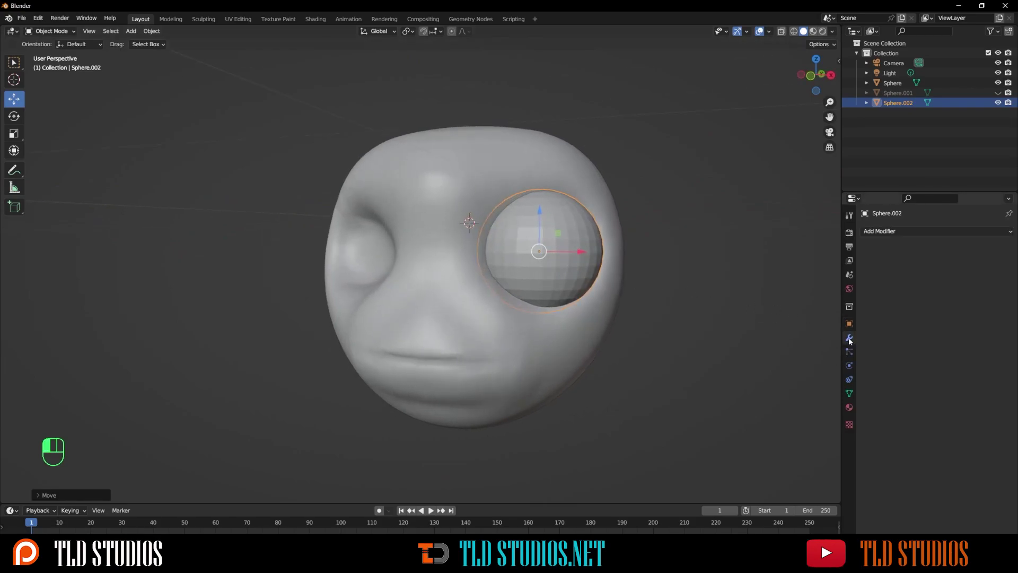
{"action": "left_click", "coordinate": [887, 232]}
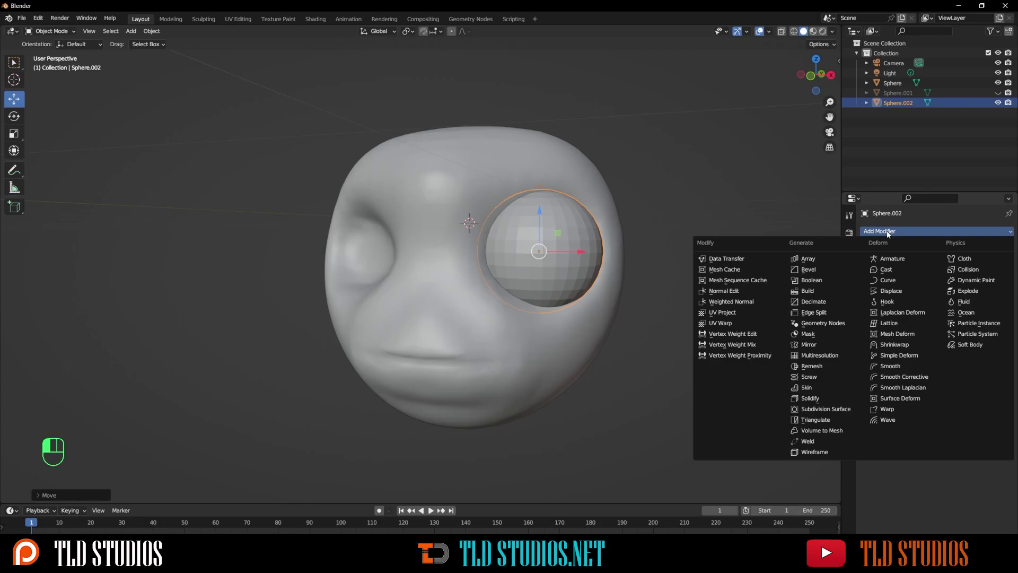
{"action": "left_click", "coordinate": [765, 213]}
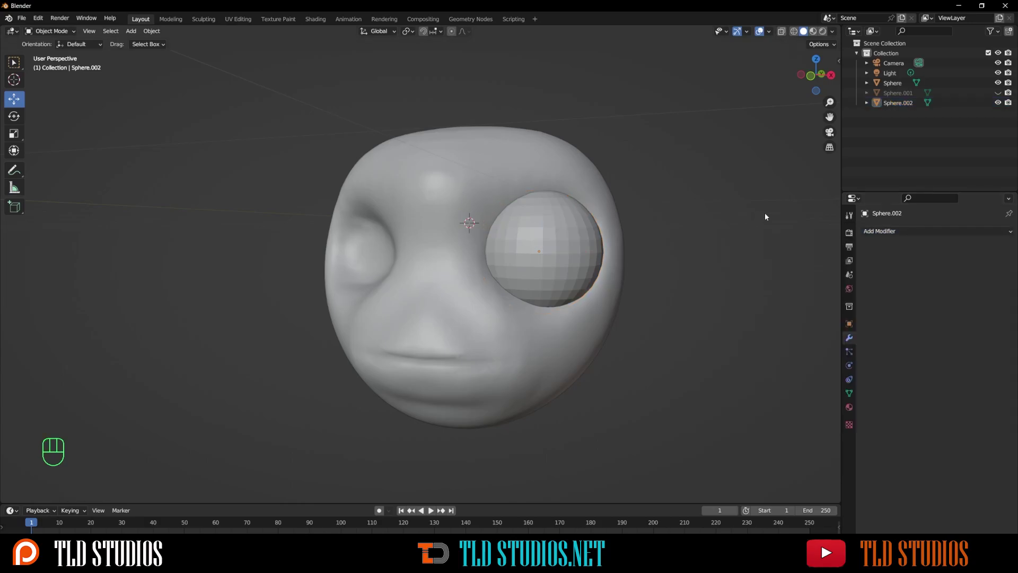
Step: Duplicate the eye sphere in place and hide the copy in the viewport
{"action": "left_click", "coordinate": [577, 242]}
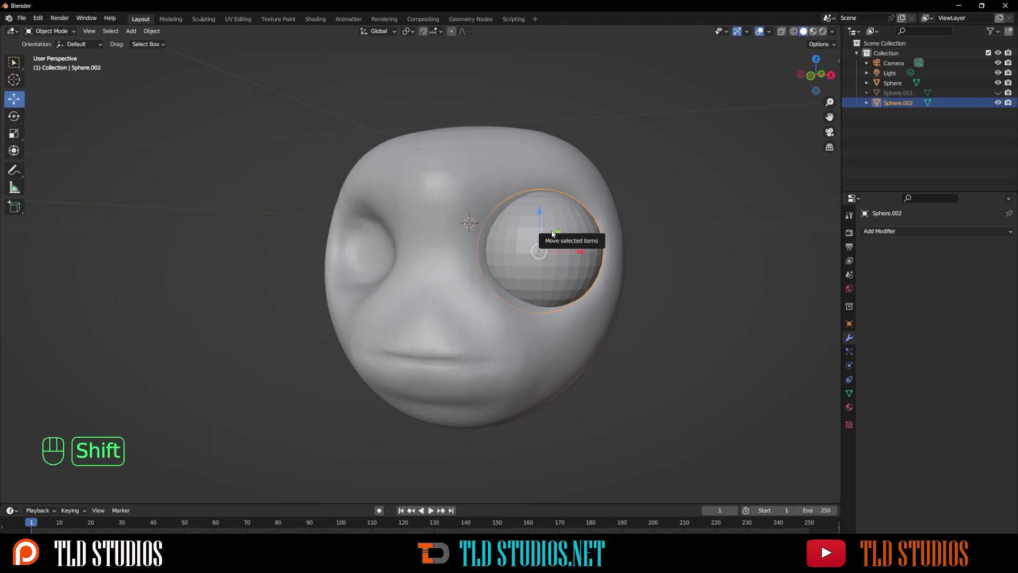
{"action": "key", "text": "shift+d"}
{"action": "right_click", "coordinate": [599, 223]}
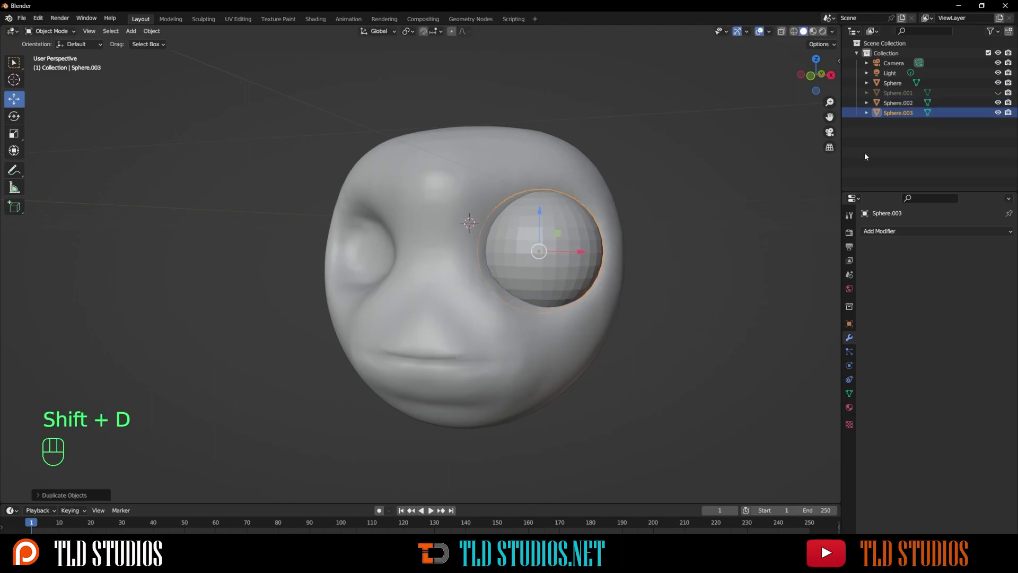
{"action": "left_click", "coordinate": [997, 113]}
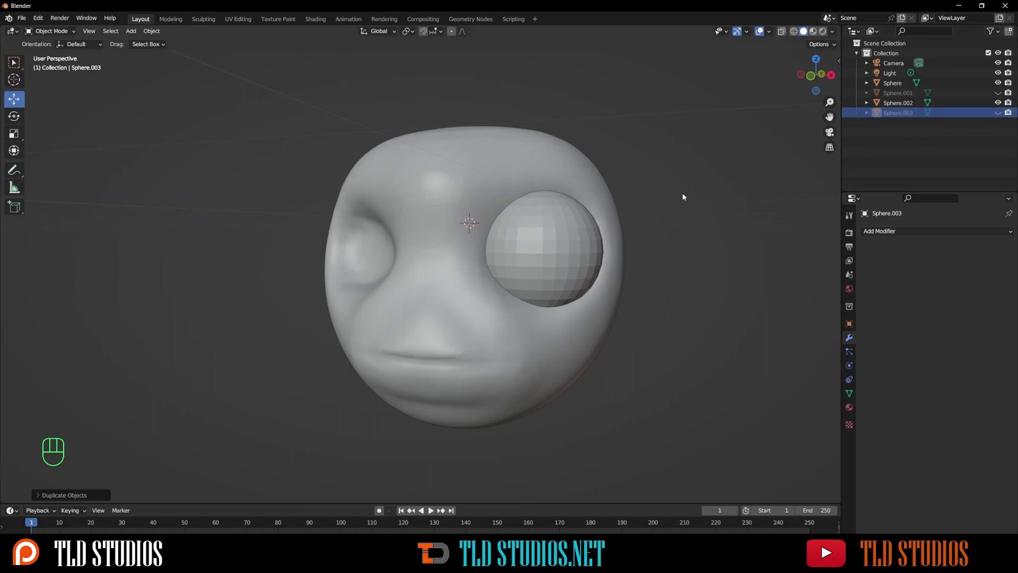
Step: Split the visible eye sphere along its equator by separating its upper half into its own object, and return to Object Mode
{"action": "left_click", "coordinate": [547, 242]}
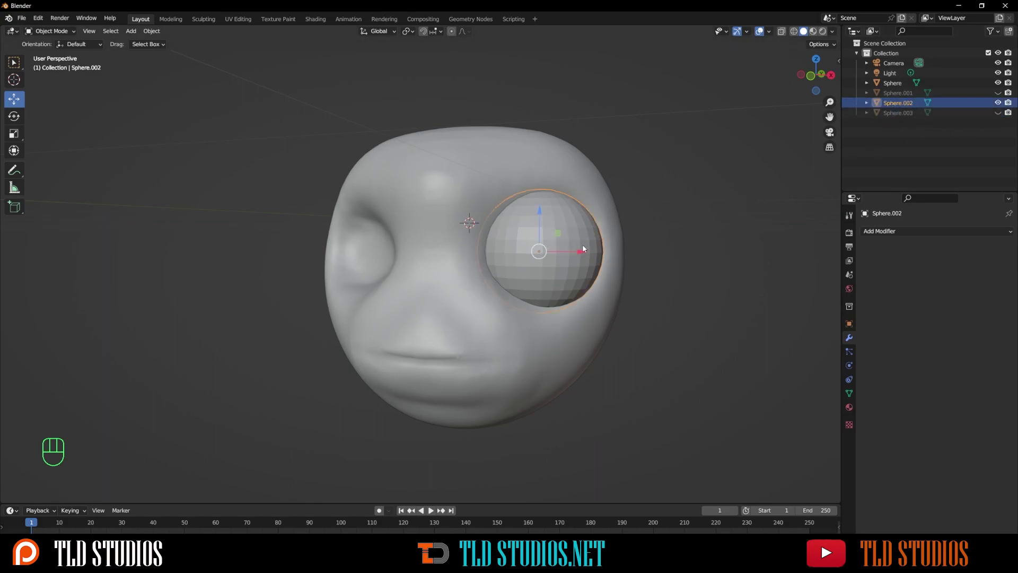
{"action": "scroll", "coordinate": [543, 241], "scroll_direction": "up", "scroll_amount": 2}
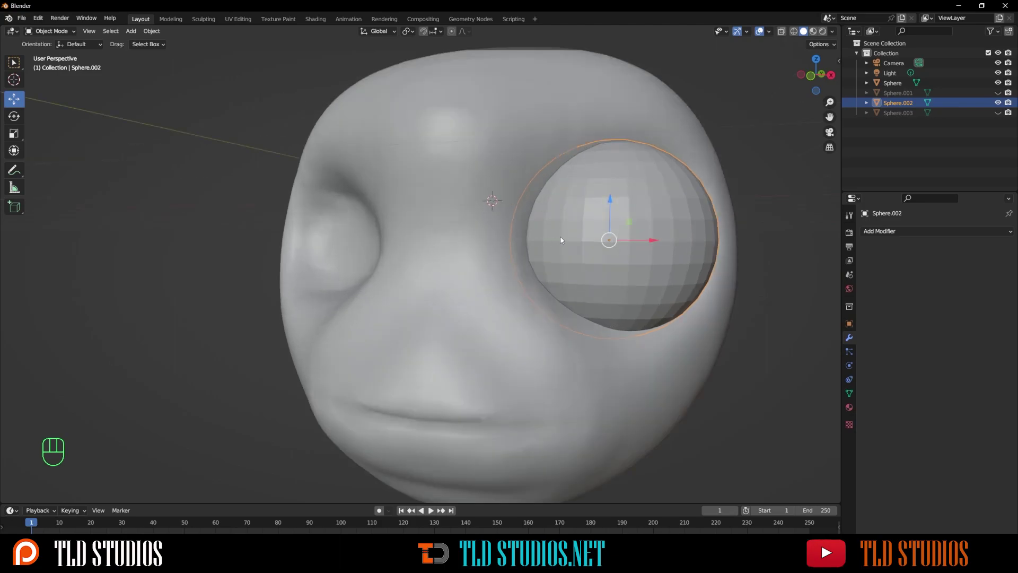
{"action": "key", "text": "Tab"}
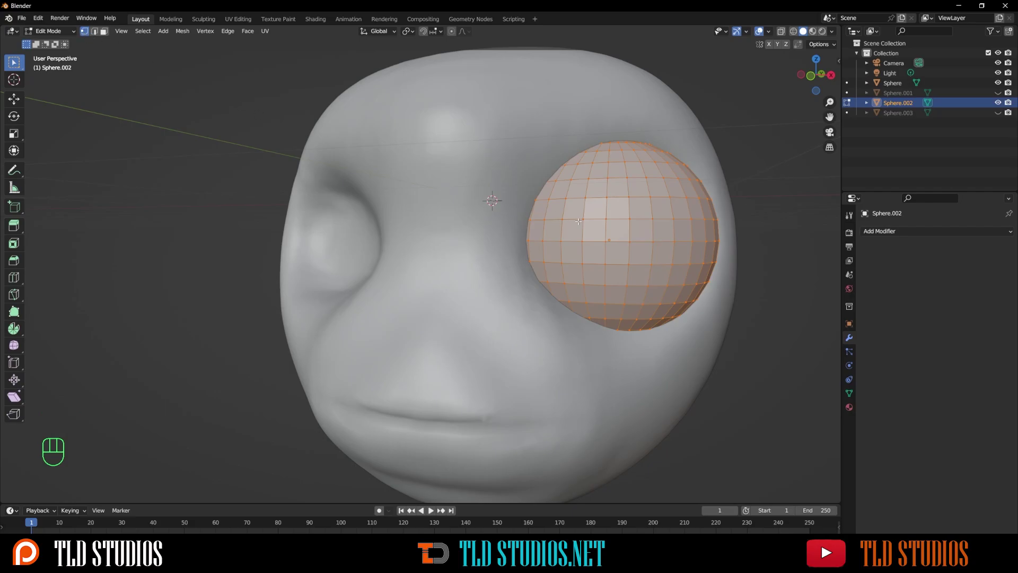
{"action": "left_click", "coordinate": [644, 244], "text": "alt"}
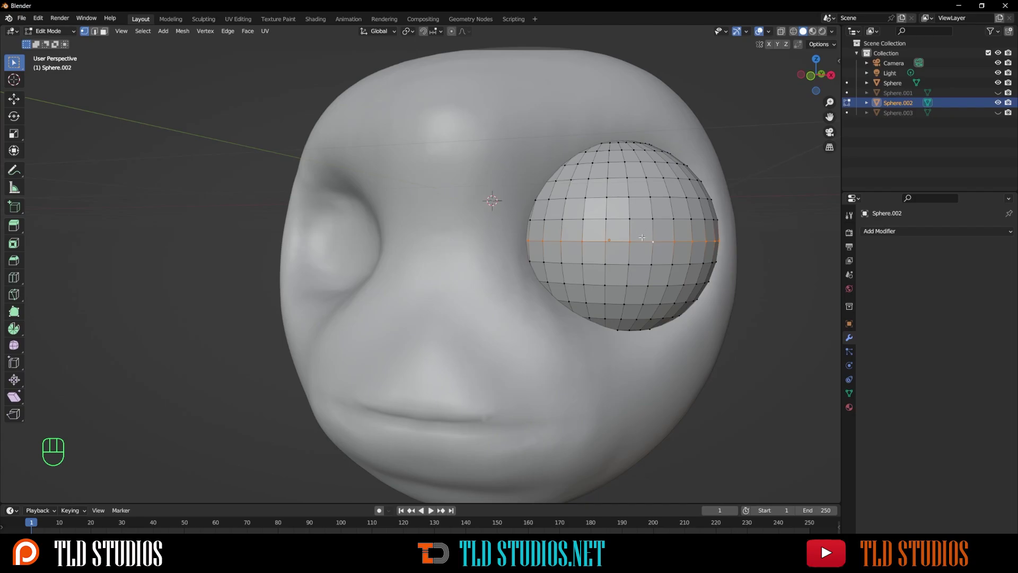
{"action": "key", "text": "h"}
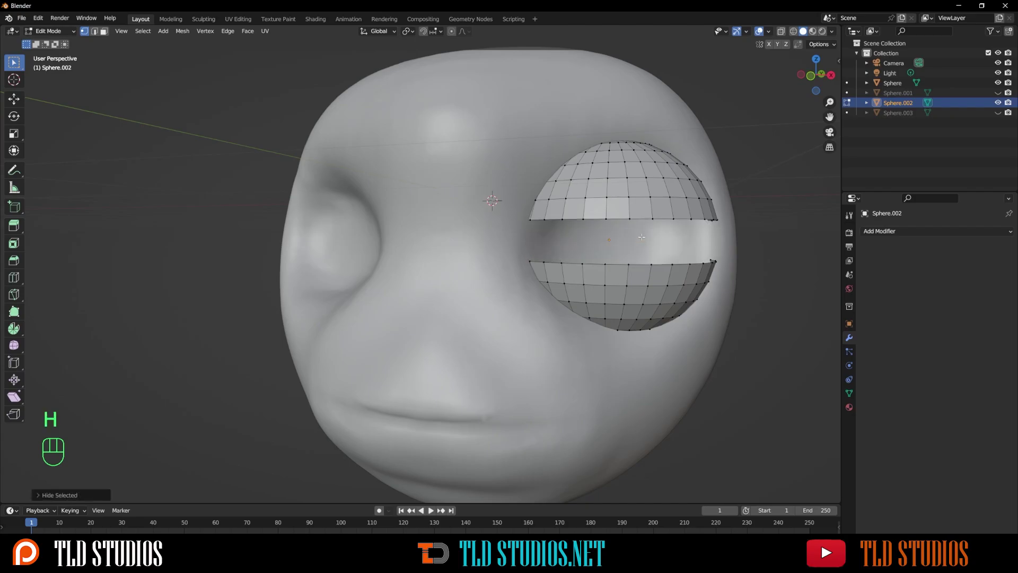
{"action": "key", "text": "l"}
{"action": "key", "text": "alt"}
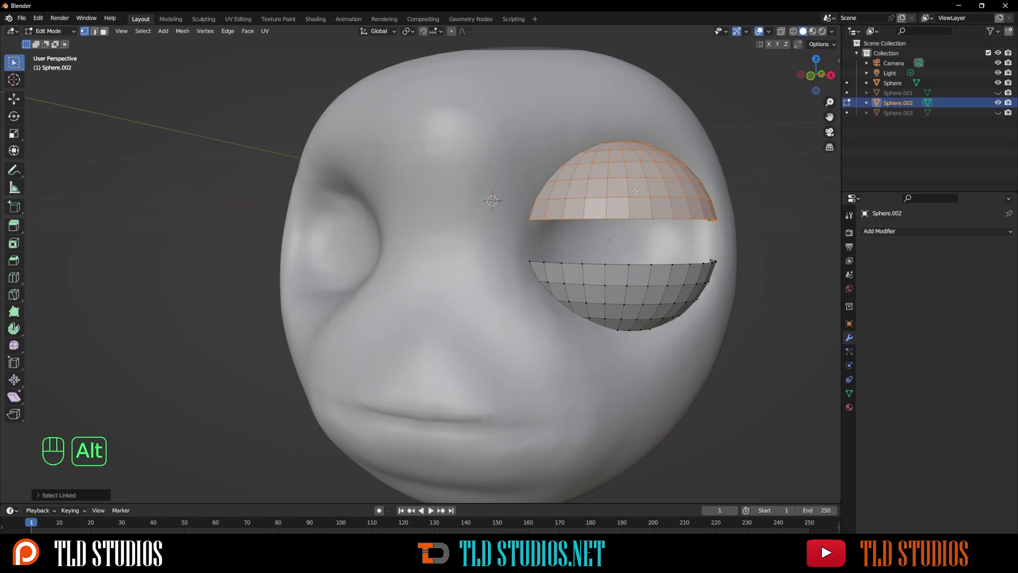
{"action": "key", "text": "alt+h"}
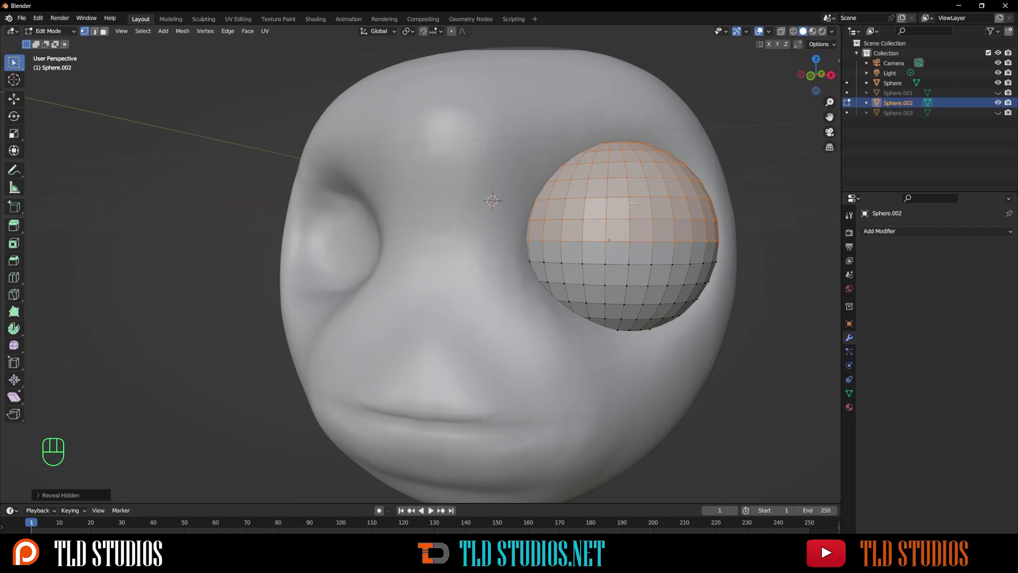
{"action": "key", "text": "p"}
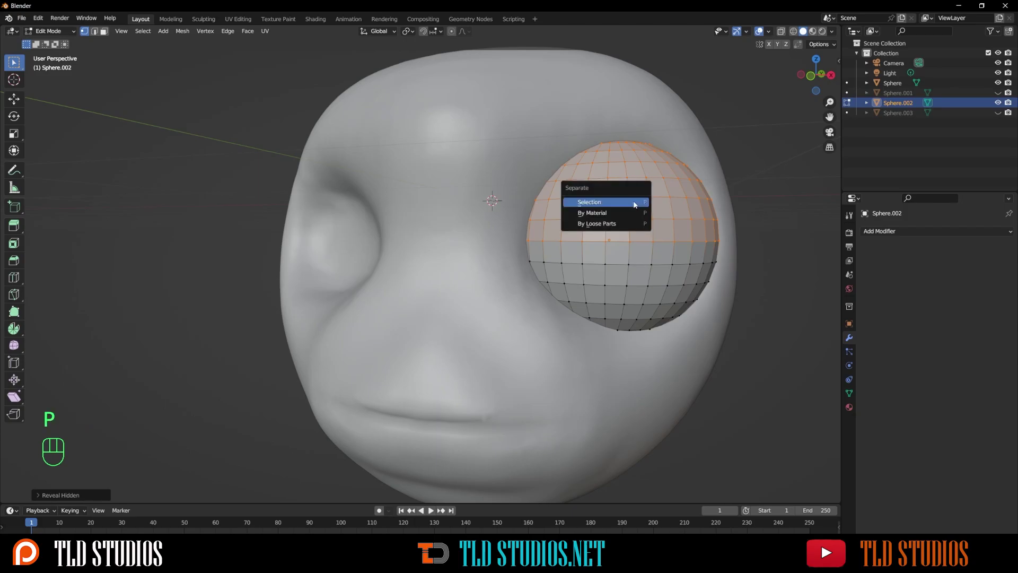
{"action": "left_click", "coordinate": [635, 205]}
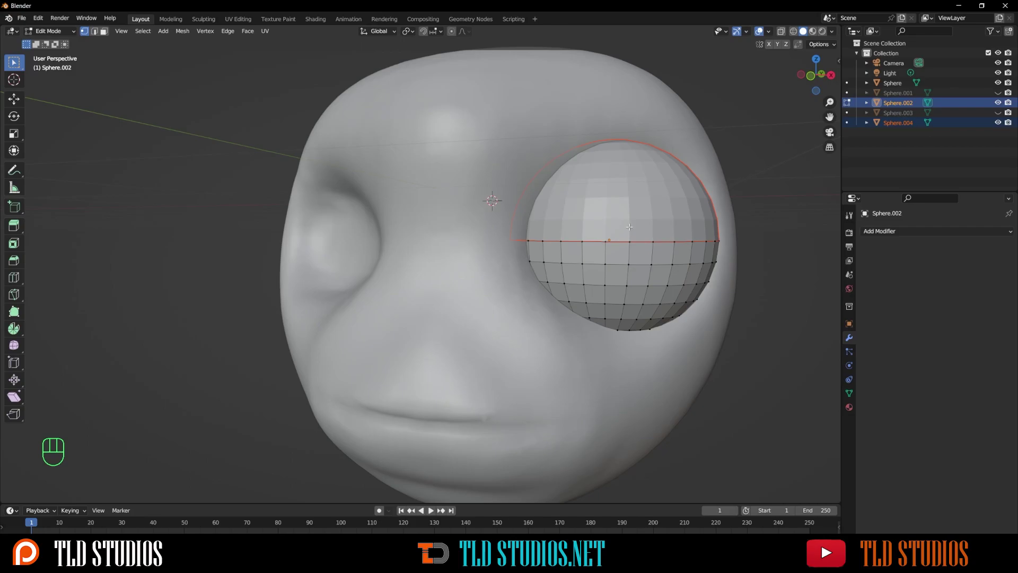
{"action": "key", "text": "Tab"}
Step: Rotate the upper half-sphere backward about the X axis to open it as an upper eyelid
{"action": "left_click", "coordinate": [629, 215]}
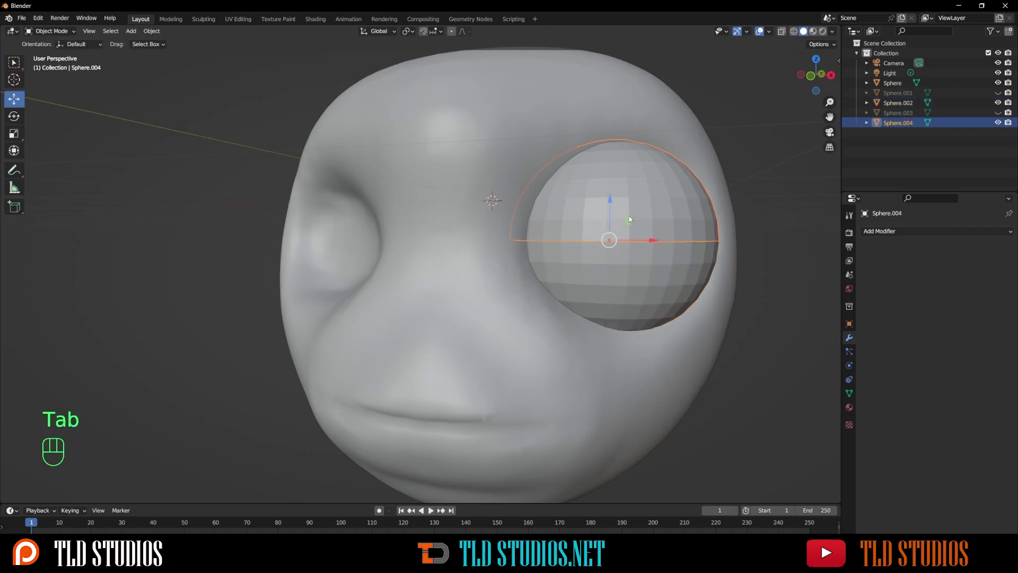
{"action": "middle_click_drag", "start_coordinate": [625, 218], "coordinate": [572, 220]}
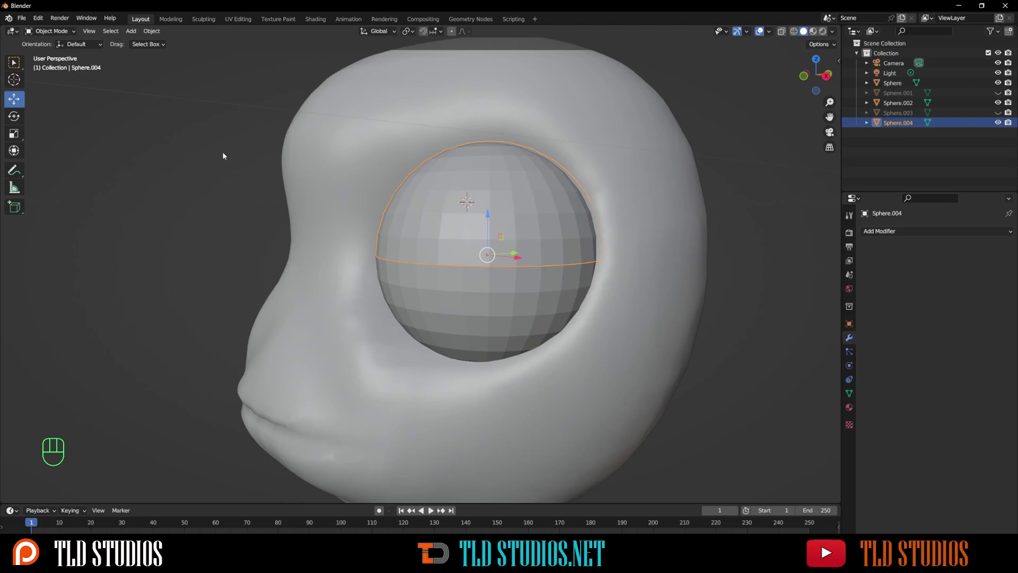
{"action": "left_click", "coordinate": [14, 116]}
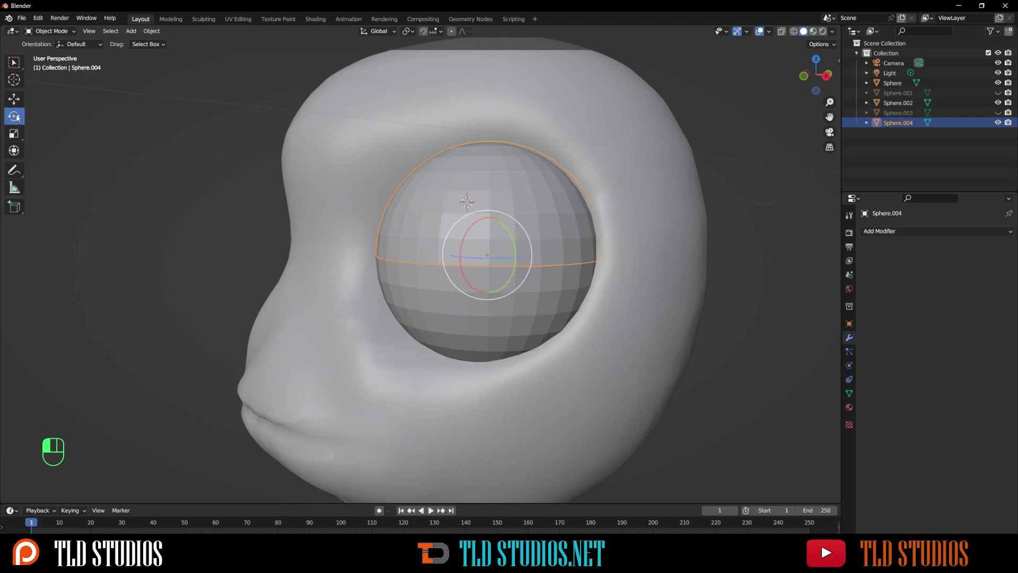
{"action": "middle_click_drag", "start_coordinate": [425, 220], "coordinate": [416, 260]}
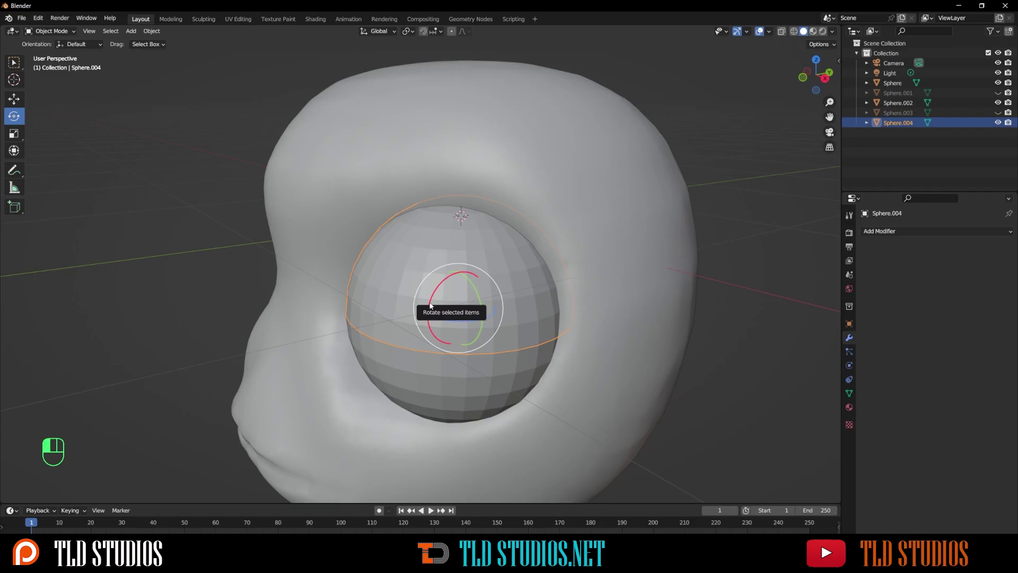
{"action": "left_click_drag", "start_coordinate": [430, 305], "coordinate": [442, 294]}
Step: Rotate the lower half-sphere about the X axis away from the upper one to form an open lower eyelid, and deselect it
{"action": "left_click", "coordinate": [407, 360]}
{"action": "middle_click_drag", "start_coordinate": [407, 359], "coordinate": [399, 332]}
{"action": "left_click_drag", "start_coordinate": [422, 246], "coordinate": [387, 265]}
{"action": "middle_click_drag", "start_coordinate": [387, 265], "coordinate": [428, 261]}
{"action": "left_click", "coordinate": [786, 310]}
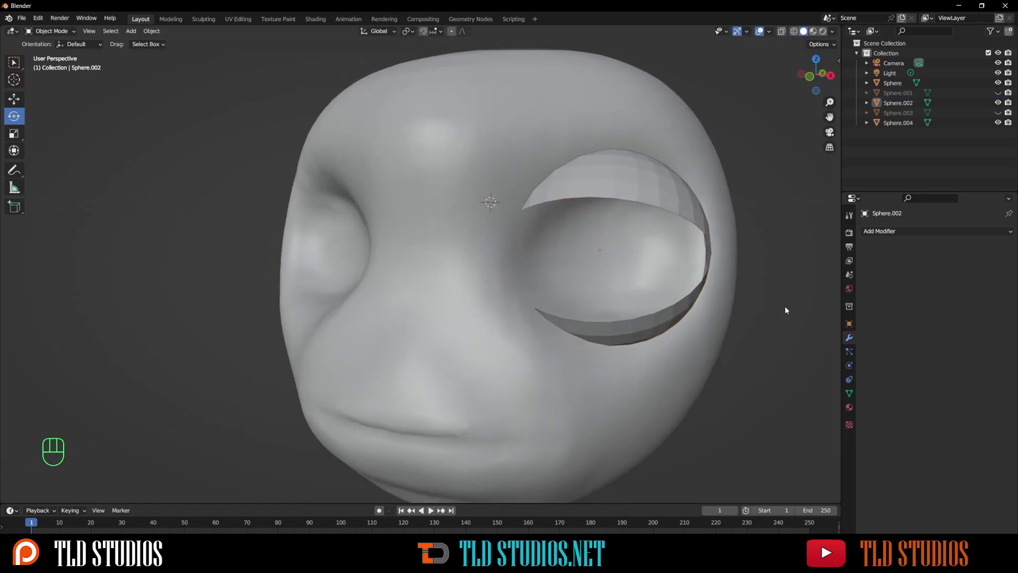
Step: Add a Solidify modifier with 0.11 m thickness to the upper eyelid and apply it
{"action": "left_click", "coordinate": [672, 207]}
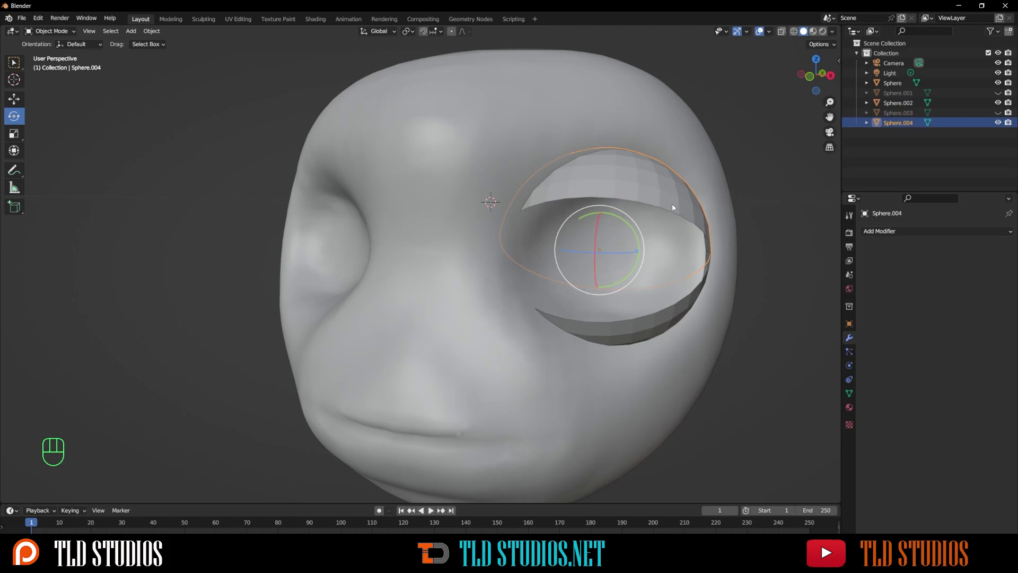
{"action": "left_click", "coordinate": [879, 231]}
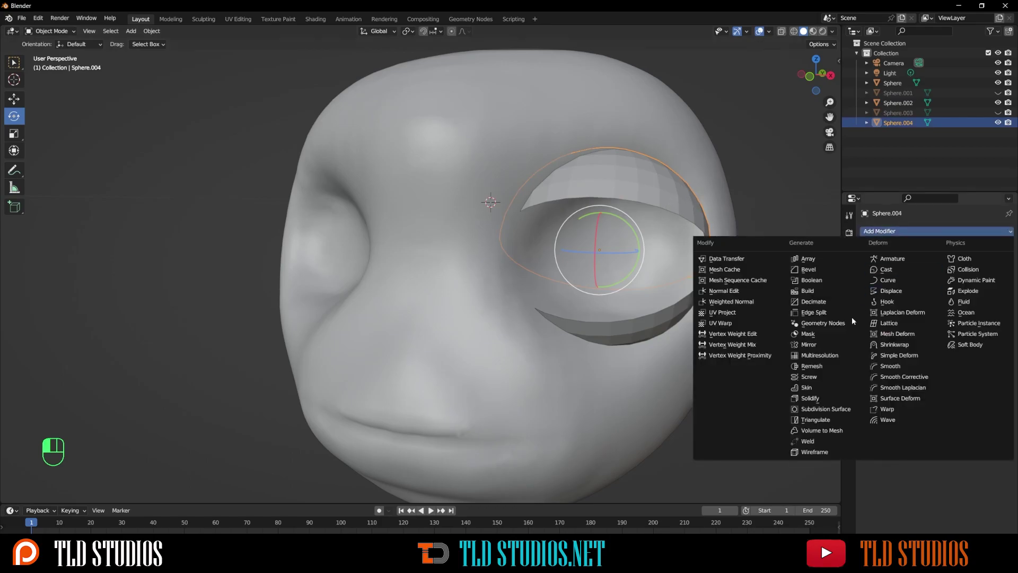
{"action": "left_click", "coordinate": [810, 397]}
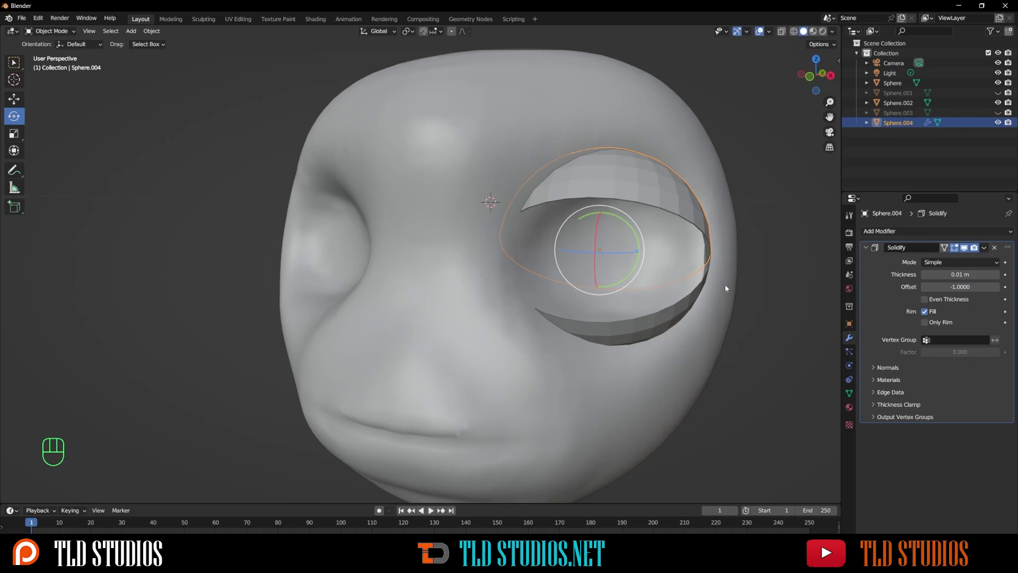
{"action": "middle_click_drag", "start_coordinate": [727, 269], "coordinate": [736, 238]}
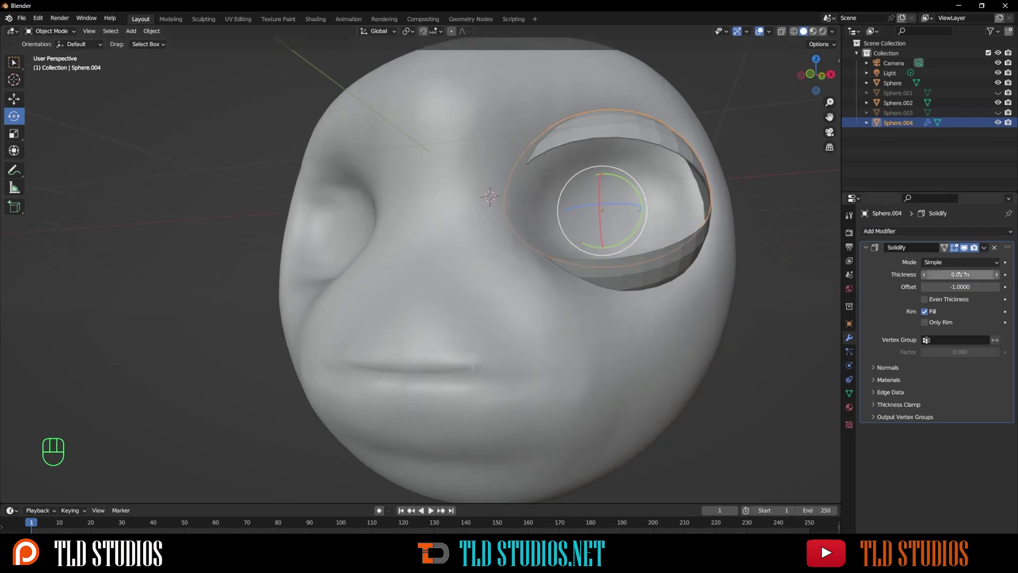
{"action": "left_click_drag", "start_coordinate": [961, 274], "coordinate": [999, 274]}
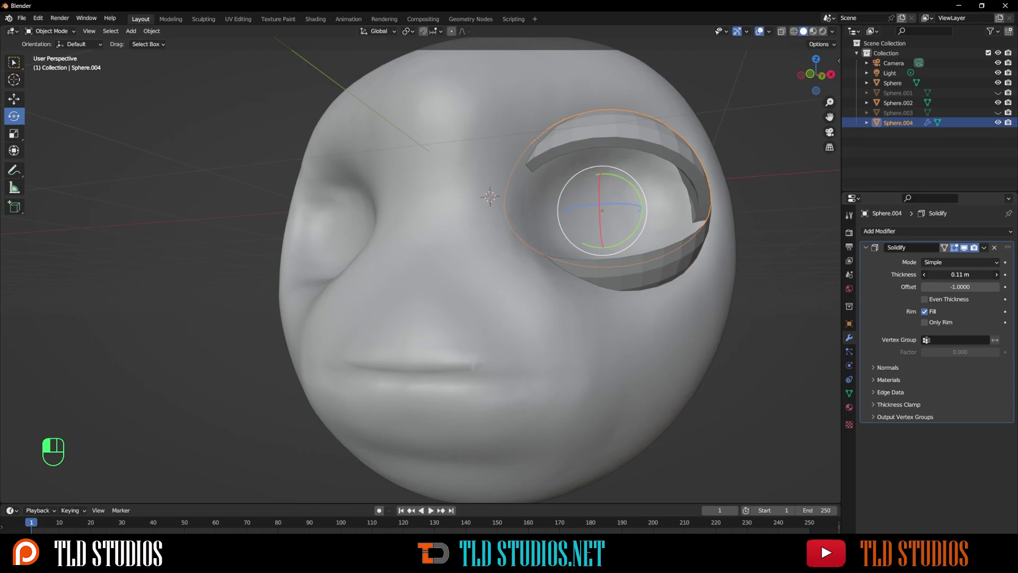
{"action": "left_click", "coordinate": [962, 274]}
{"action": "key", "text": "ctrl+c"}
{"action": "left_click", "coordinate": [985, 243]}
{"action": "left_click", "coordinate": [985, 248]}
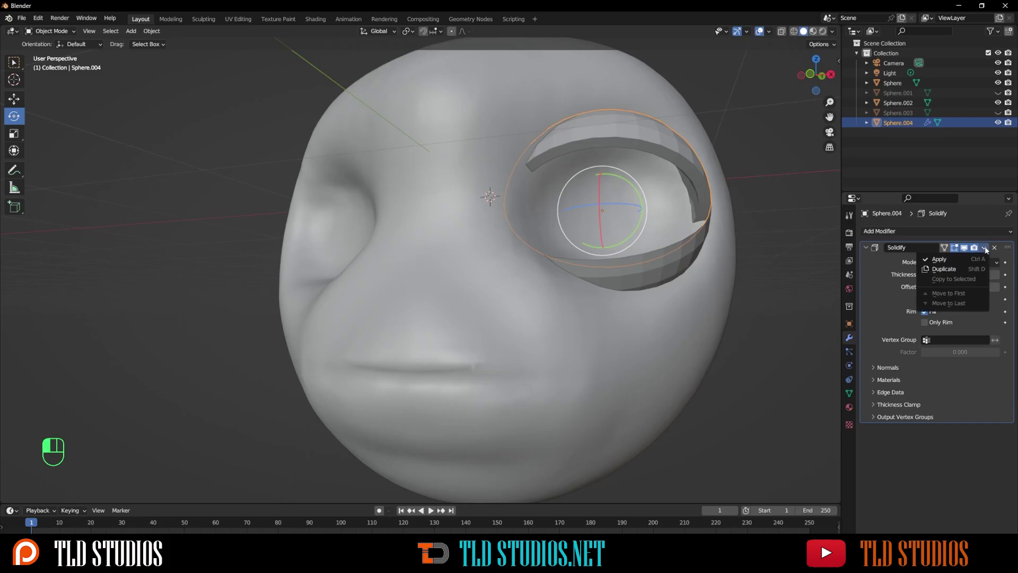
{"action": "left_click", "coordinate": [961, 258]}
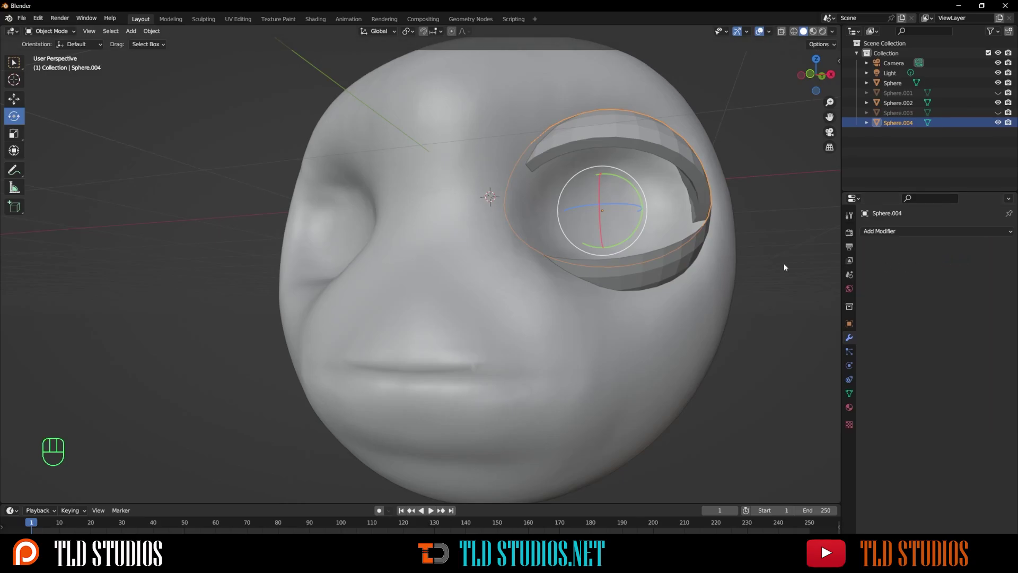
Step: Add a Solidify modifier with 0.11 m thickness to the lower eyelid, apply it, and deselect the eyelid
{"action": "left_click", "coordinate": [708, 257]}
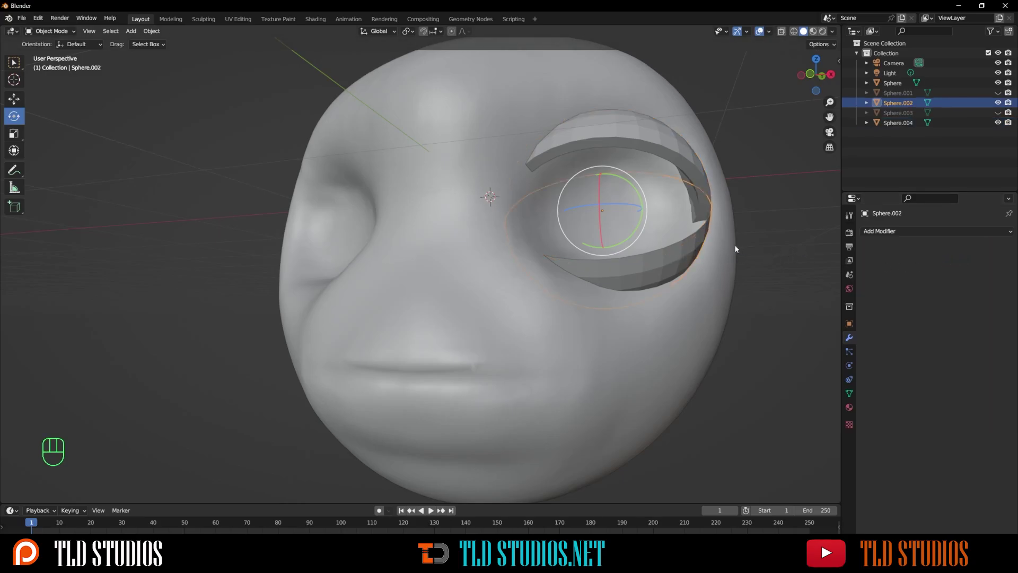
{"action": "left_click", "coordinate": [936, 231]}
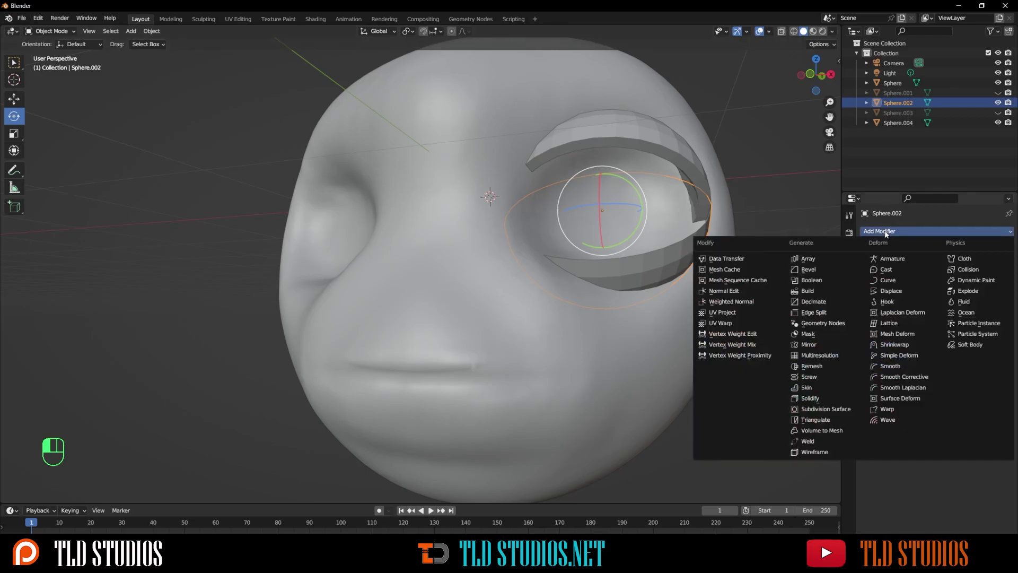
{"action": "left_click", "coordinate": [842, 398]}
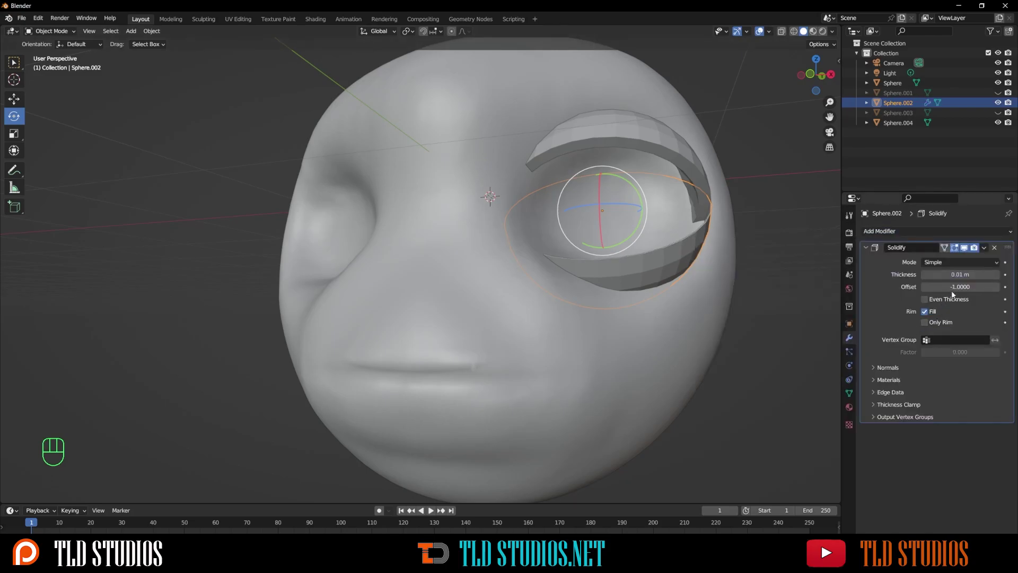
{"action": "left_click", "coordinate": [958, 272]}
{"action": "key", "text": "ctrl+v"}
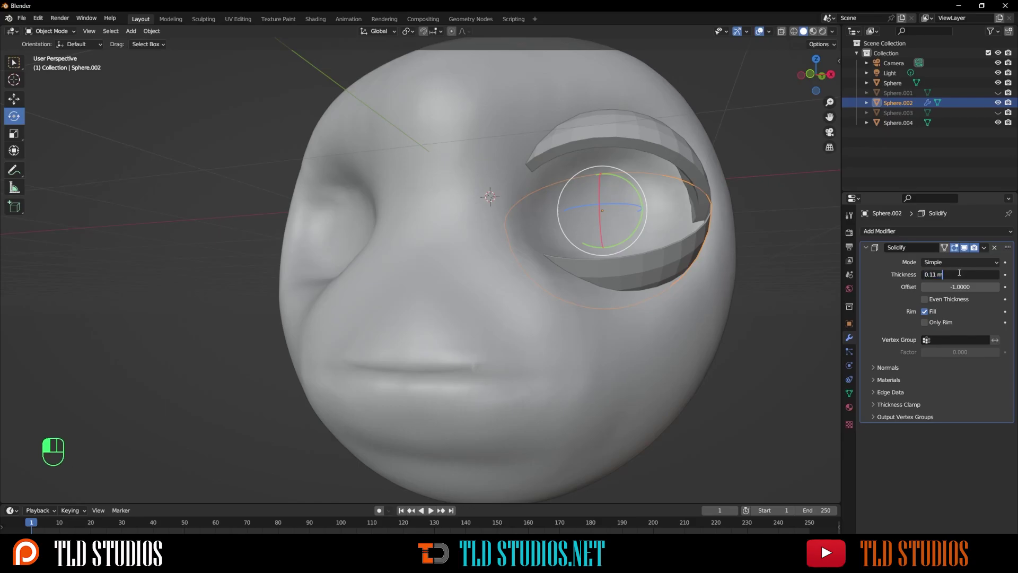
{"action": "key", "text": "Return"}
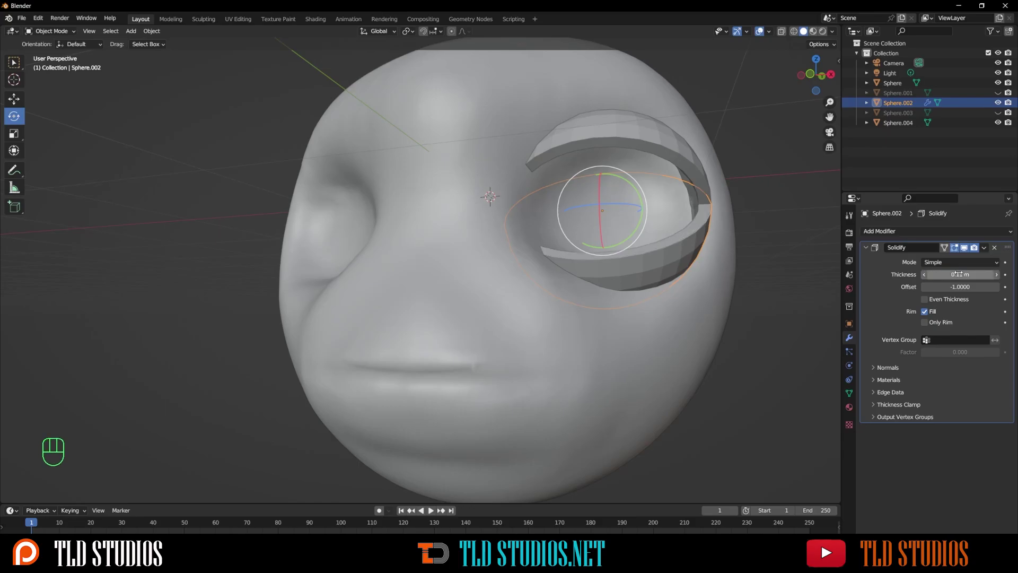
{"action": "left_click", "coordinate": [983, 247]}
{"action": "left_click", "coordinate": [957, 258]}
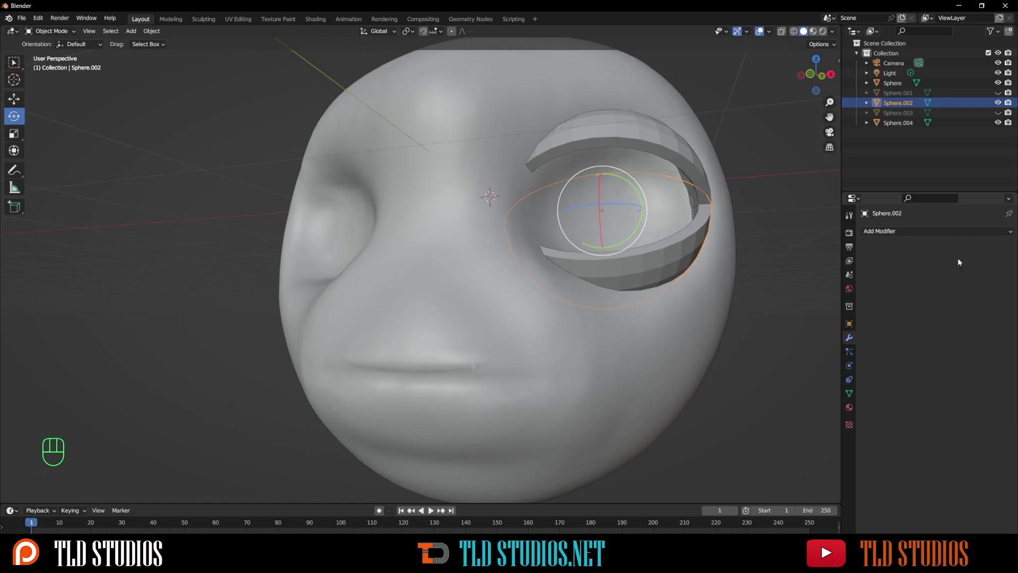
{"action": "left_click", "coordinate": [801, 282]}
Step: Add a Mirror modifier on the X axis to the upper eyelid, using the head sphere as the mirror object
{"action": "scroll", "coordinate": [780, 281], "scroll_direction": "down", "scroll_amount": 4}
{"action": "middle_click_drag", "start_coordinate": [736, 278], "coordinate": [721, 286]}
{"action": "scroll", "coordinate": [523, 237], "scroll_direction": "up", "scroll_amount": 3}
{"action": "left_click", "coordinate": [539, 215]}
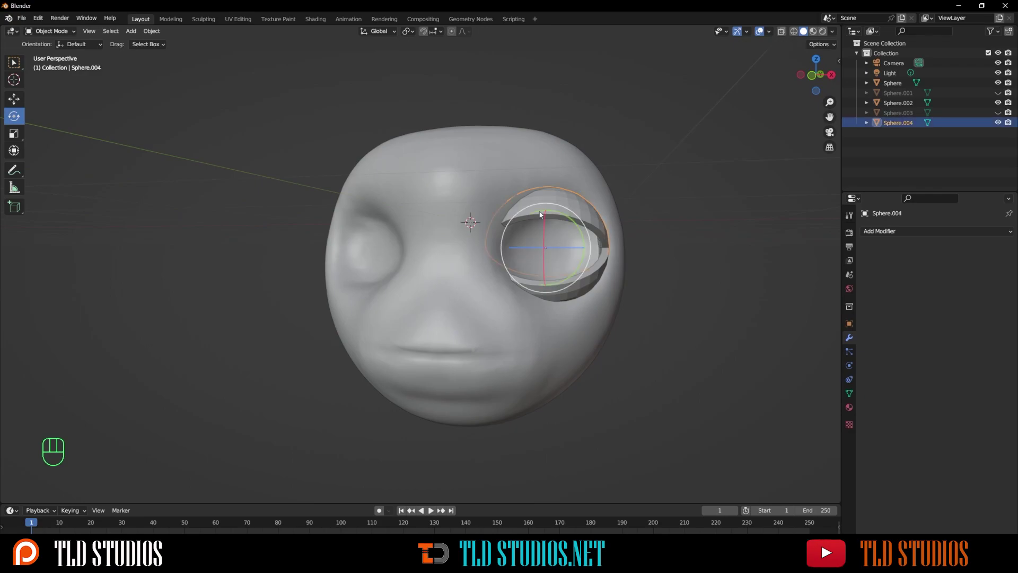
{"action": "left_click", "coordinate": [872, 232]}
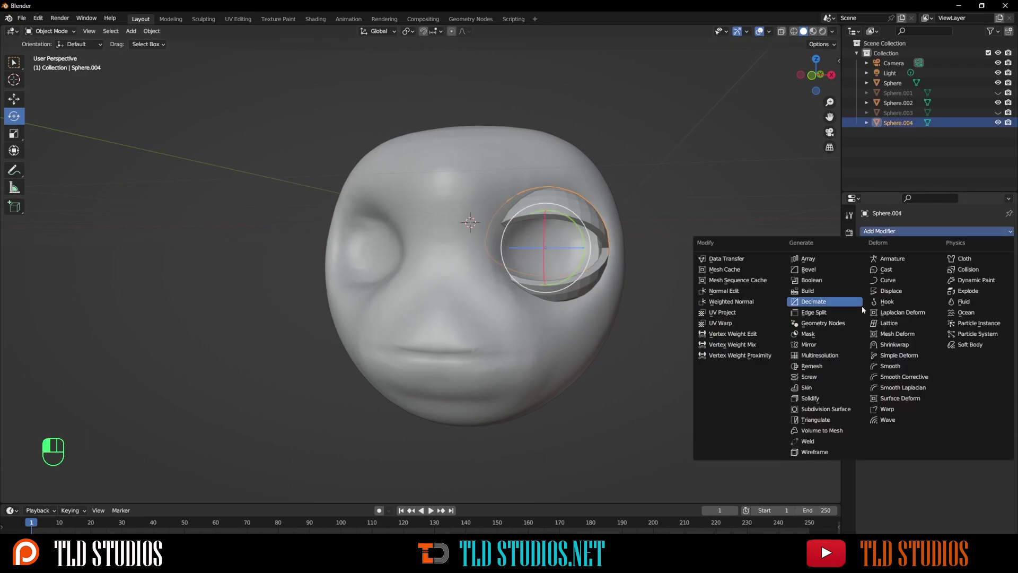
{"action": "left_click", "coordinate": [809, 345]}
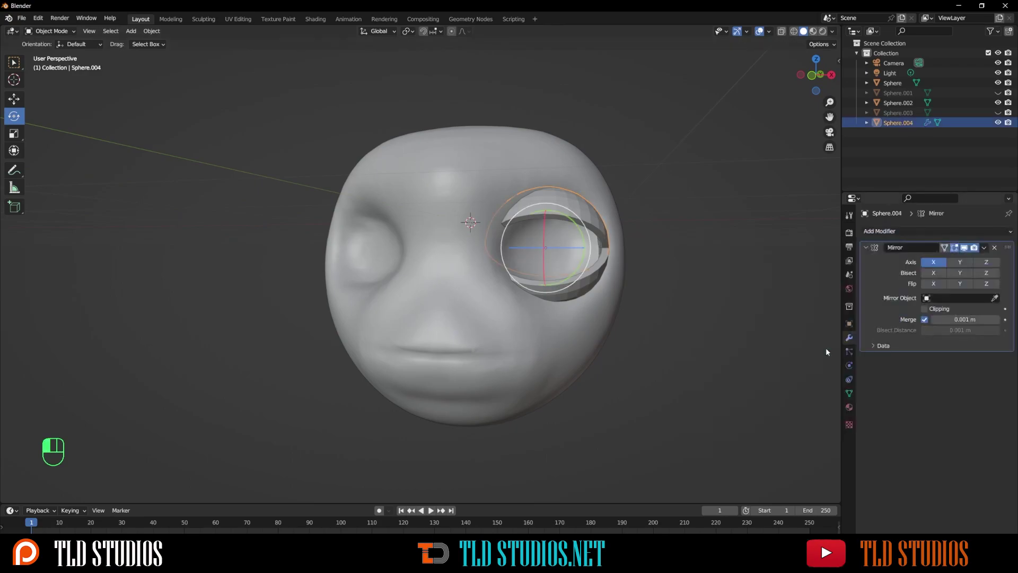
{"action": "left_click", "coordinate": [994, 299]}
{"action": "left_click", "coordinate": [464, 249]}
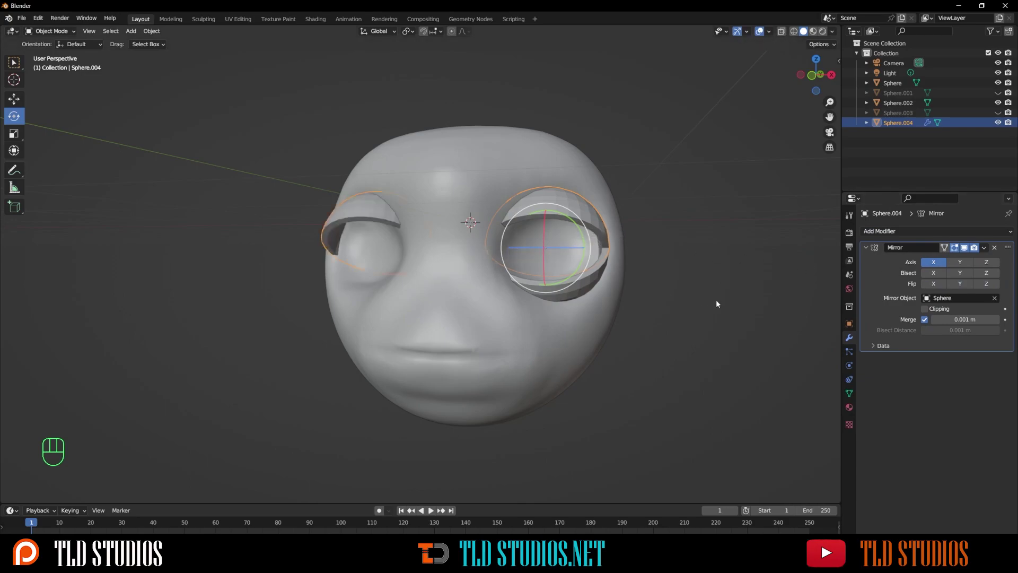
Step: Mirror the lower eyelid on the X axis with the head sphere as mirror object, and deselect it
{"action": "left_click", "coordinate": [585, 287]}
{"action": "left_click", "coordinate": [884, 233]}
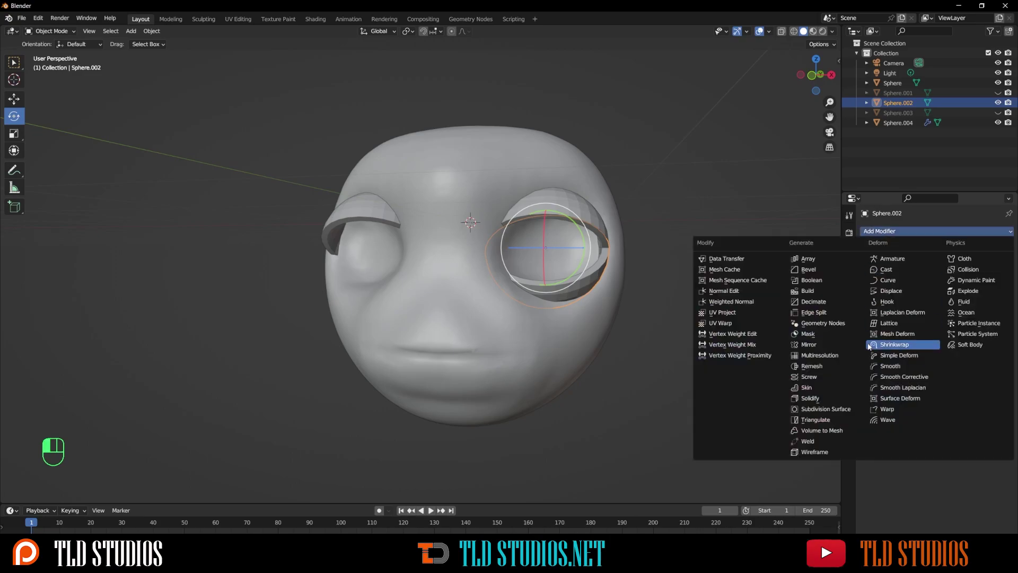
{"action": "left_click", "coordinate": [810, 344]}
{"action": "left_click", "coordinate": [995, 298]}
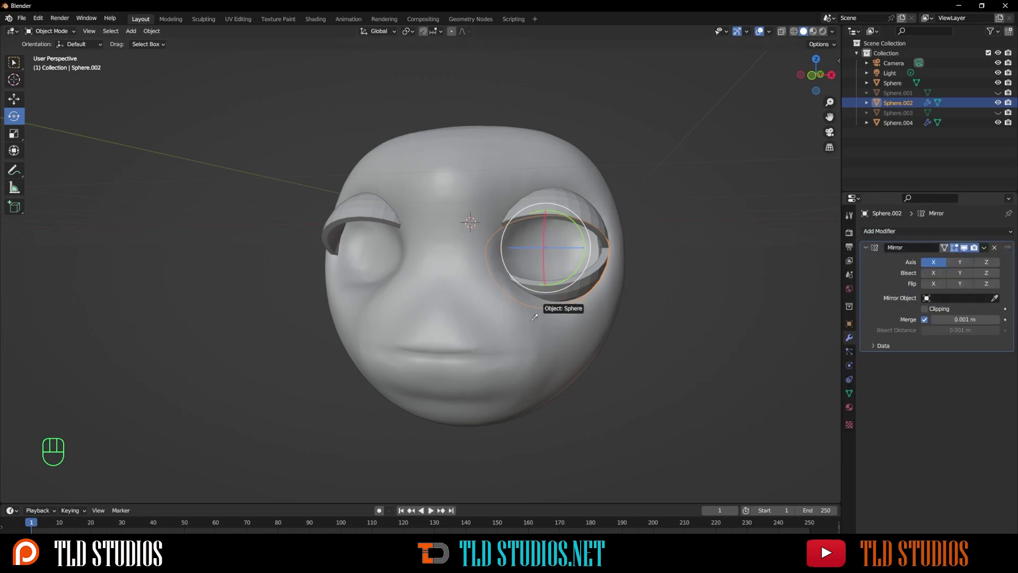
{"action": "left_click", "coordinate": [498, 317]}
{"action": "left_click", "coordinate": [674, 267]}
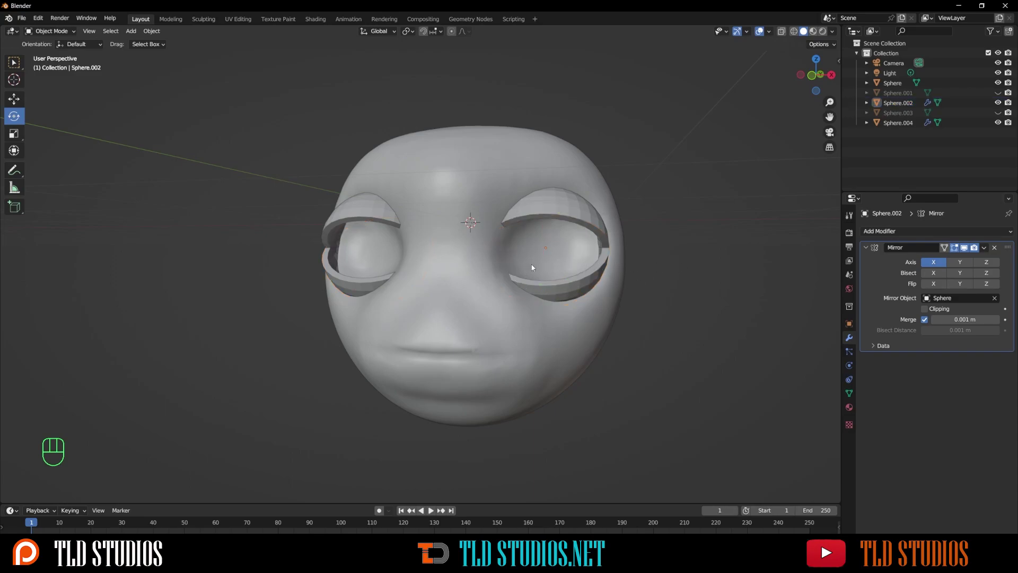
Step: Unhide the Sphere.003 eyeball and scale it down to about 0.9 so it fits inside the eyelids
{"action": "left_click", "coordinate": [904, 113]}
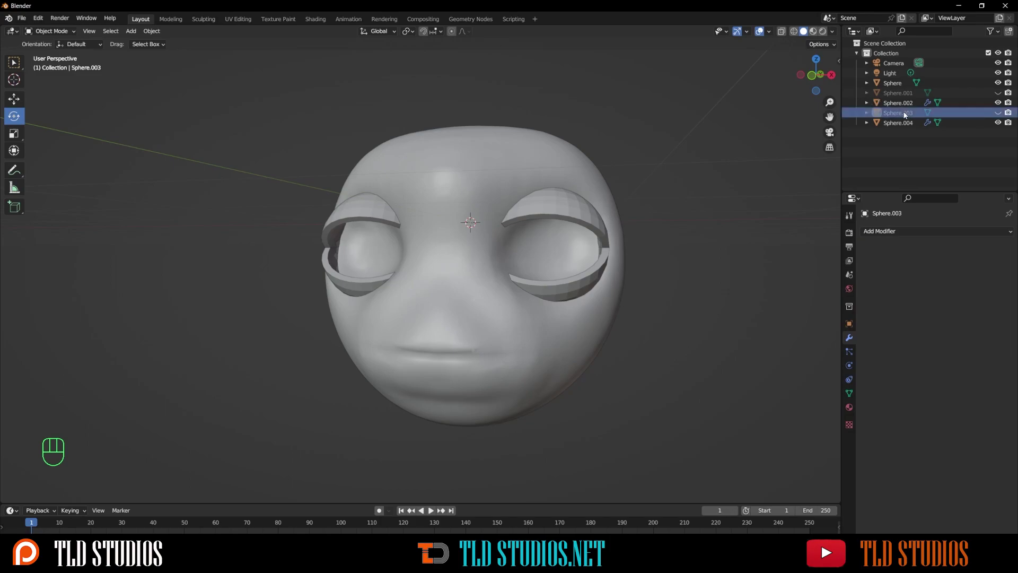
{"action": "left_click", "coordinate": [998, 113]}
{"action": "middle_click_drag", "start_coordinate": [848, 179], "coordinate": [713, 215]}
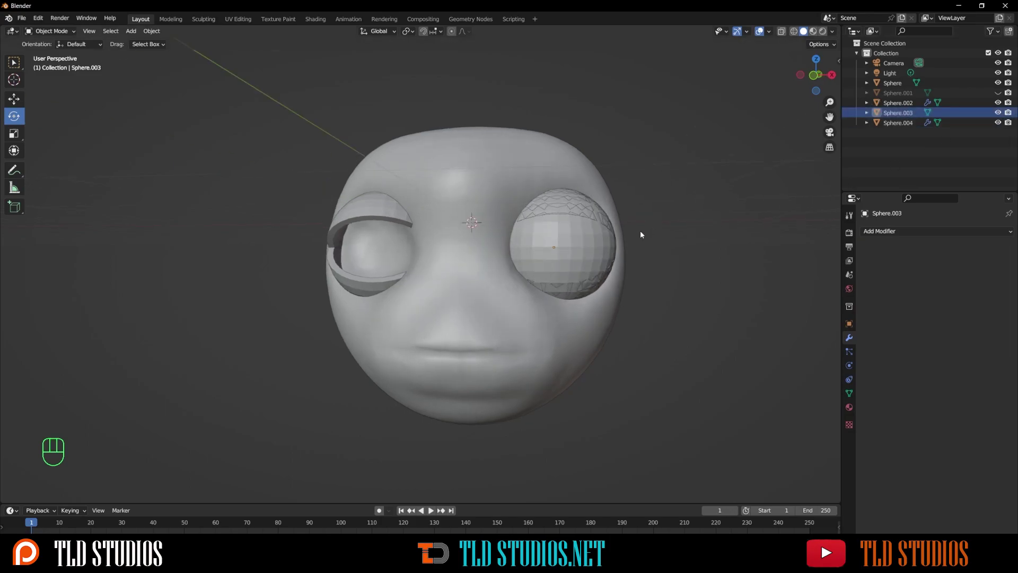
{"action": "left_click", "coordinate": [571, 247]}
{"action": "scroll", "coordinate": [572, 247], "scroll_direction": "up", "scroll_amount": 2}
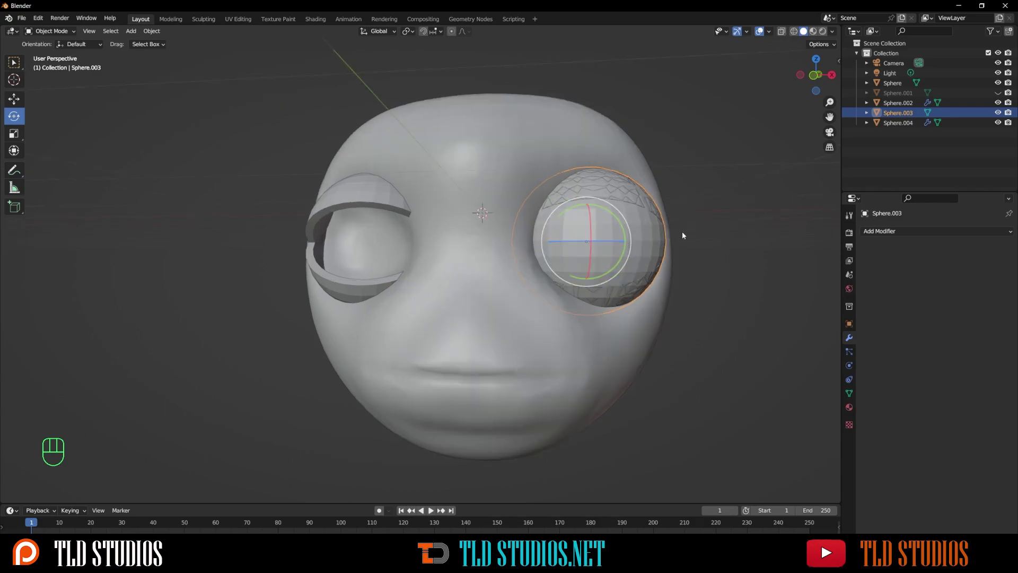
{"action": "key", "text": "s"}
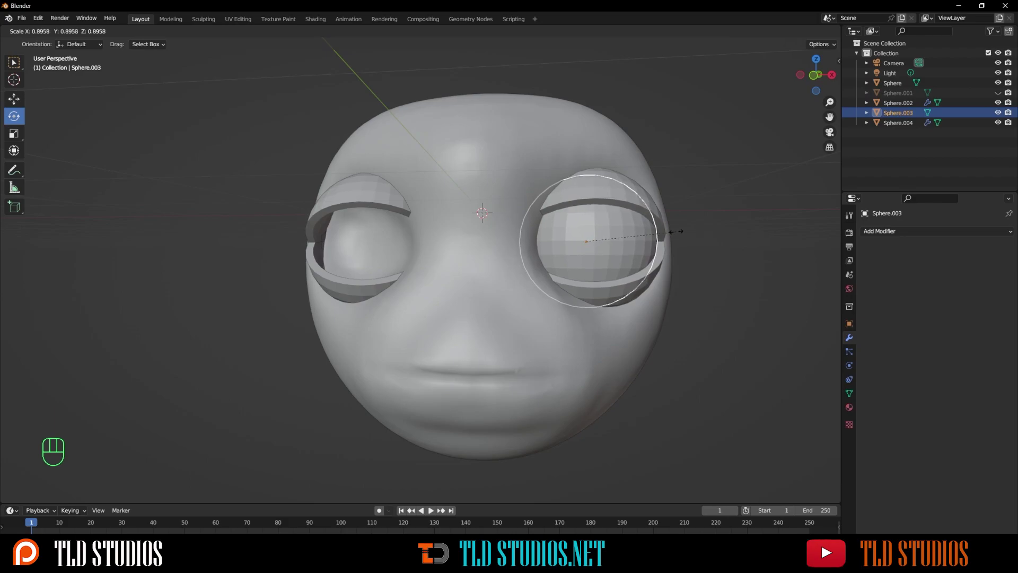
{"action": "left_click", "coordinate": [676, 234]}
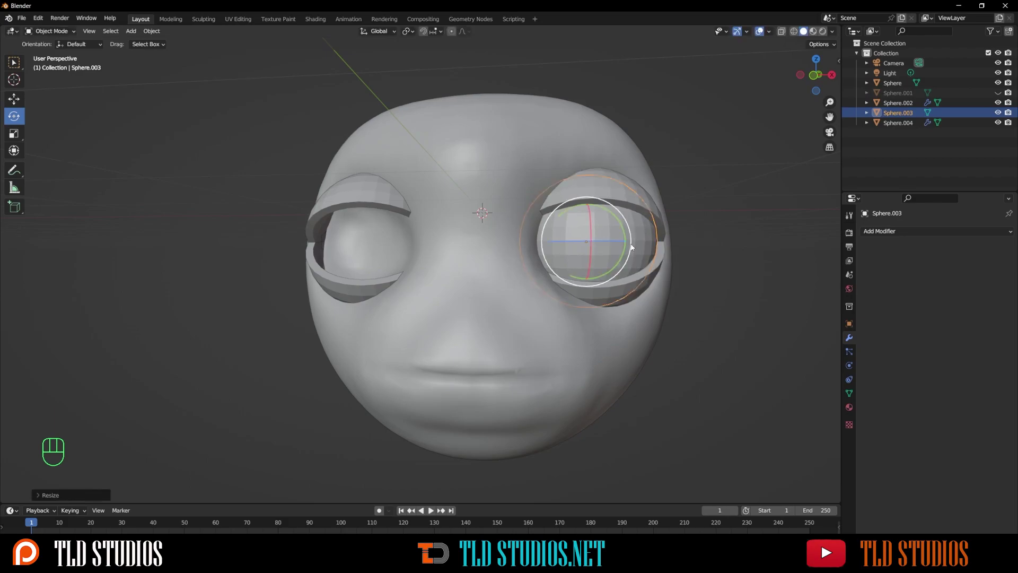
Step: Rotate the eyeball 90° about the global X axis so its pole faces forward, and deselect it
{"action": "key", "text": "r"}
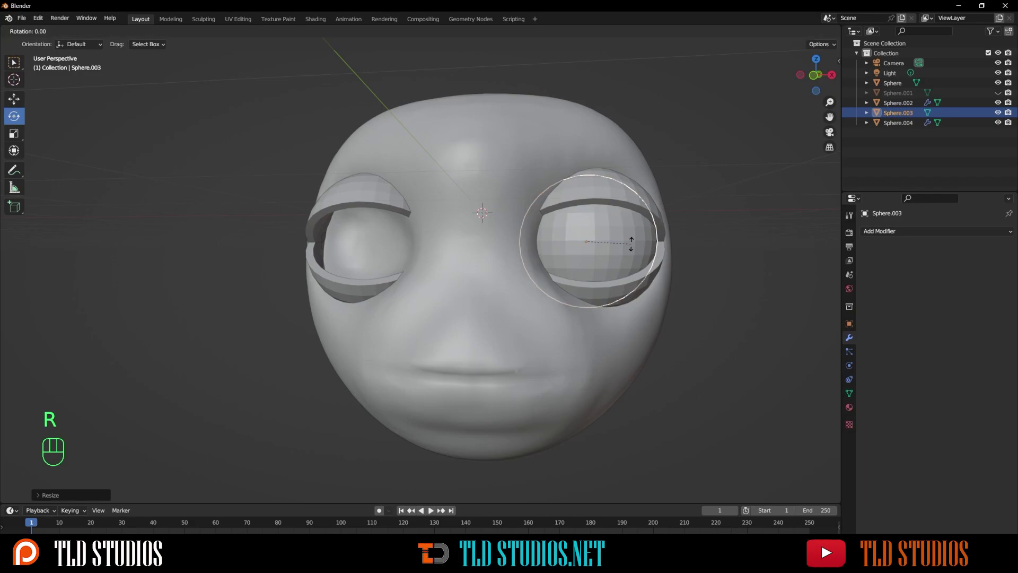
{"action": "type", "text": "90"}
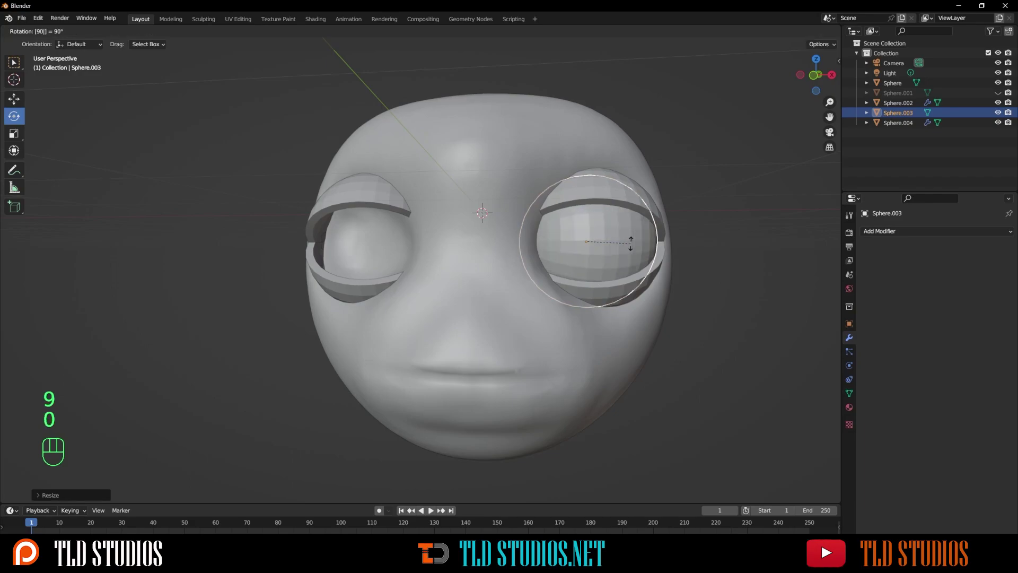
{"action": "type", "text": "x"}
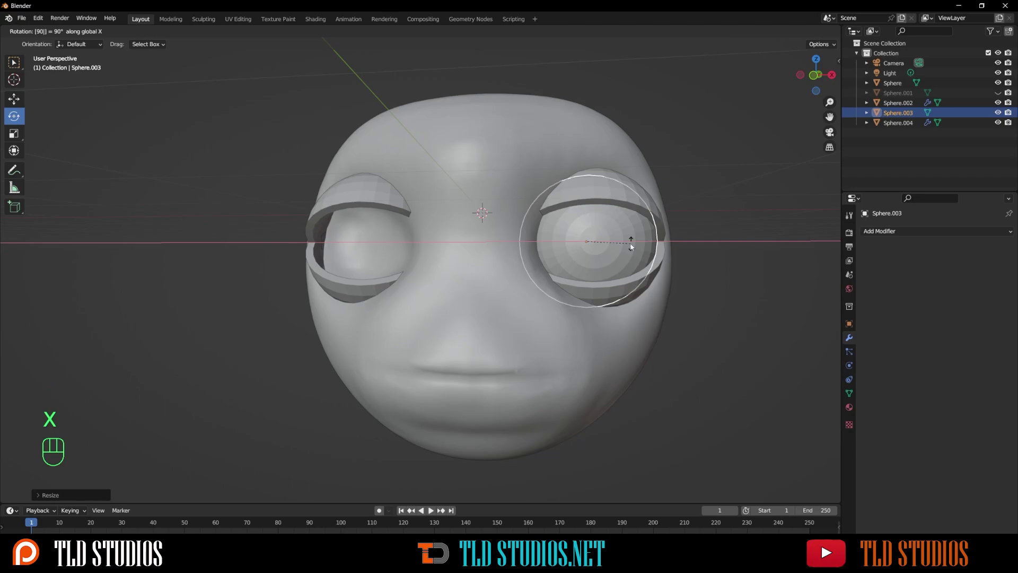
{"action": "left_click", "coordinate": [630, 242]}
{"action": "middle_click_drag", "start_coordinate": [668, 228], "coordinate": [643, 230]}
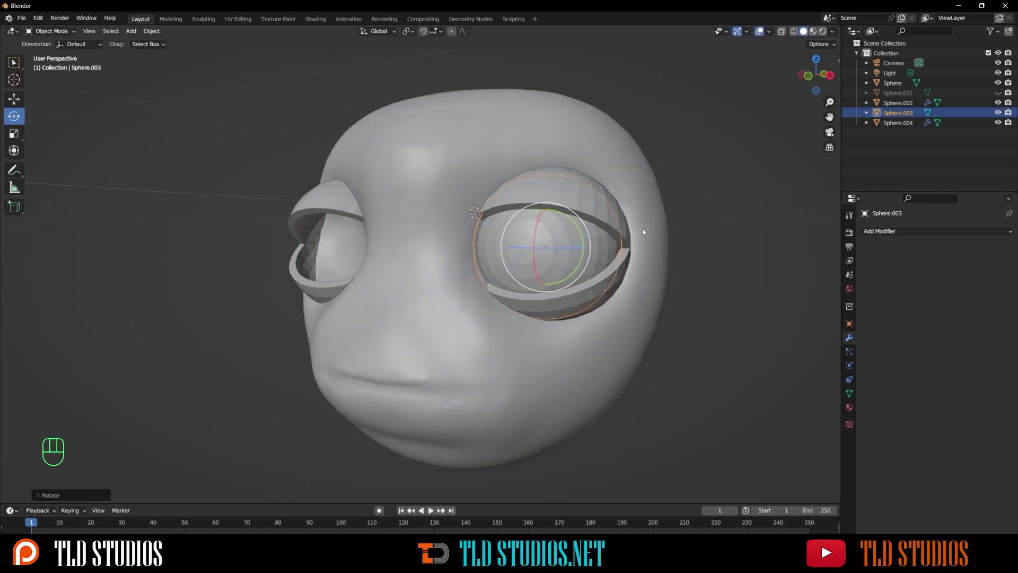
{"action": "left_click", "coordinate": [716, 202]}
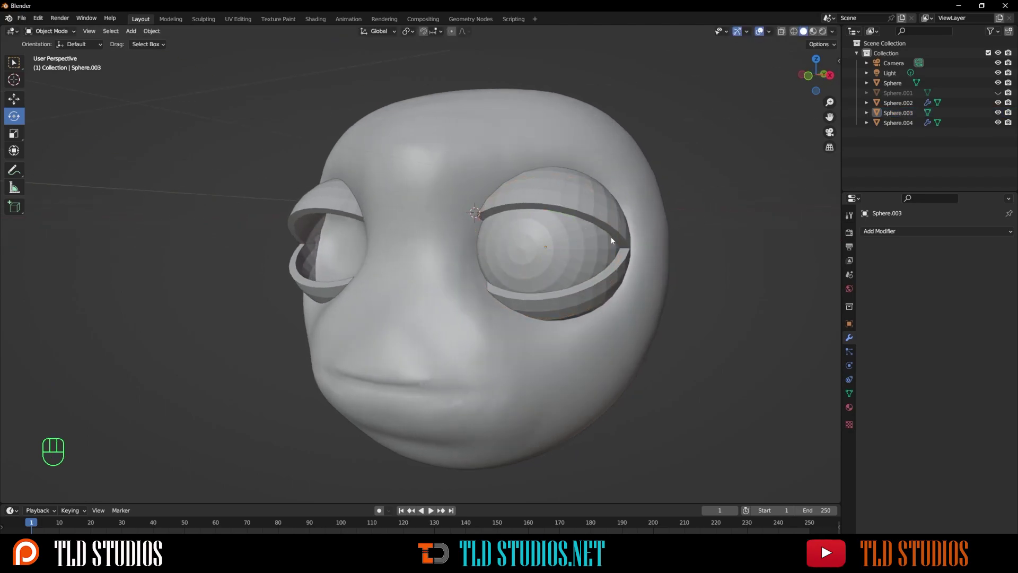
Step: Open the eyeball's mesh in Edit Mode and clear the vertex selection
{"action": "left_click", "coordinate": [545, 249]}
{"action": "middle_click_drag", "start_coordinate": [570, 246], "coordinate": [561, 246]}
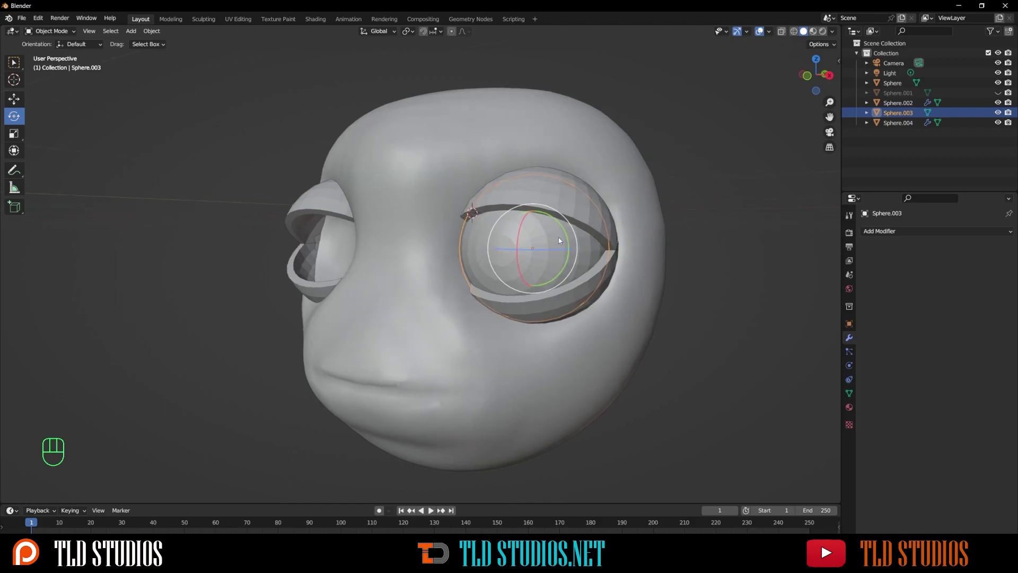
{"action": "key", "text": "Tab"}
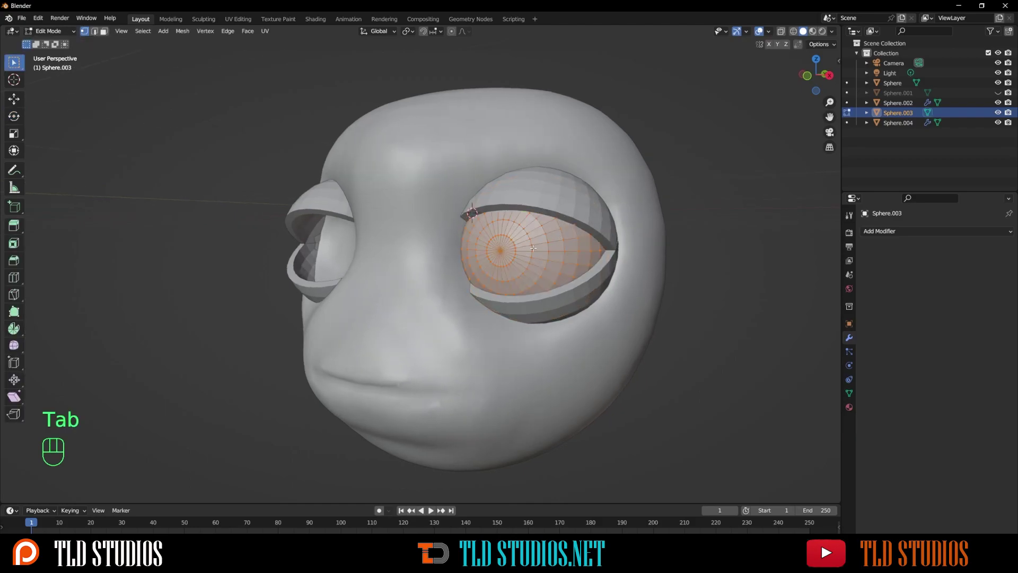
{"action": "middle_click_drag", "start_coordinate": [514, 249], "coordinate": [484, 256]}
{"action": "scroll", "coordinate": [483, 256], "scroll_direction": "up", "scroll_amount": 2}
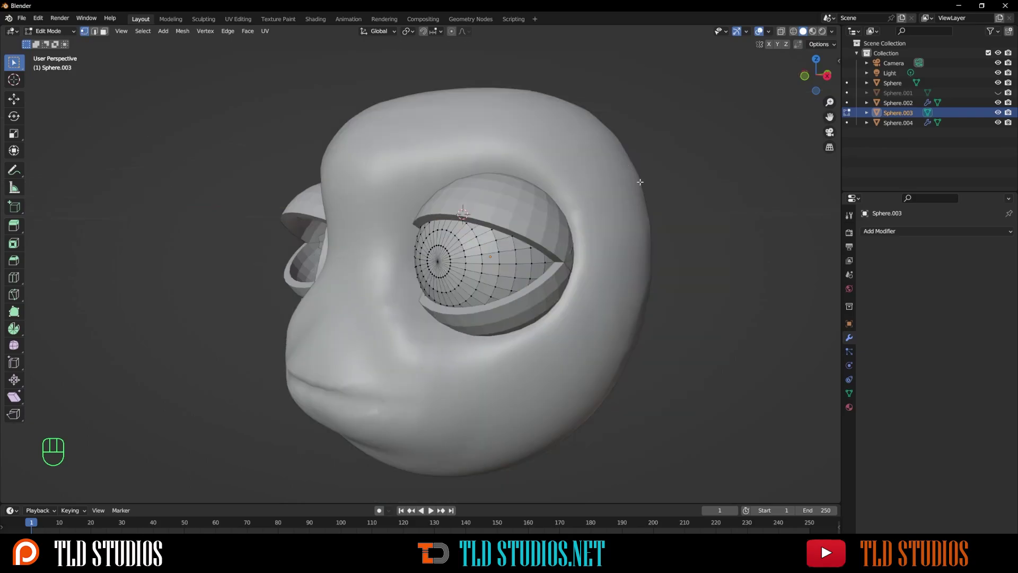
{"action": "middle_click_drag", "start_coordinate": [640, 181], "coordinate": [606, 199]}
{"action": "scroll", "coordinate": [606, 199], "scroll_direction": "up", "scroll_amount": 3}
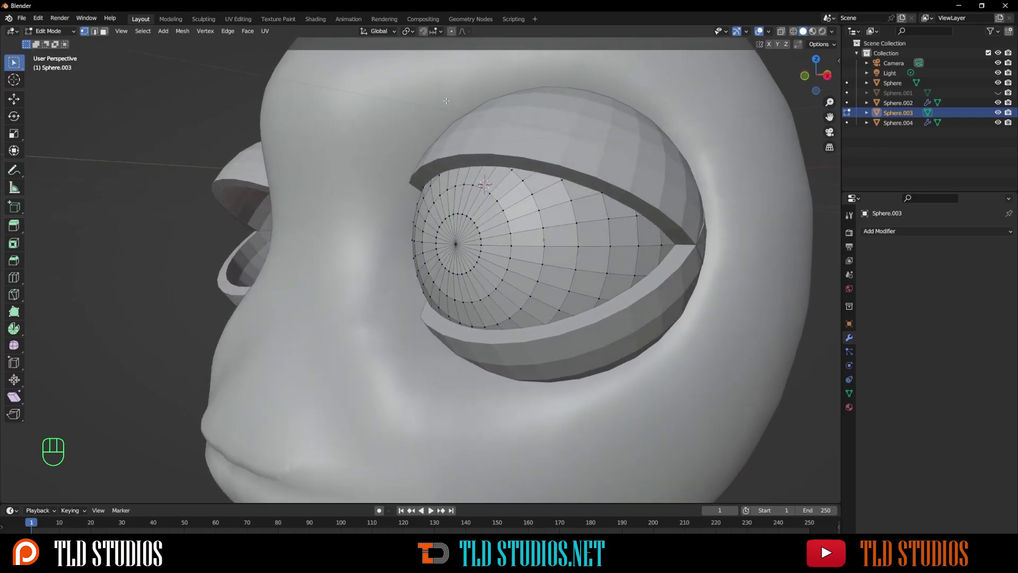
Step: With proportional editing on, push the eyeball's front pole vertex inward about 0.24 m along Y, using a falloff size of about 0.32 m
{"action": "left_click", "coordinate": [452, 32]}
{"action": "left_click", "coordinate": [456, 243]}
{"action": "scroll", "coordinate": [486, 236], "scroll_direction": "down", "scroll_amount": 6}
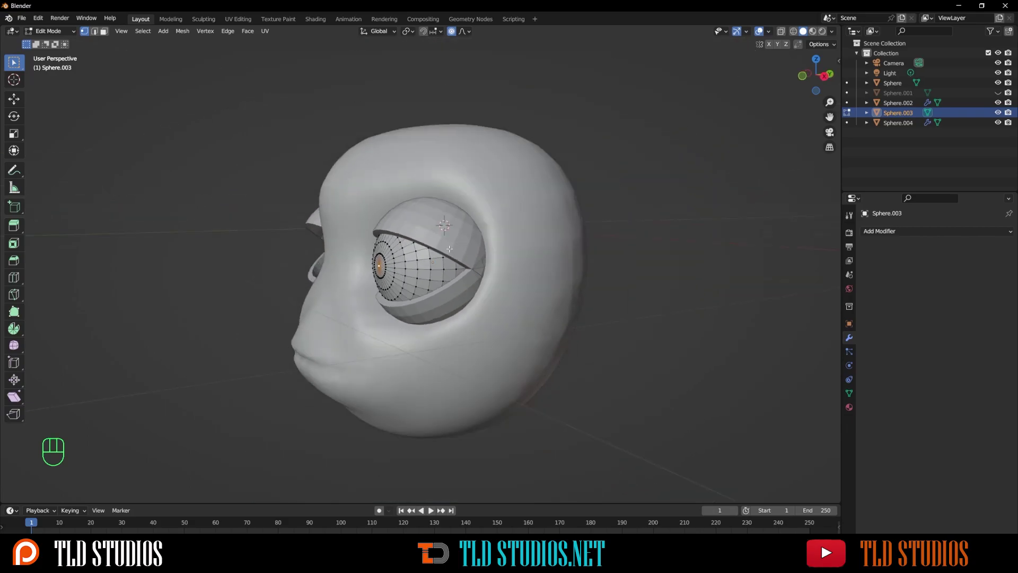
{"action": "key", "text": "g"}
{"action": "key", "text": "y"}
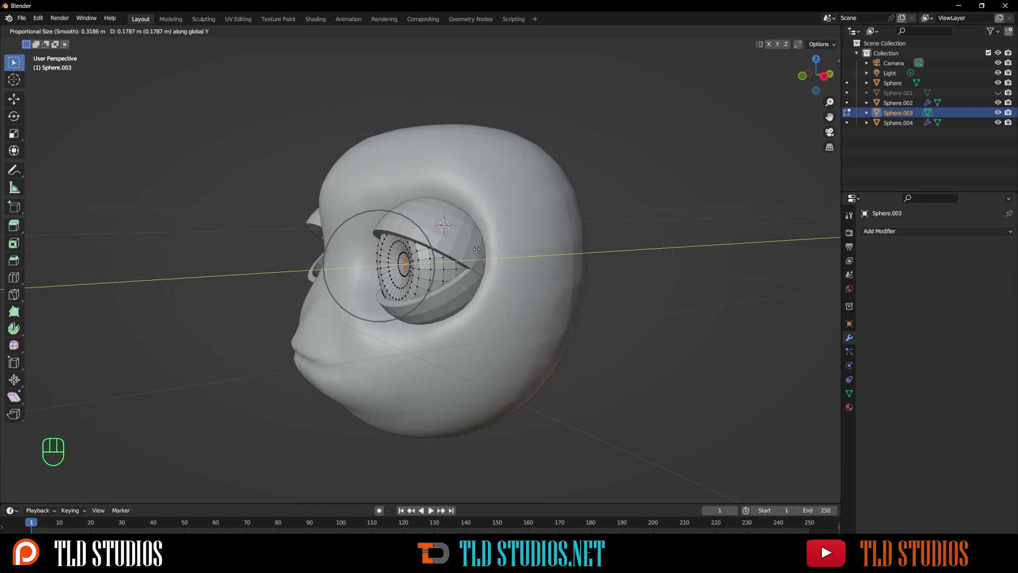
{"action": "scroll", "coordinate": [467, 251], "scroll_direction": "down", "scroll_amount": 1}
{"action": "scroll", "coordinate": [470, 251], "scroll_direction": "down", "scroll_amount": 1}
{"action": "scroll", "coordinate": [470, 250], "scroll_direction": "up", "scroll_amount": 4}
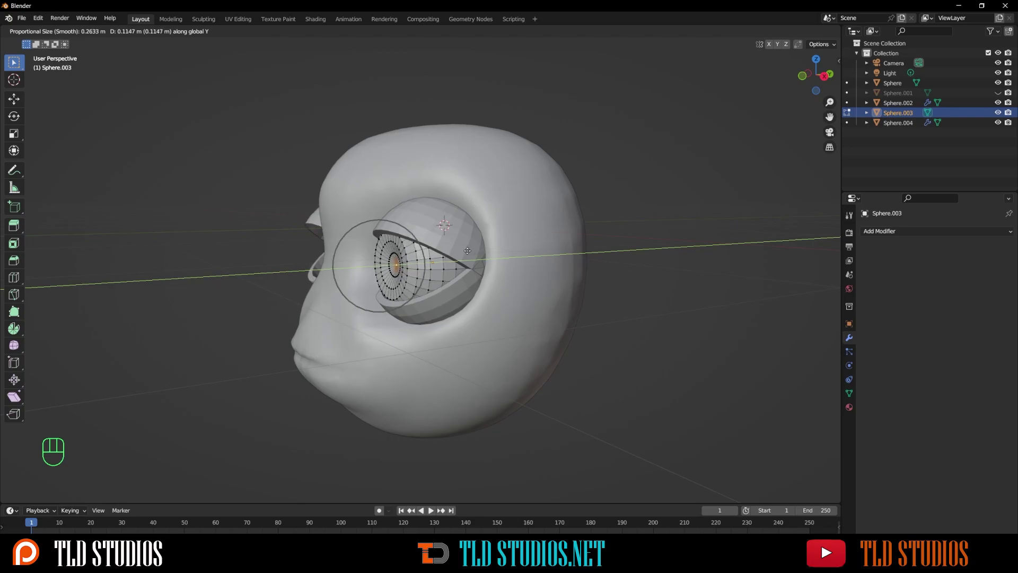
{"action": "scroll", "coordinate": [480, 250], "scroll_direction": "down", "scroll_amount": 2}
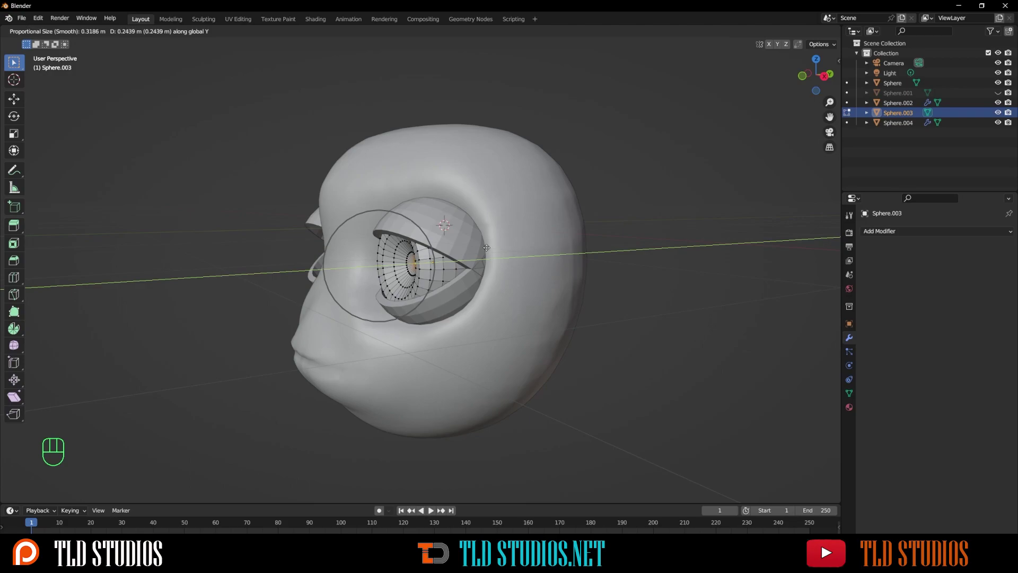
{"action": "left_click", "coordinate": [488, 248]}
Step: In edge select mode, bevel the edge loop around the rim of the eyeball's recessed iris by a narrow width, and return to Object Mode
{"action": "middle_click_drag", "start_coordinate": [487, 248], "coordinate": [529, 270]}
{"action": "scroll", "coordinate": [507, 262], "scroll_direction": "up", "scroll_amount": 3}
{"action": "scroll", "coordinate": [530, 270], "scroll_direction": "up", "scroll_amount": 2}
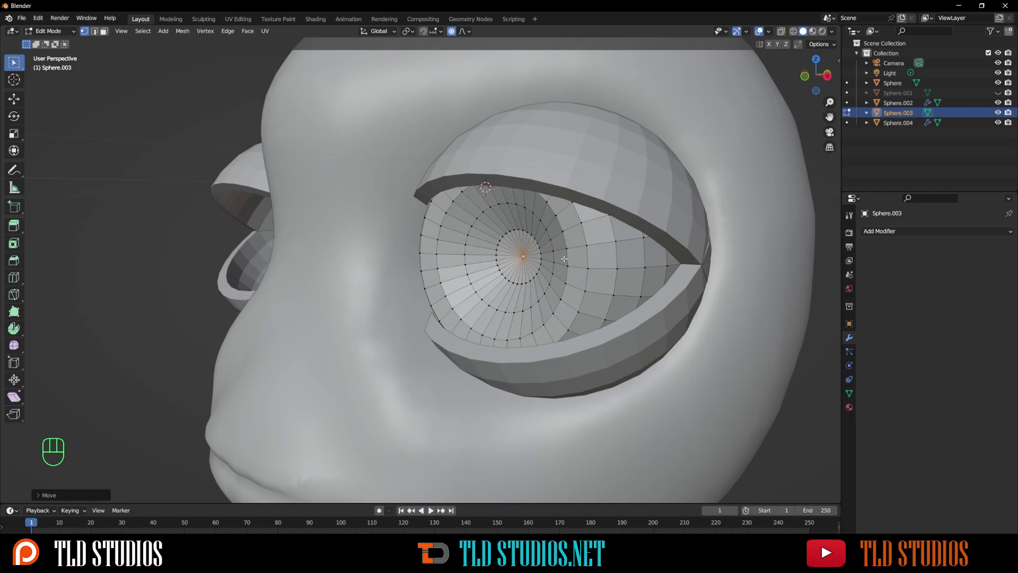
{"action": "key", "text": "2"}
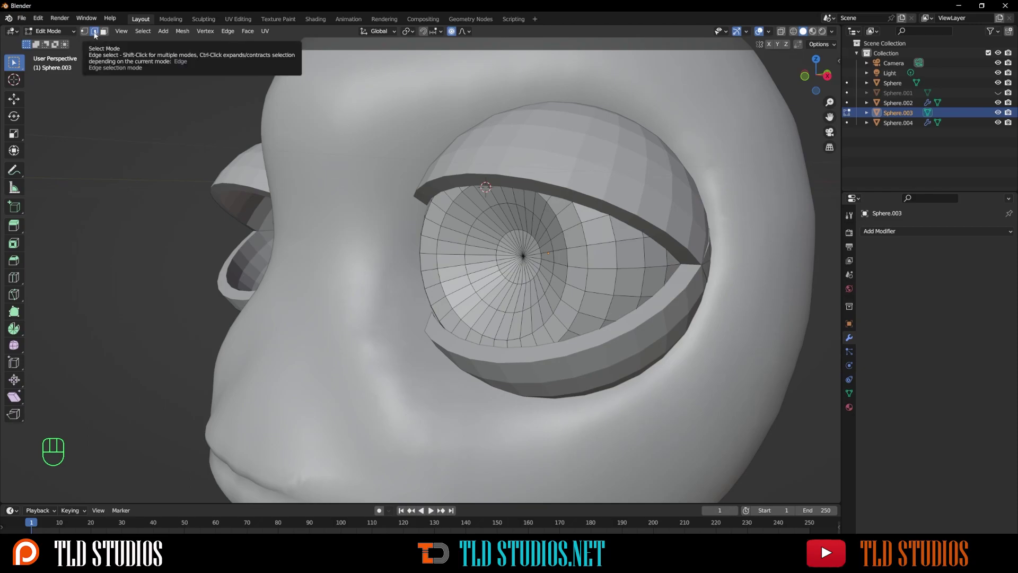
{"action": "middle_click_drag", "start_coordinate": [579, 253], "coordinate": [605, 247]}
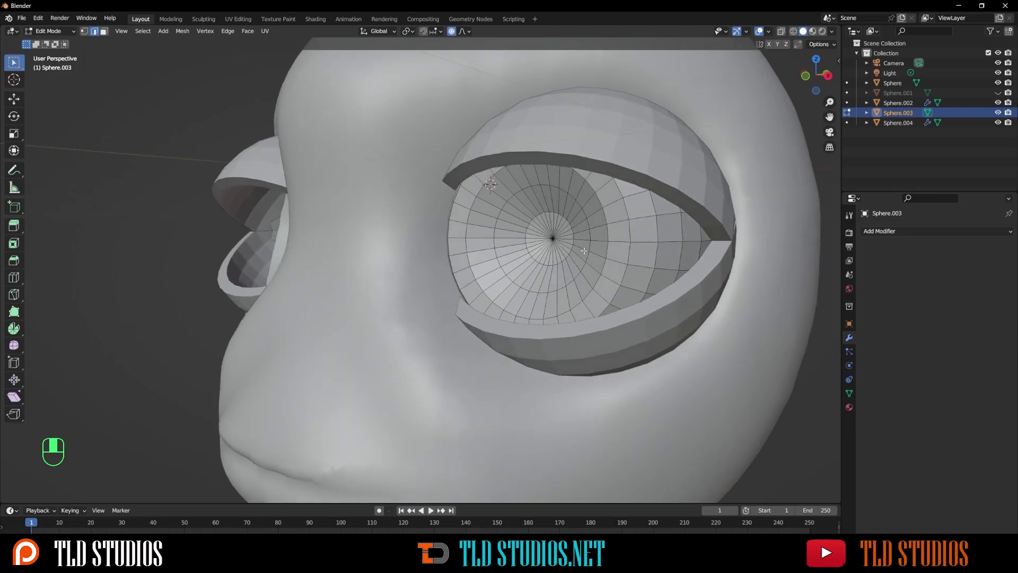
{"action": "left_click", "coordinate": [606, 236], "text": "alt"}
{"action": "scroll", "coordinate": [606, 236], "scroll_direction": "up", "scroll_amount": 1}
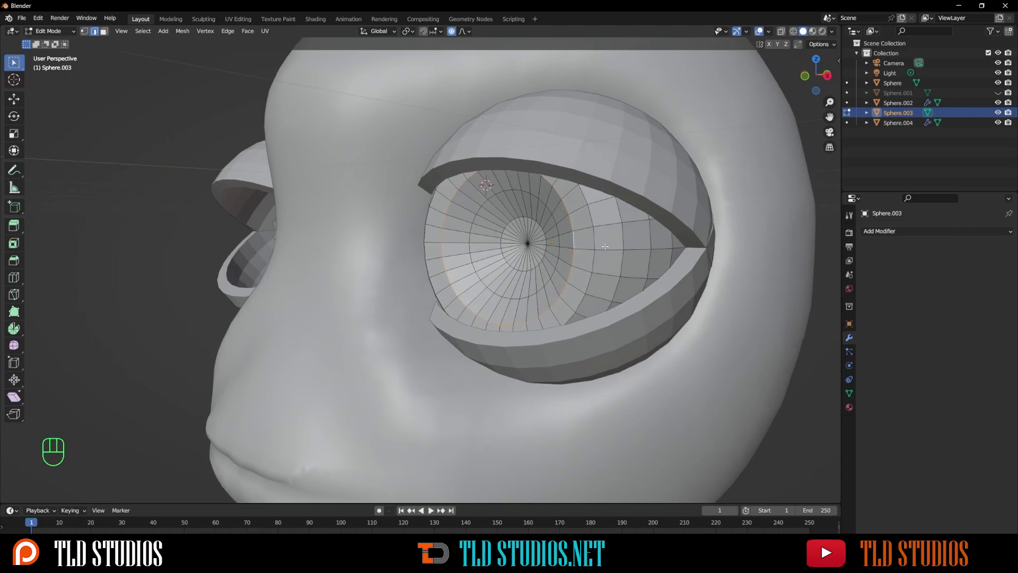
{"action": "scroll", "coordinate": [603, 249], "scroll_direction": "up", "scroll_amount": 2}
{"action": "key", "text": "ctrl"}
{"action": "key", "text": "ctrl+b"}
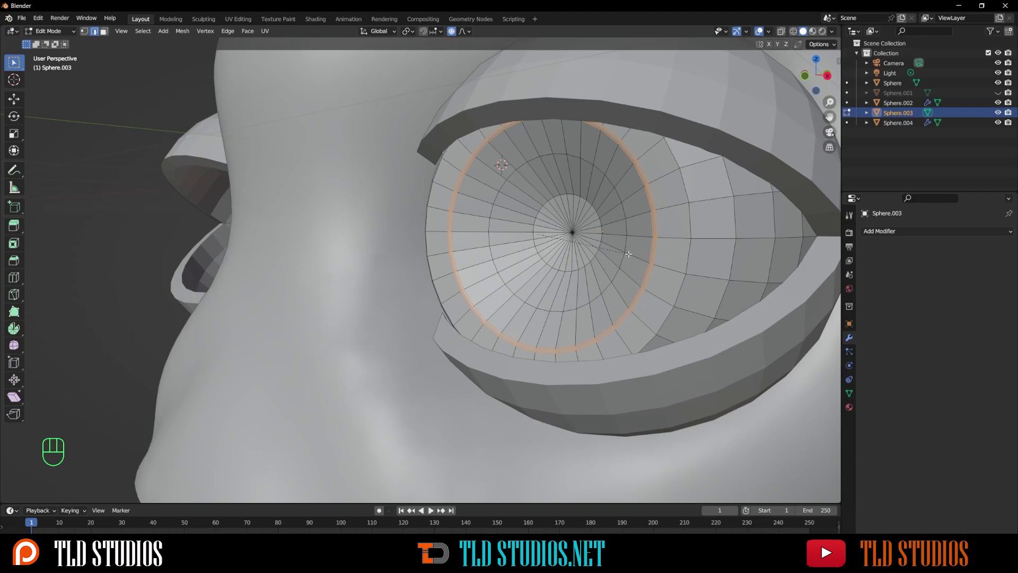
{"action": "left_click", "coordinate": [630, 254]}
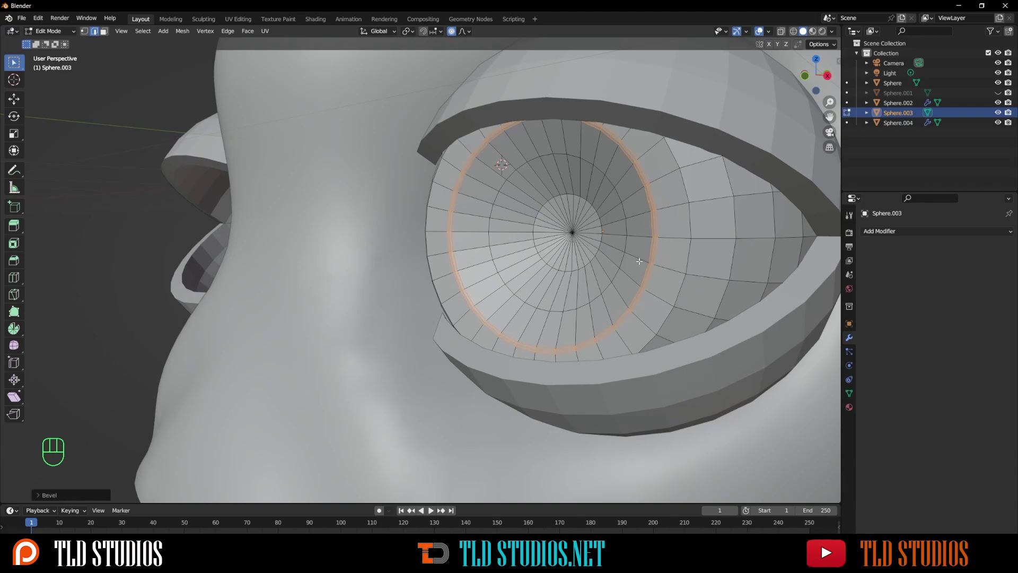
{"action": "key", "text": "Tab"}
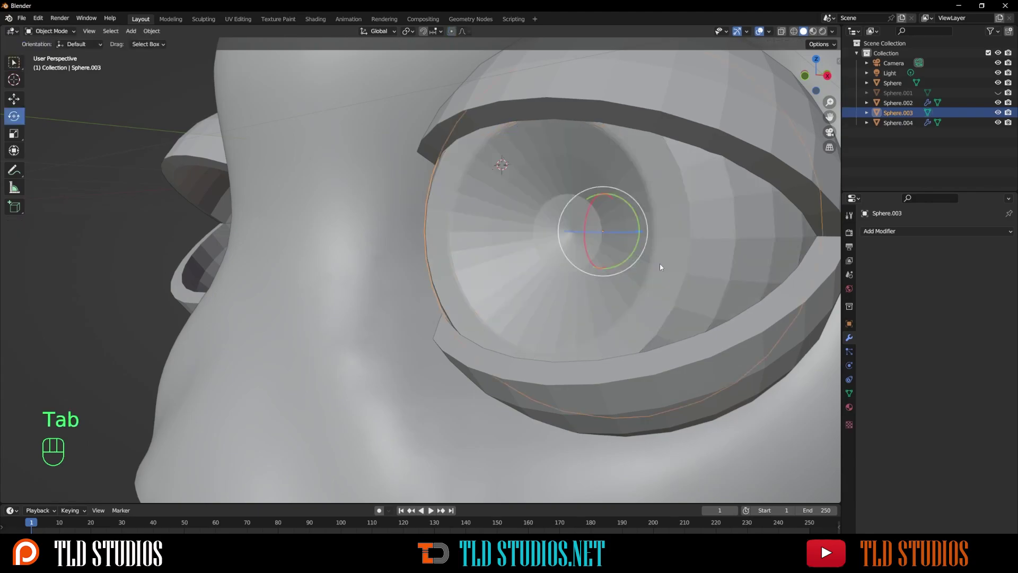
Step: Apply smooth shading to the eyeball object
{"action": "scroll", "coordinate": [660, 264], "scroll_direction": "down", "scroll_amount": 5}
{"action": "scroll", "coordinate": [551, 258], "scroll_direction": "up", "scroll_amount": 3}
{"action": "right_click", "coordinate": [550, 259]}
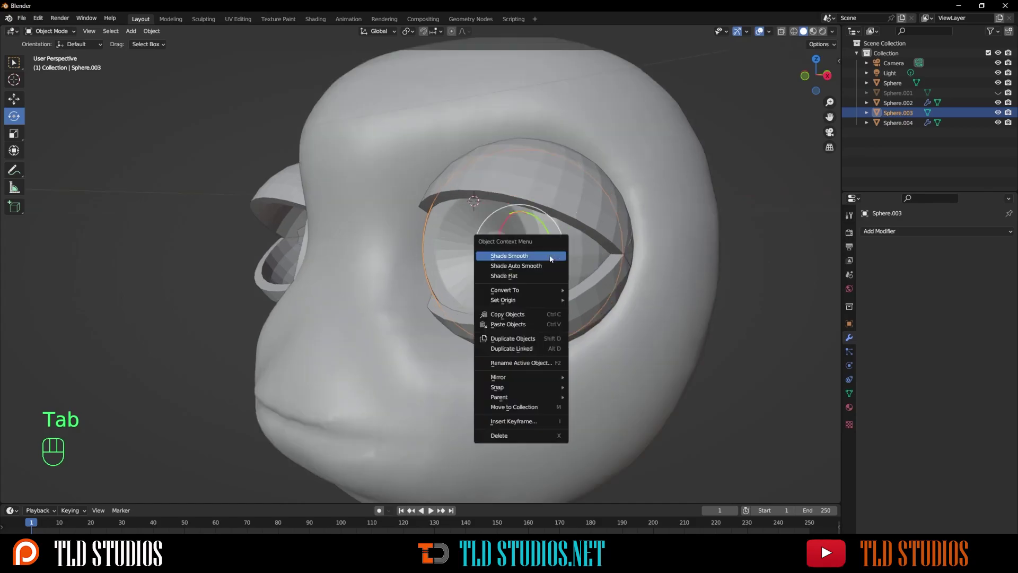
{"action": "left_click", "coordinate": [552, 255]}
{"action": "scroll", "coordinate": [567, 256], "scroll_direction": "down", "scroll_amount": 2}
{"action": "mouse_move", "coordinate": [569, 255]}
{"action": "middle_mouse_down"}
{"action": "mouse_move", "coordinate": [509, 257]}
{"action": "mouse_move", "coordinate": [572, 263]}
{"action": "middle_mouse_up"}
{"action": "scroll", "coordinate": [572, 263], "scroll_direction": "up", "scroll_amount": 2}
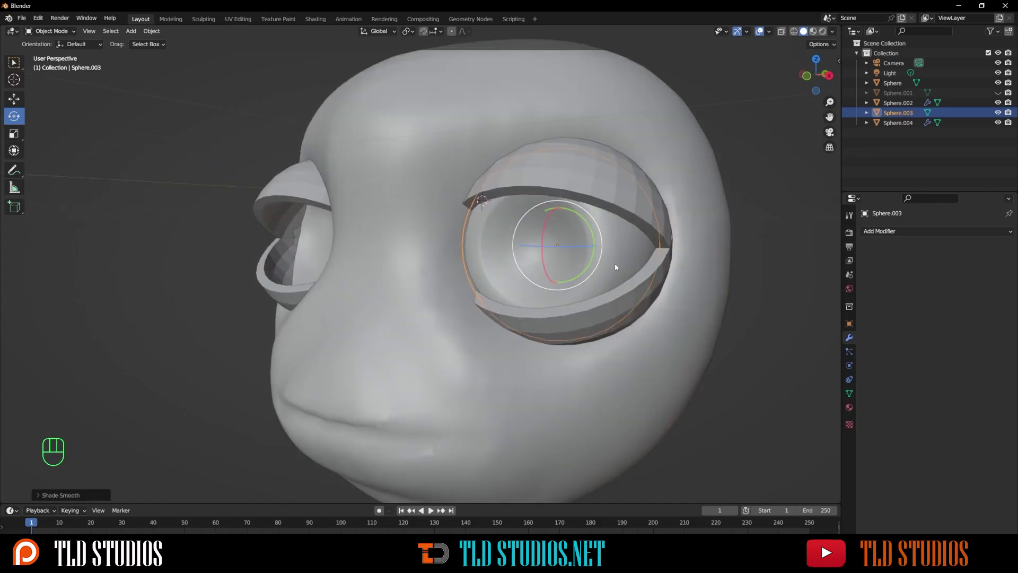
Step: Add a Subdivision Surface modifier to the eyeball and deselect it
{"action": "left_click", "coordinate": [873, 231]}
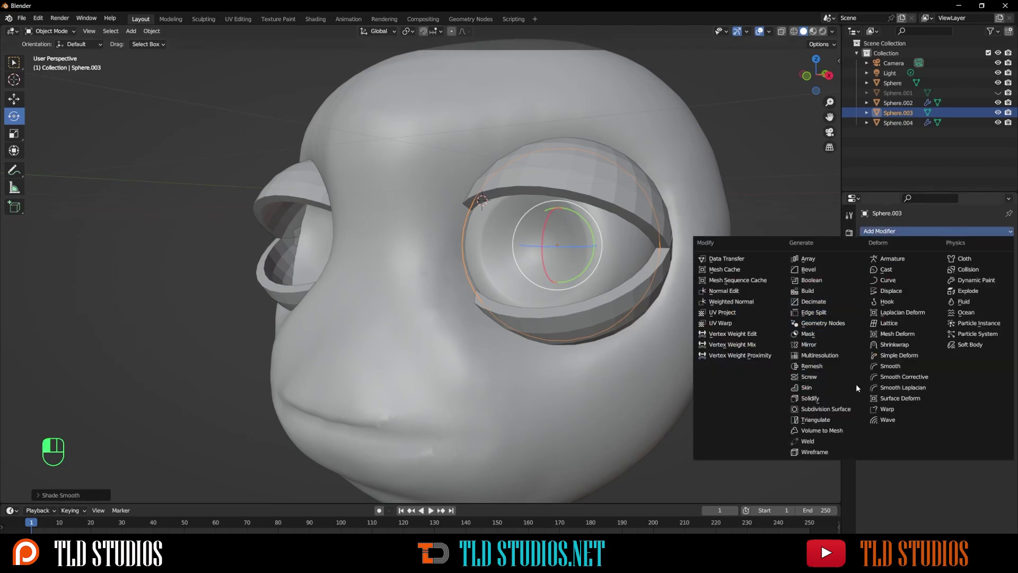
{"action": "left_click", "coordinate": [845, 409]}
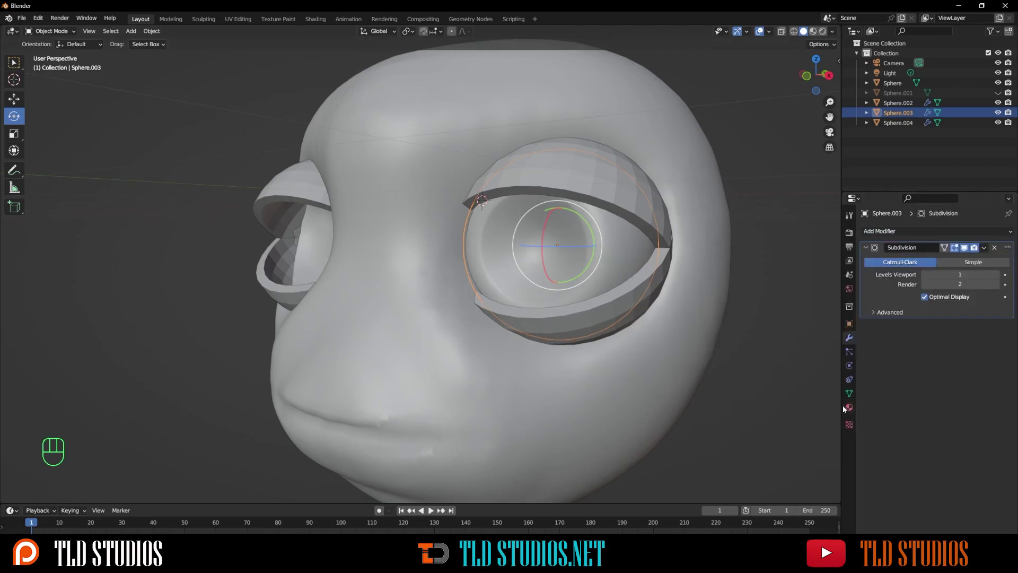
{"action": "left_click", "coordinate": [787, 324]}
{"action": "scroll", "coordinate": [788, 324], "scroll_direction": "down", "scroll_amount": 3}
{"action": "middle_click_drag", "start_coordinate": [754, 328], "coordinate": [772, 326]}
{"action": "scroll", "coordinate": [673, 310], "scroll_direction": "up", "scroll_amount": 1}
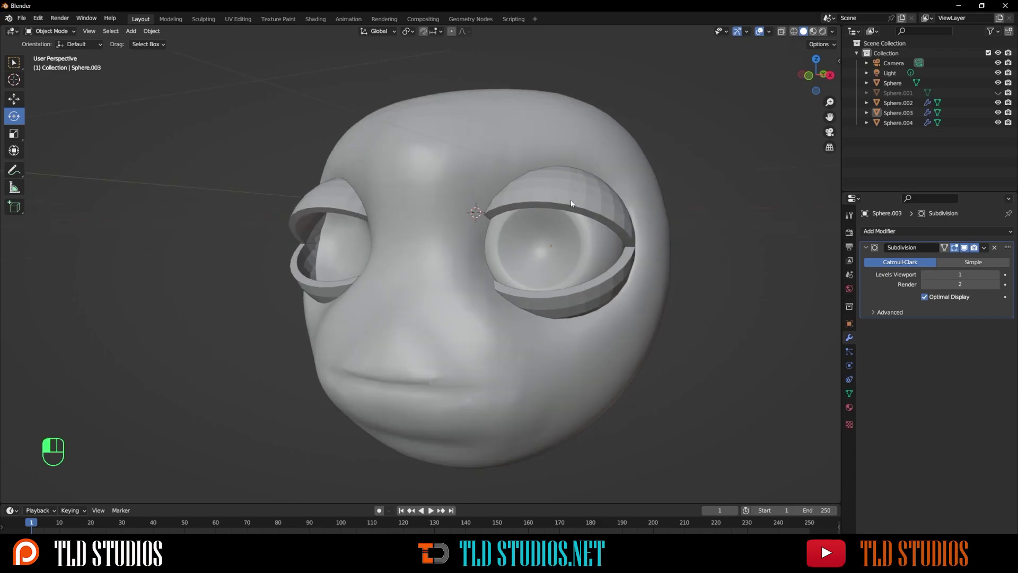
Step: Open the upper eyelid's mesh in Edit Mode, select its outer rim edge loop, and isolate the eyelid in local view
{"action": "left_click", "coordinate": [577, 218]}
{"action": "middle_click_drag", "start_coordinate": [577, 218], "coordinate": [536, 211]}
{"action": "scroll", "coordinate": [536, 211], "scroll_direction": "up", "scroll_amount": 5}
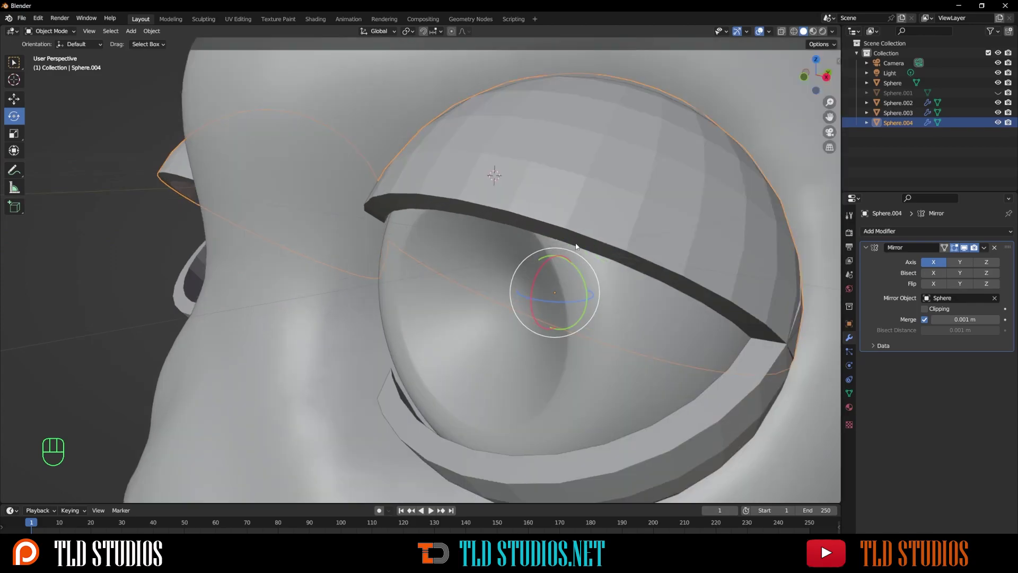
{"action": "key", "text": "Tab"}
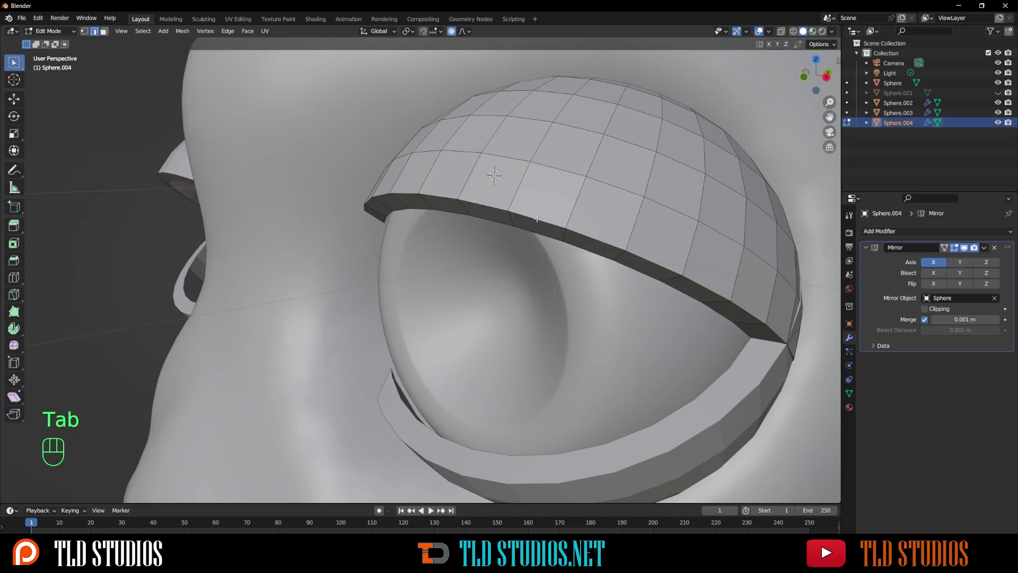
{"action": "key", "text": "shift"}
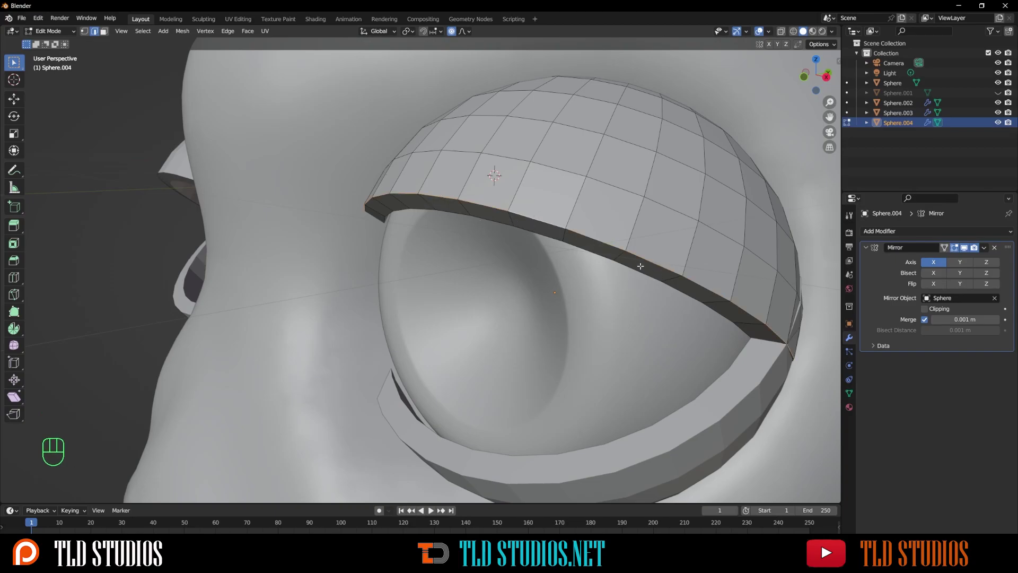
{"action": "left_click", "coordinate": [622, 264], "text": "alt"}
{"action": "key", "text": "slash"}
Step: Add the upper eyelid's inner rim loop to the selection, bevel both rim loops slightly, and leave local view and Edit Mode
{"action": "middle_click_drag", "start_coordinate": [600, 275], "coordinate": [536, 279]}
{"action": "scroll", "coordinate": [537, 279], "scroll_direction": "up", "scroll_amount": 5}
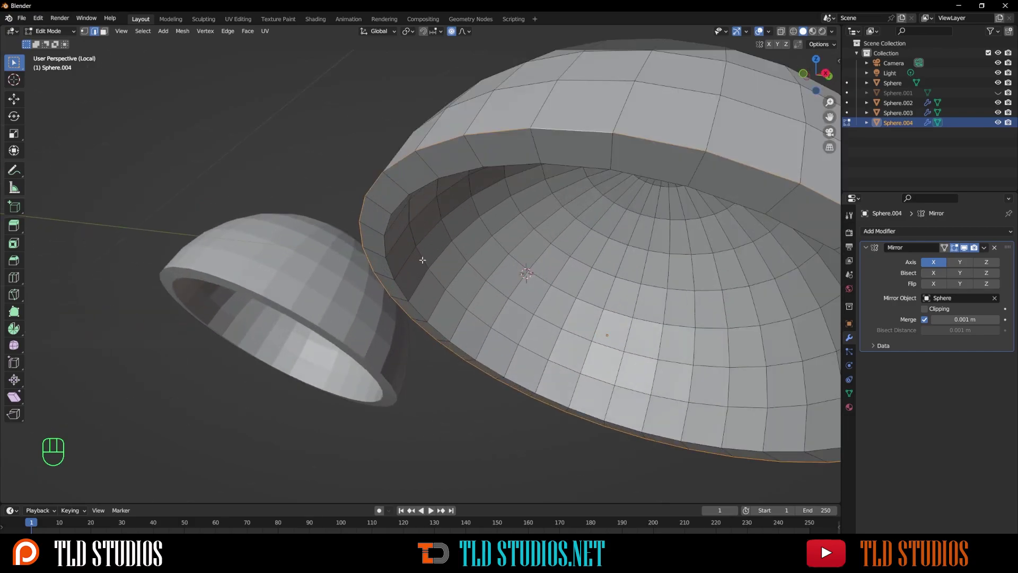
{"action": "left_click", "coordinate": [419, 310], "text": "alt+shift"}
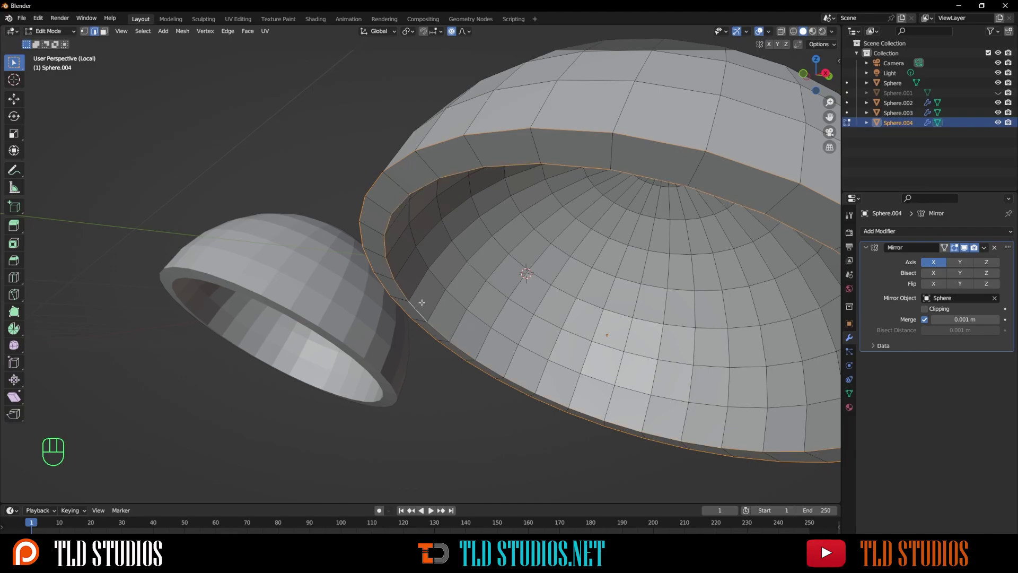
{"action": "key", "text": "ctrl+b"}
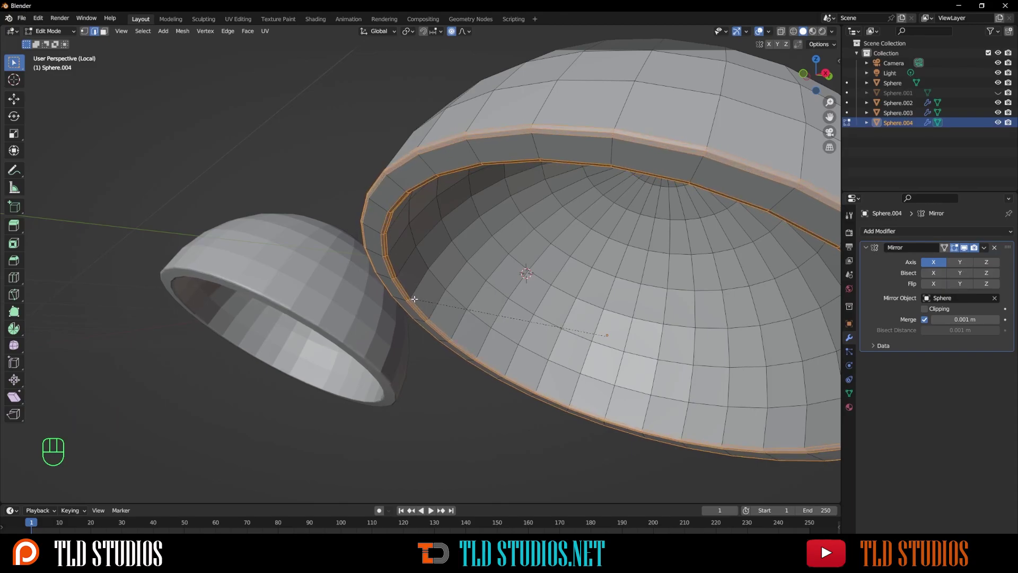
{"action": "left_click", "coordinate": [417, 299]}
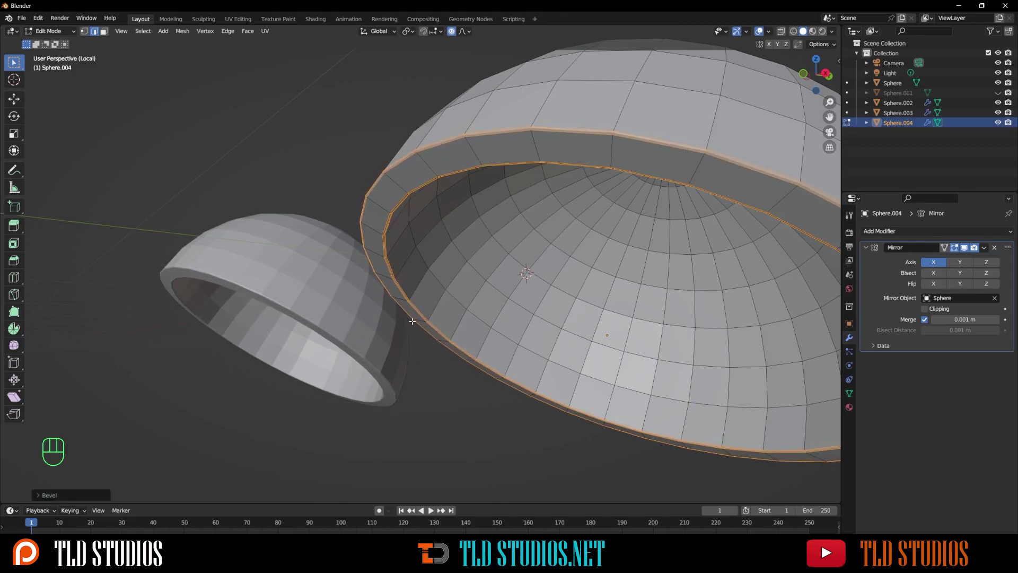
{"action": "scroll", "coordinate": [416, 321], "scroll_direction": "down", "scroll_amount": 6}
{"action": "middle_click_drag", "start_coordinate": [443, 322], "coordinate": [464, 326]}
{"action": "key", "text": "KP_Divide"}
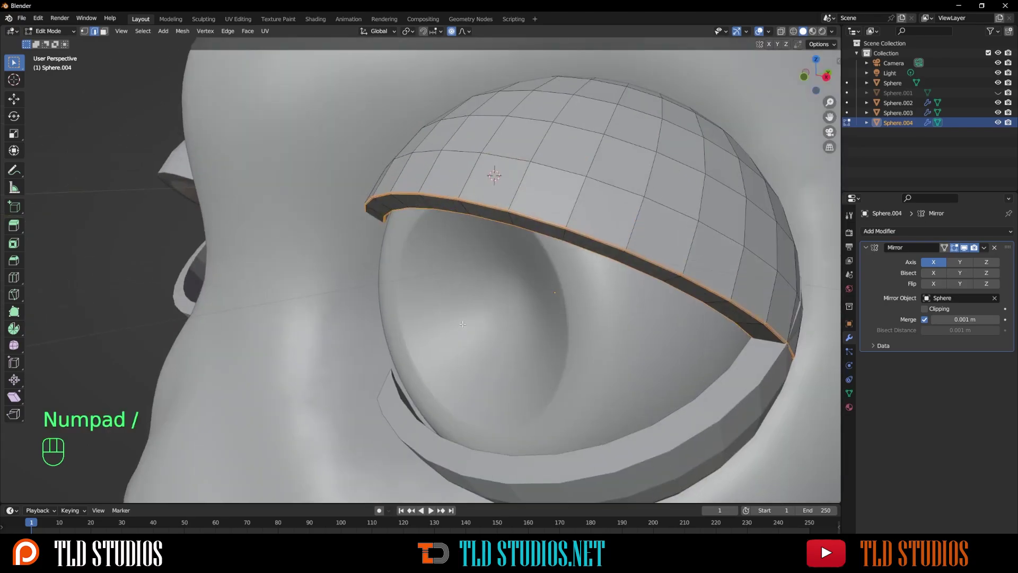
{"action": "key", "text": "Tab"}
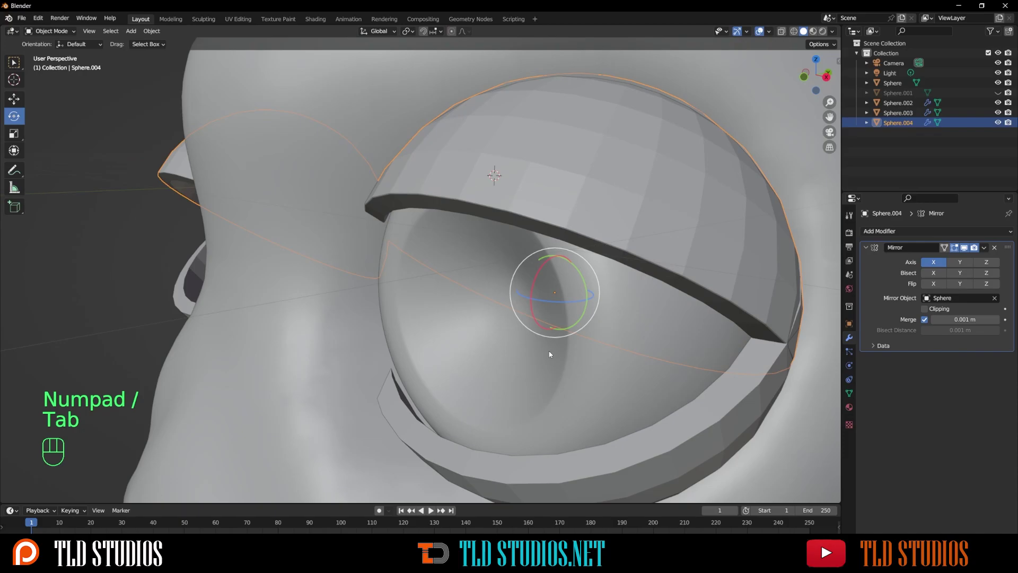
Step: Open the lower eyelid's mesh in Edit Mode and isolate it in local view
{"action": "left_click", "coordinate": [641, 447]}
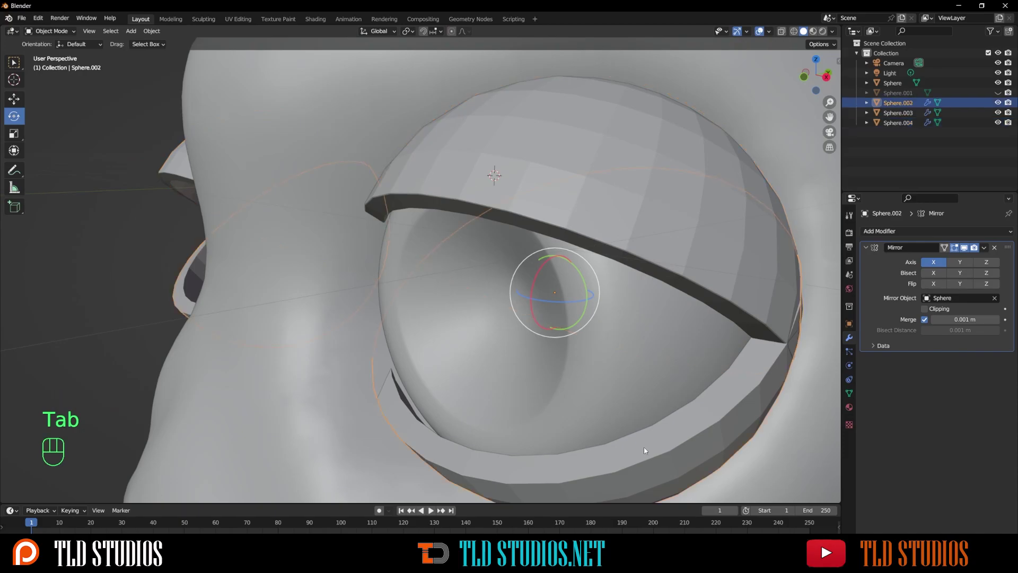
{"action": "key", "text": "Tab"}
{"action": "middle_click_drag", "start_coordinate": [641, 447], "coordinate": [628, 421]}
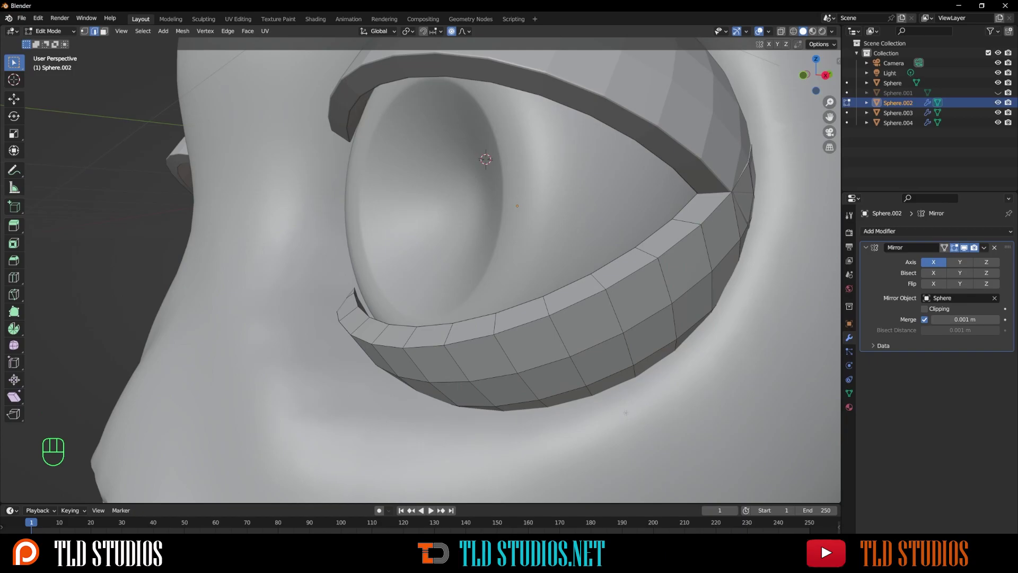
{"action": "key", "text": "KP_Divide"}
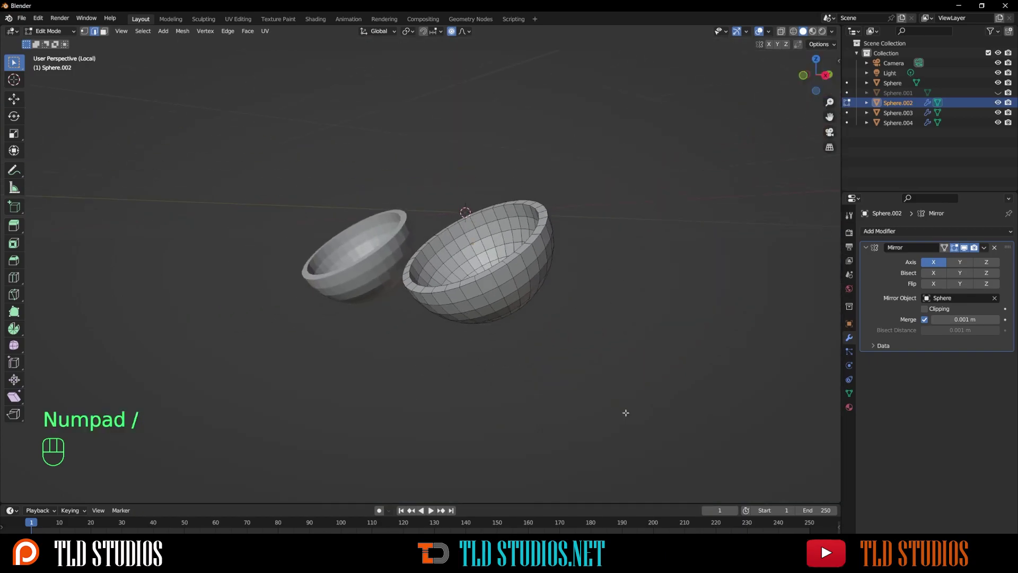
Step: Bevel the lower eyelid's inner and outer rim edge loops slightly, and leave Edit Mode and local view
{"action": "scroll", "coordinate": [547, 355], "scroll_direction": "up", "scroll_amount": 5}
{"action": "left_click", "coordinate": [505, 345], "text": "alt"}
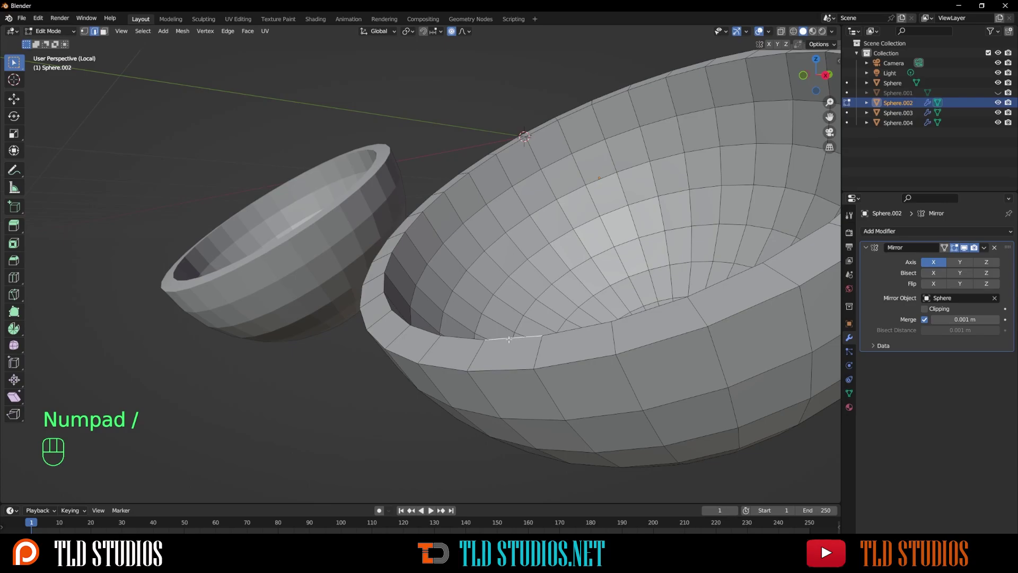
{"action": "left_click", "coordinate": [403, 354], "text": "alt+shift"}
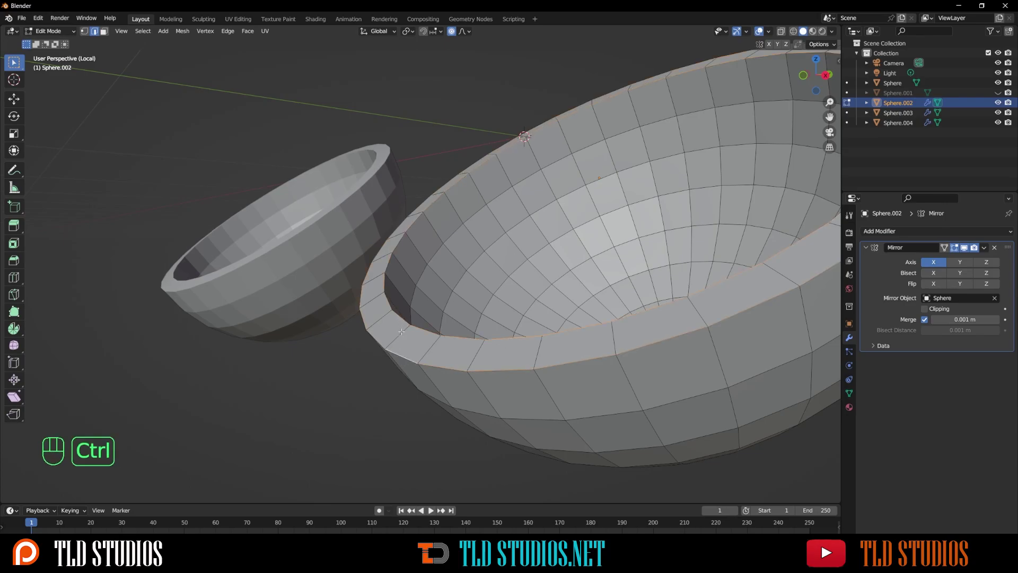
{"action": "key", "text": "ctrl+b"}
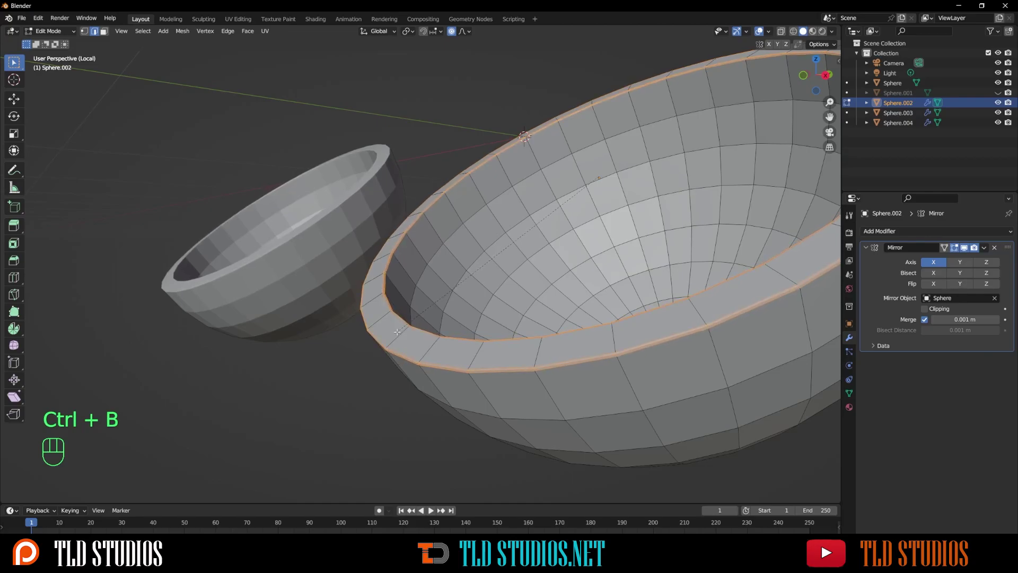
{"action": "left_click", "coordinate": [398, 332]}
{"action": "key", "text": "Tab"}
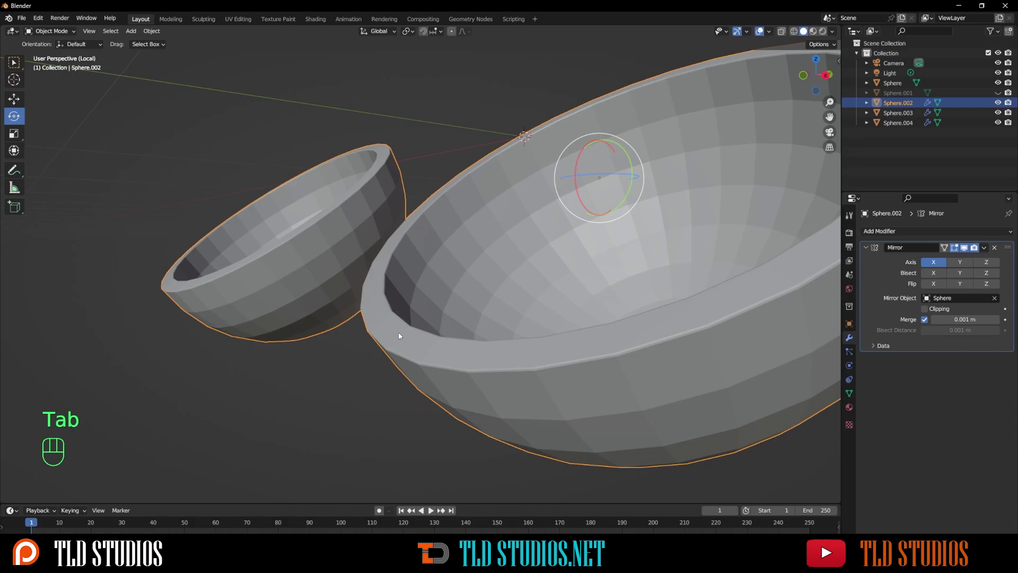
{"action": "key", "text": "KP_Divide"}
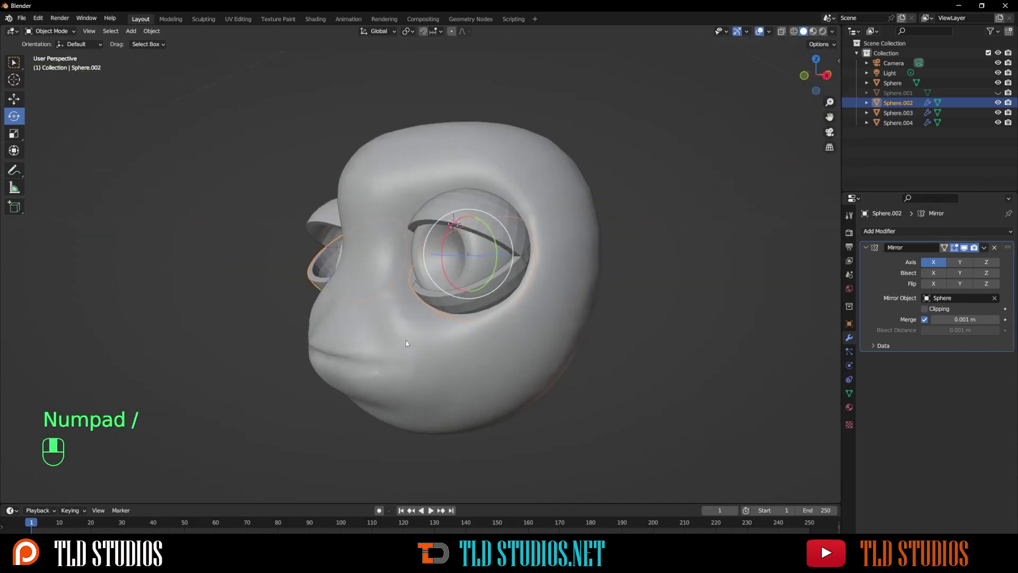
Step: Add a Subdivision Surface modifier to the lower eyelid, raise its viewport level by one, and apply the modifier
{"action": "scroll", "coordinate": [498, 340], "scroll_direction": "up", "scroll_amount": 3}
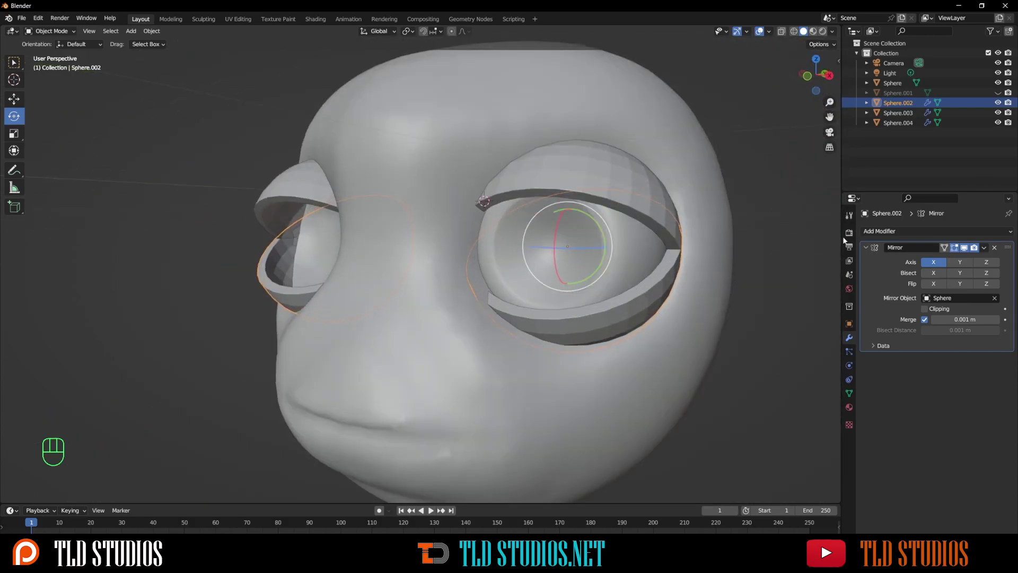
{"action": "left_click", "coordinate": [896, 231]}
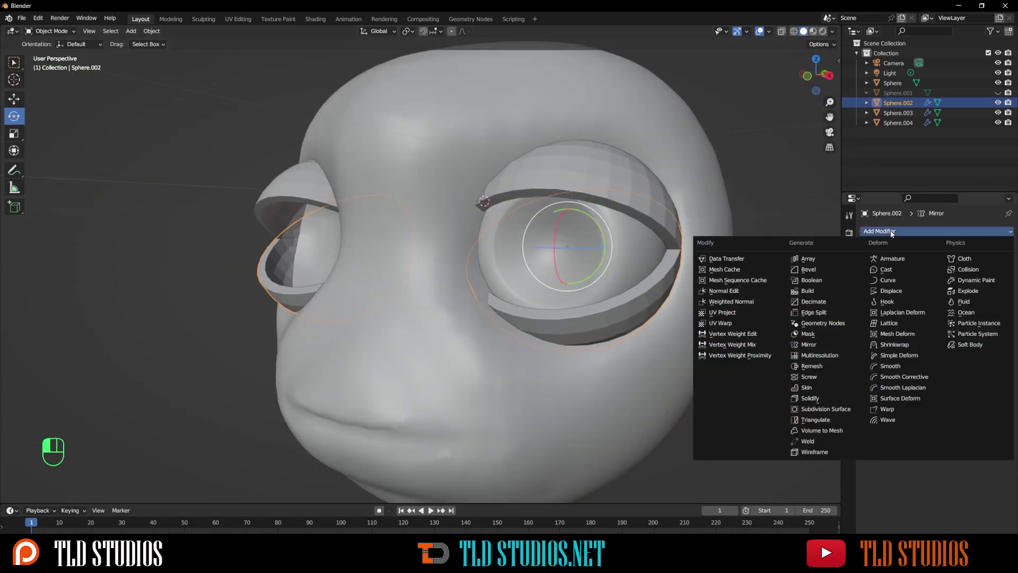
{"action": "left_click", "coordinate": [836, 408]}
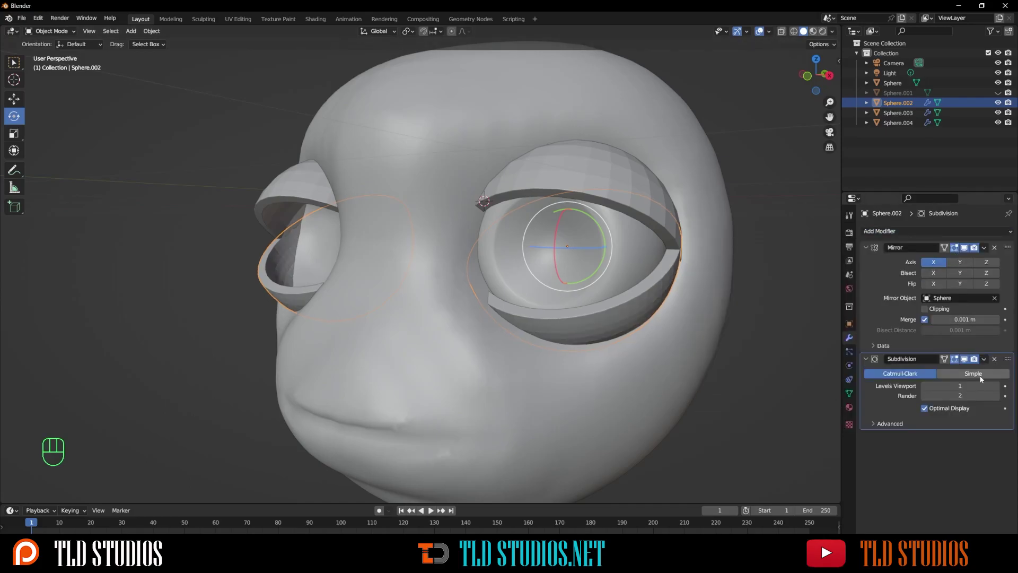
{"action": "left_click", "coordinate": [997, 386]}
{"action": "left_click", "coordinate": [984, 359]}
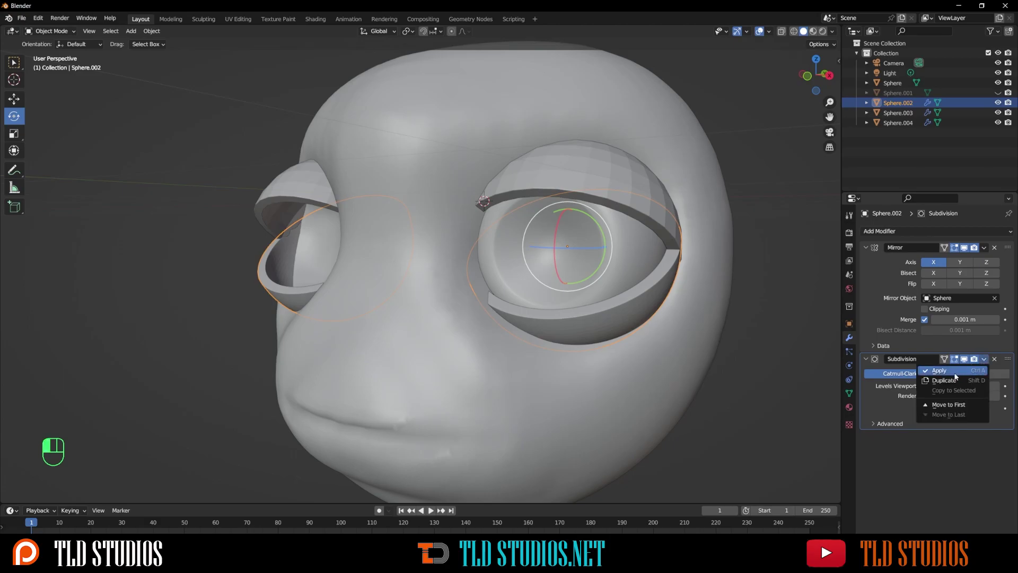
{"action": "left_click", "coordinate": [949, 371]}
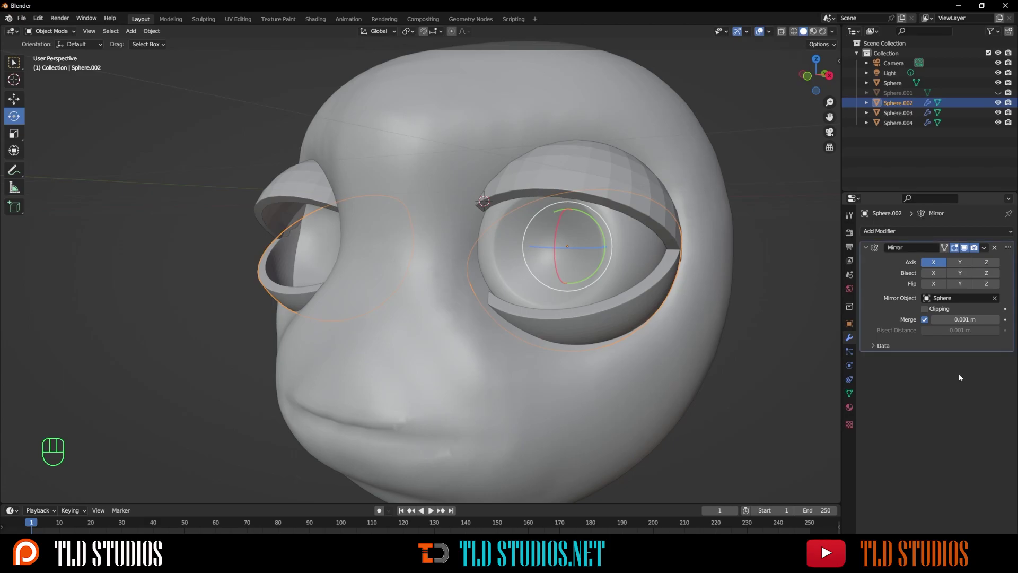
Step: Add a Subdivision Surface modifier with viewport level 2 to the upper eyelid, apply it, and deselect the eyelid
{"action": "left_click", "coordinate": [639, 192]}
{"action": "left_click", "coordinate": [895, 229]}
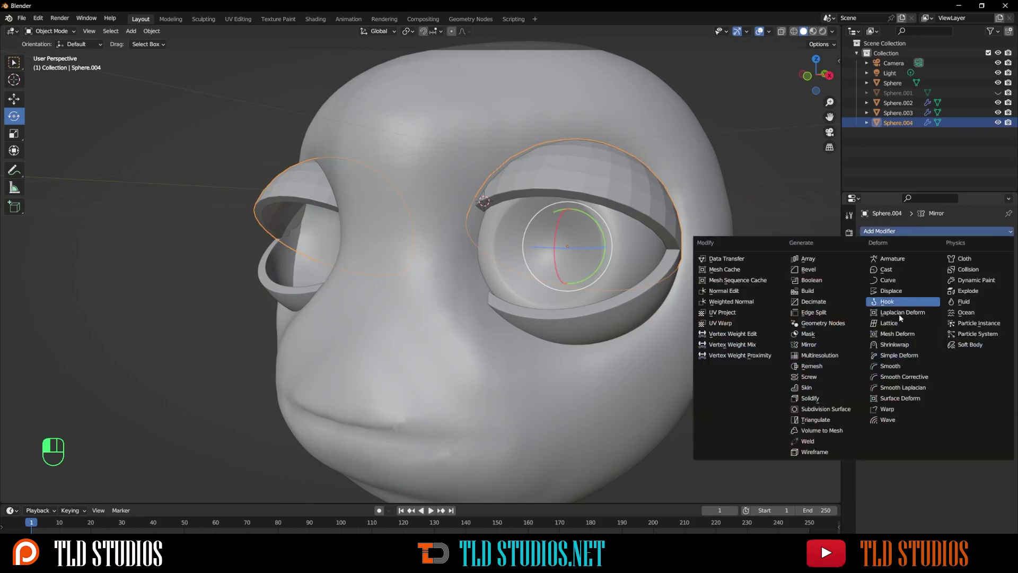
{"action": "left_click", "coordinate": [836, 409]}
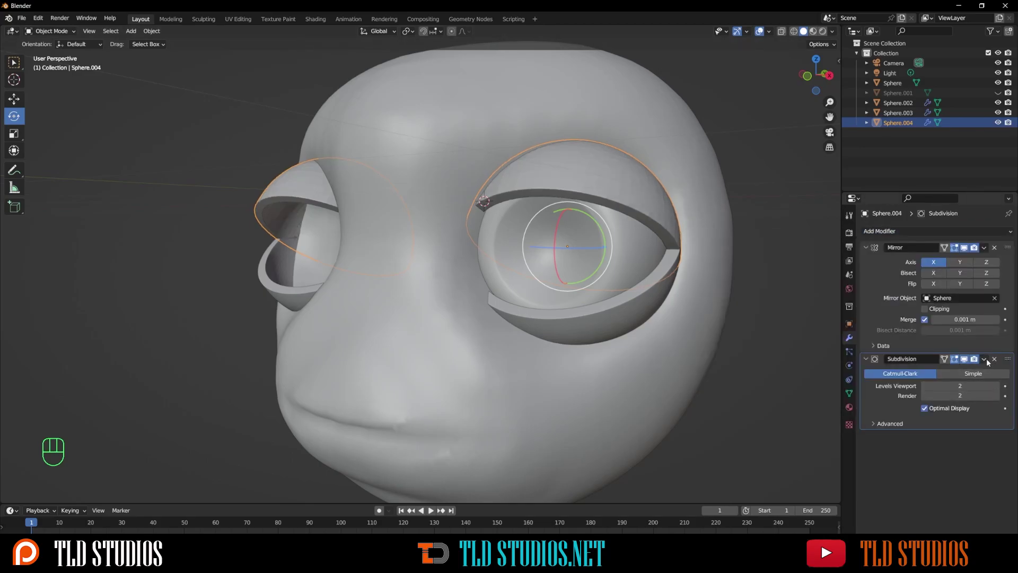
{"action": "left_click", "coordinate": [985, 359]}
{"action": "left_click", "coordinate": [958, 370]}
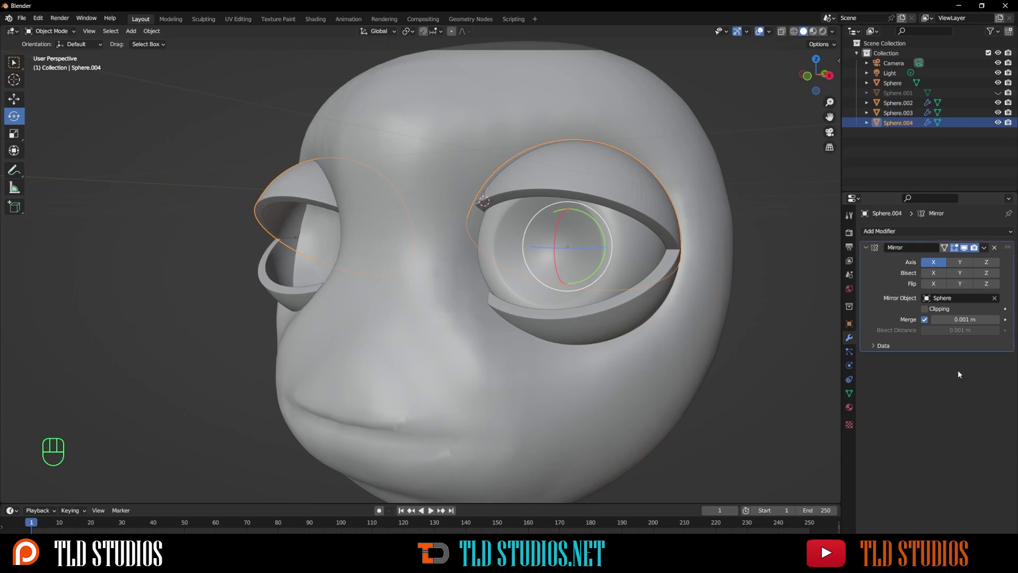
{"action": "scroll", "coordinate": [740, 309], "scroll_direction": "down", "scroll_amount": 2}
{"action": "left_click", "coordinate": [732, 305]}
{"action": "scroll", "coordinate": [714, 297], "scroll_direction": "down", "scroll_amount": 4}
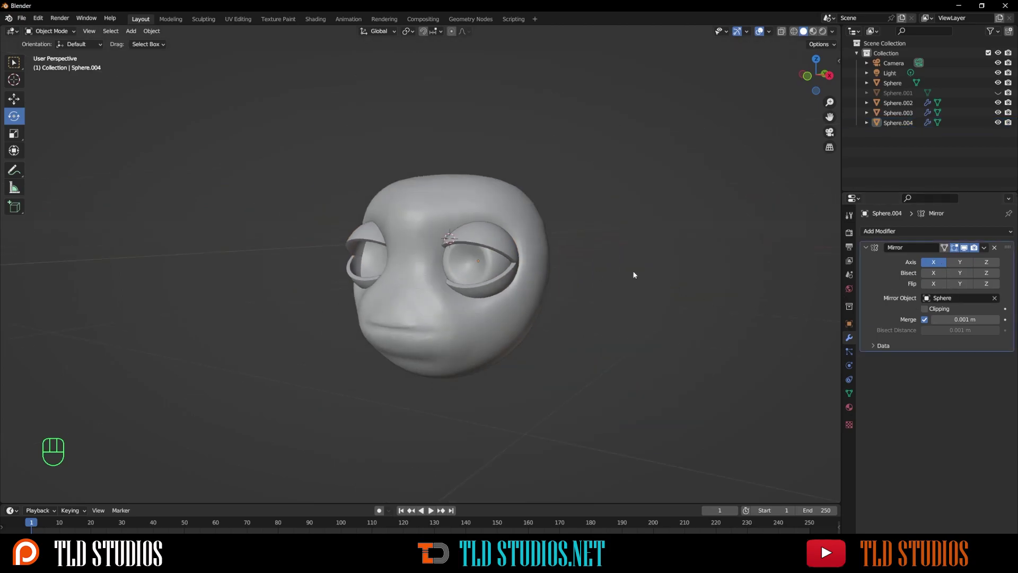
{"action": "middle_click_drag", "start_coordinate": [635, 271], "coordinate": [608, 271]}
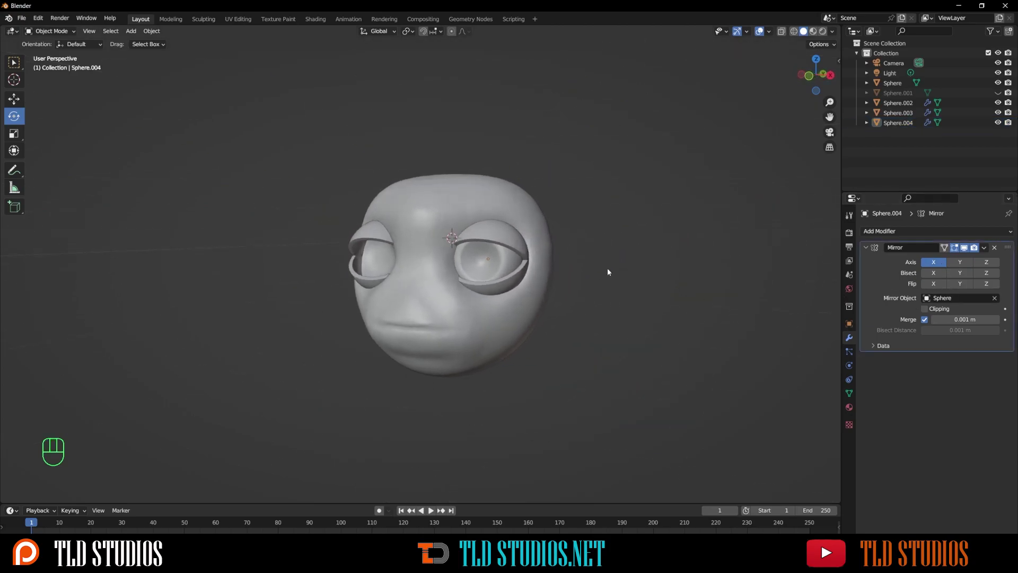
Step: Open the eyeball's mesh in Edit Mode and turn off its Subdivision modifier's viewport display
{"action": "left_click", "coordinate": [503, 260]}
{"action": "key", "text": "Tab"}
{"action": "scroll", "coordinate": [560, 266], "scroll_direction": "up", "scroll_amount": 6}
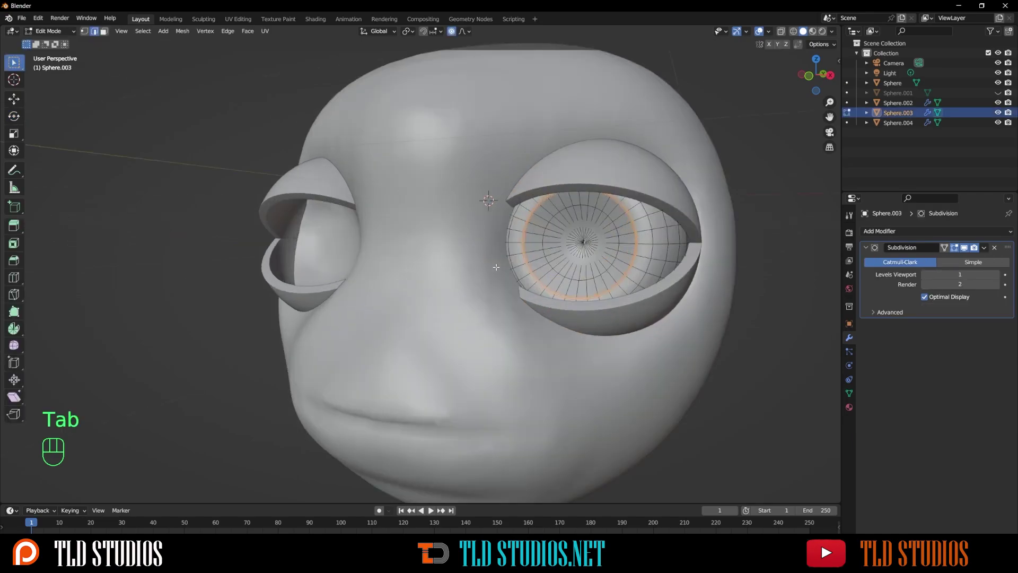
{"action": "middle_click_drag", "start_coordinate": [560, 267], "coordinate": [540, 277], "text": "shift"}
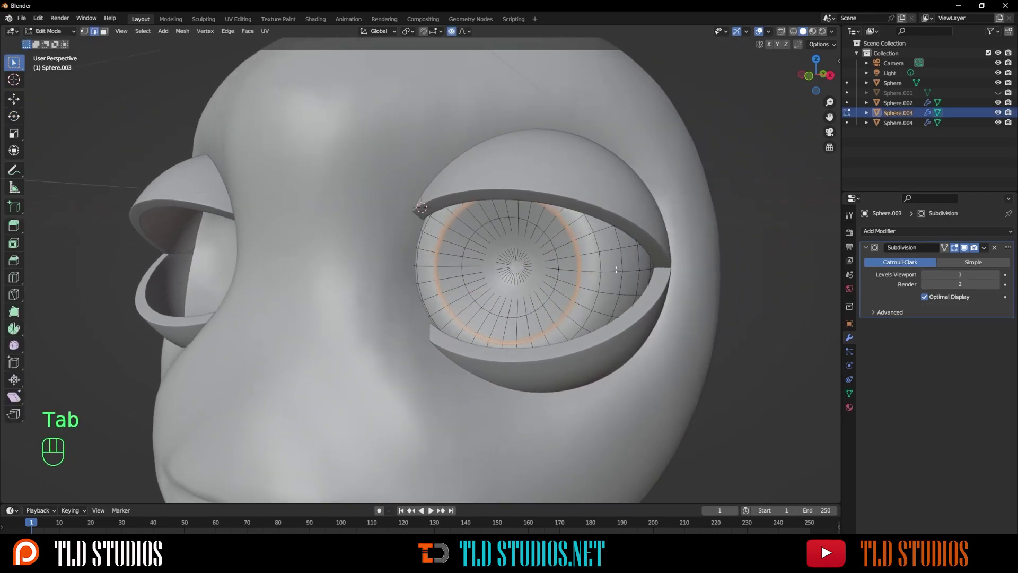
{"action": "left_click", "coordinate": [963, 248]}
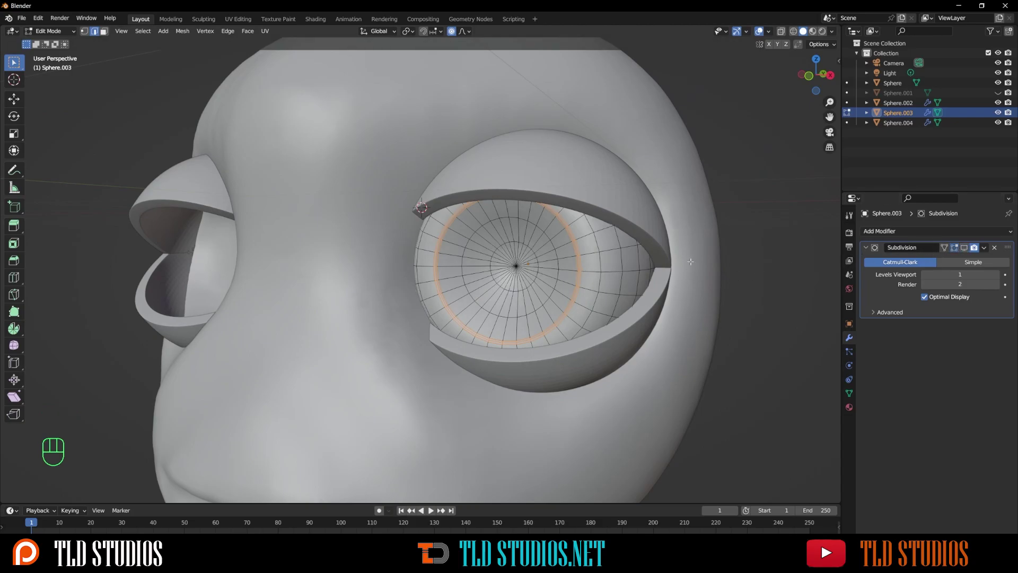
Step: Add a loop cut inside the eyeball's iris and slide it right up against the innermost ring around the centre
{"action": "scroll", "coordinate": [558, 278], "scroll_direction": "up", "scroll_amount": 2}
{"action": "scroll", "coordinate": [537, 300], "scroll_direction": "up", "scroll_amount": 2}
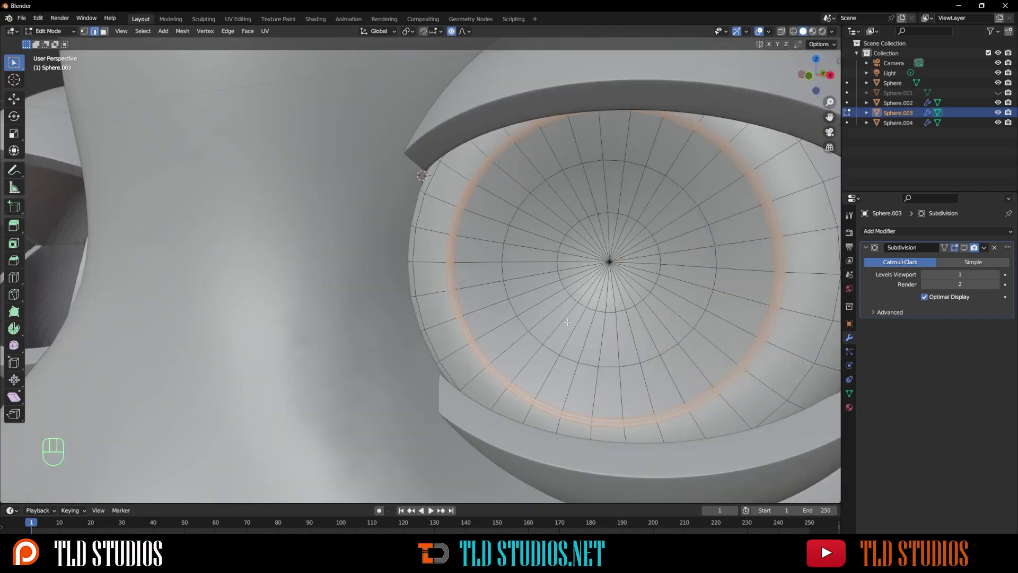
{"action": "key", "text": "ctrl"}
{"action": "key", "text": "ctrl+r"}
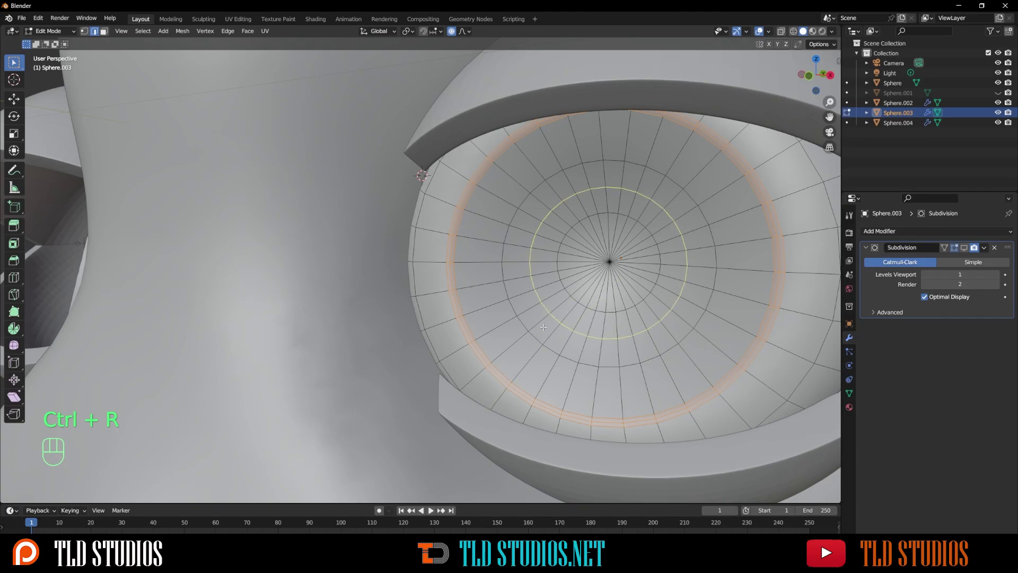
{"action": "left_click", "coordinate": [560, 320]}
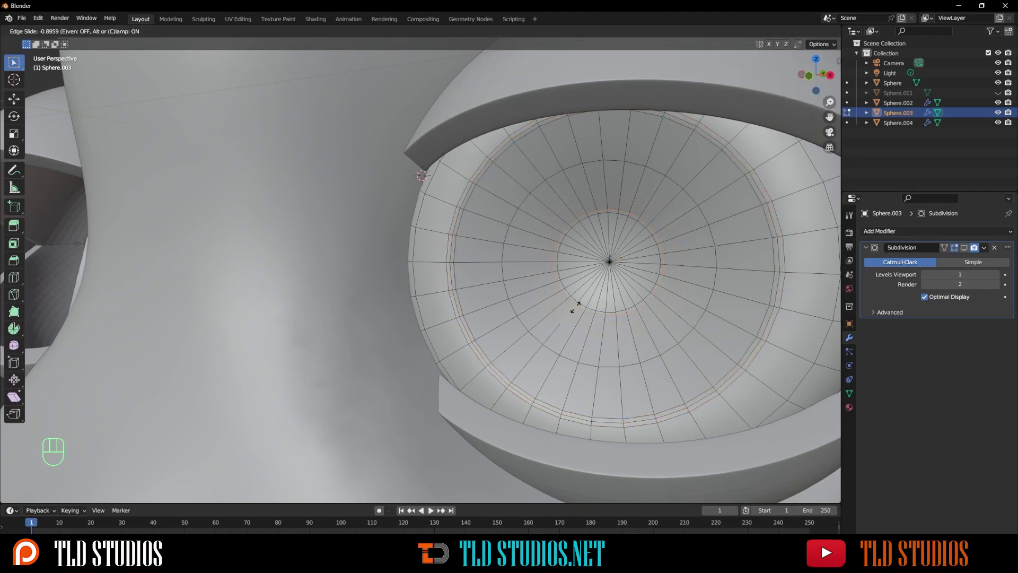
{"action": "left_click", "coordinate": [575, 307]}
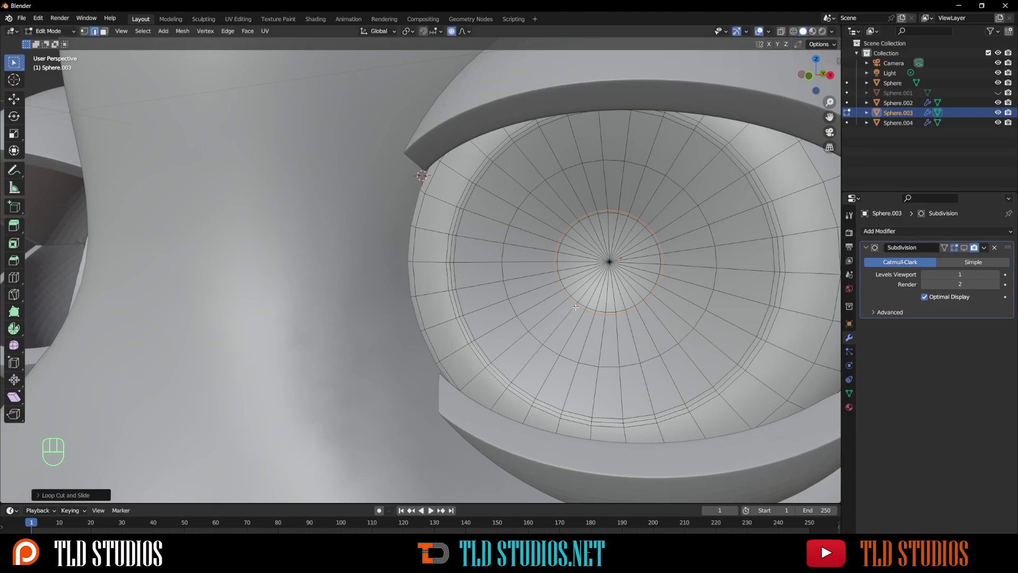
Step: Add a second loop cut close around the first one in the iris, and leave Edit Mode
{"action": "key", "text": "ctrl"}
{"action": "key", "text": "ctrl+r"}
{"action": "left_click", "coordinate": [572, 307]}
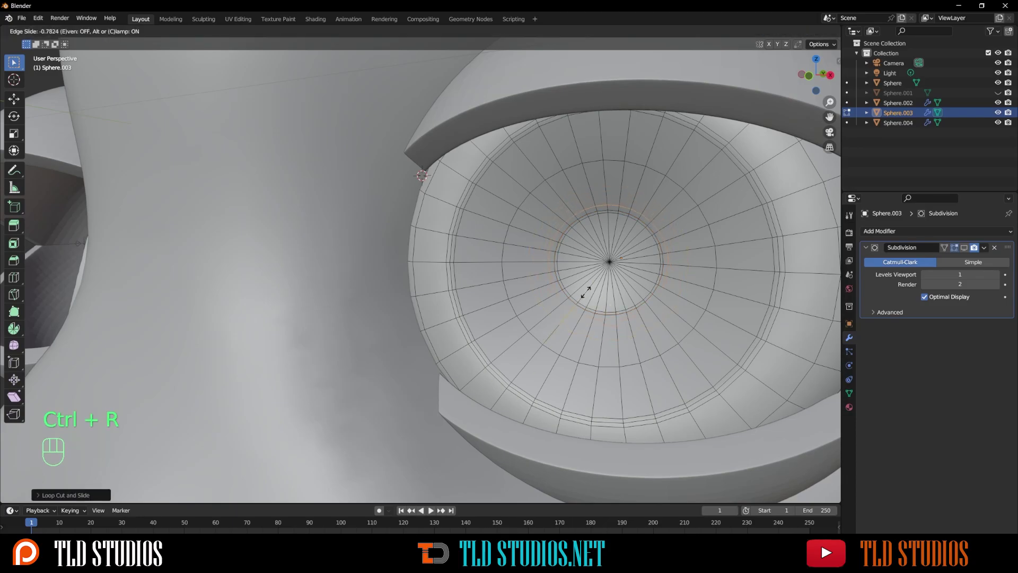
{"action": "left_click", "coordinate": [589, 291]}
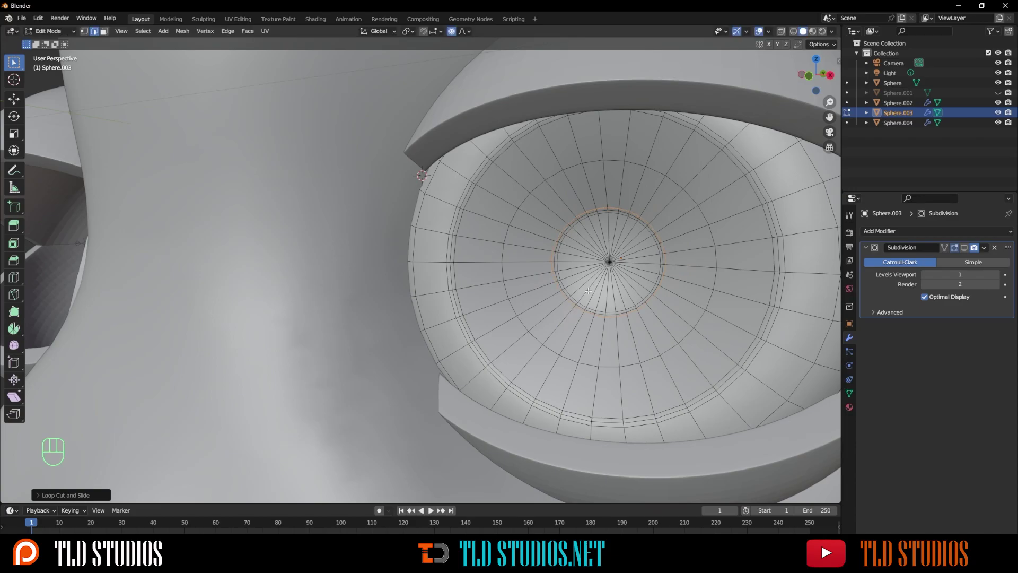
{"action": "key", "text": "Tab"}
{"action": "scroll", "coordinate": [587, 287], "scroll_direction": "down", "scroll_amount": 8}
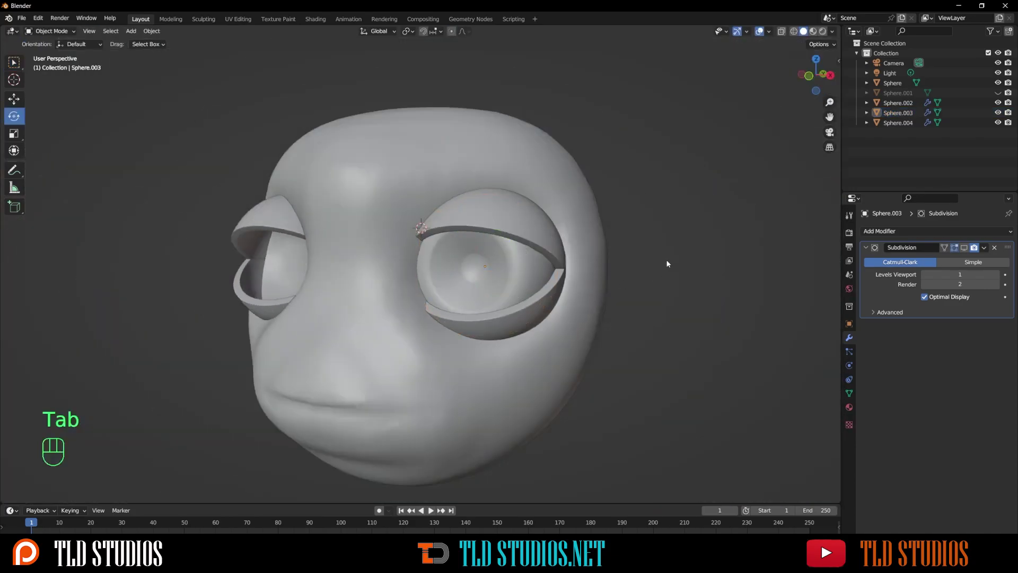
Step: Add a Mirror modifier to the eyeball on the X axis with the head, Sphere, as mirror object, and deselect the eyeball
{"action": "left_click", "coordinate": [537, 271]}
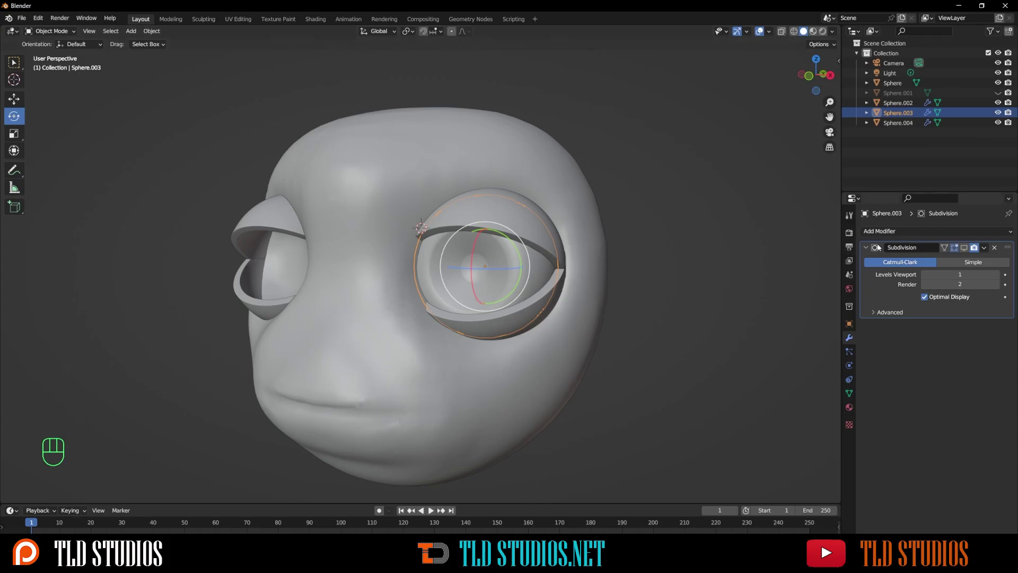
{"action": "left_click", "coordinate": [889, 231]}
{"action": "left_click", "coordinate": [822, 343]}
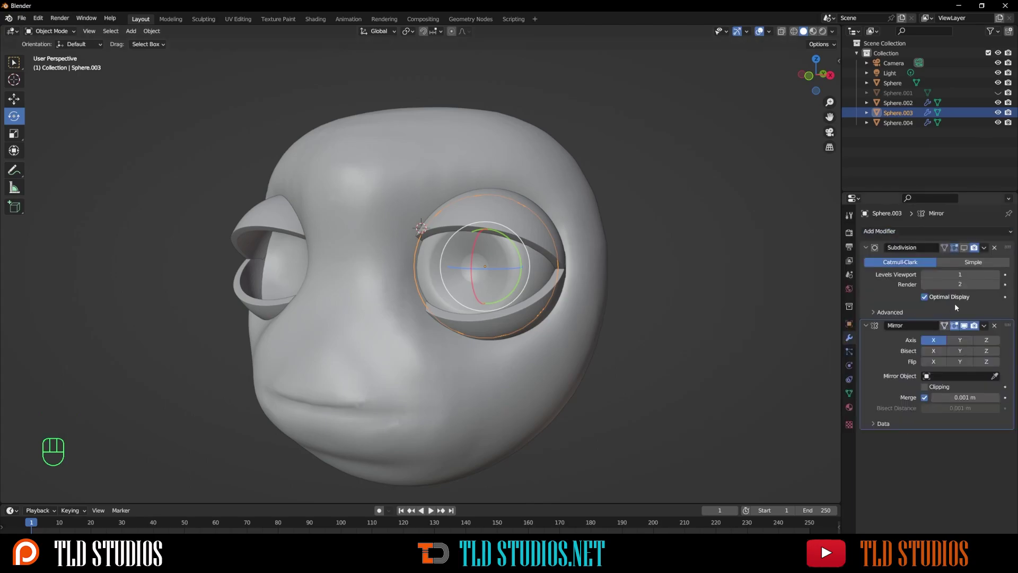
{"action": "left_click", "coordinate": [994, 376]}
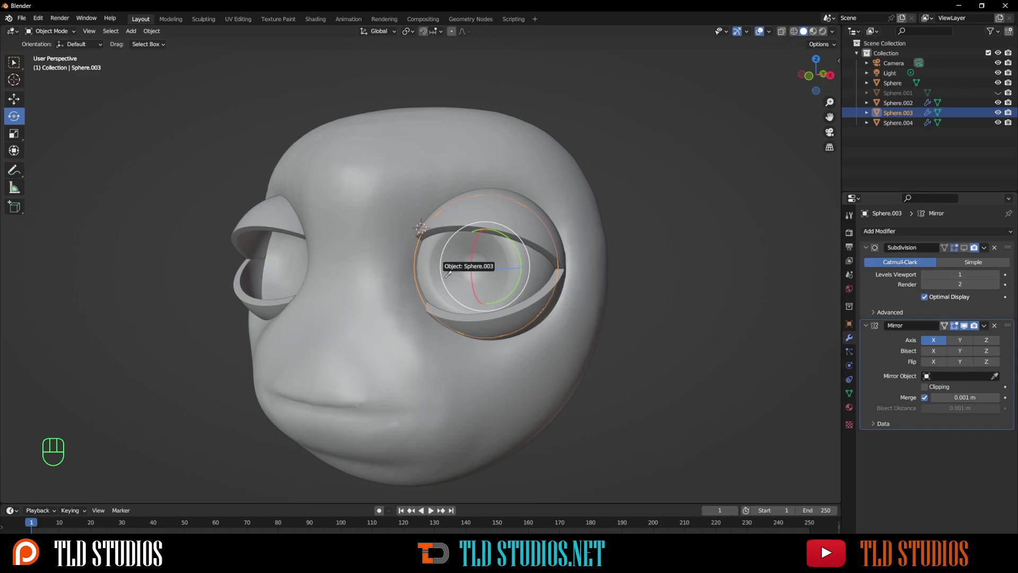
{"action": "left_click", "coordinate": [377, 198]}
{"action": "left_click", "coordinate": [546, 111]}
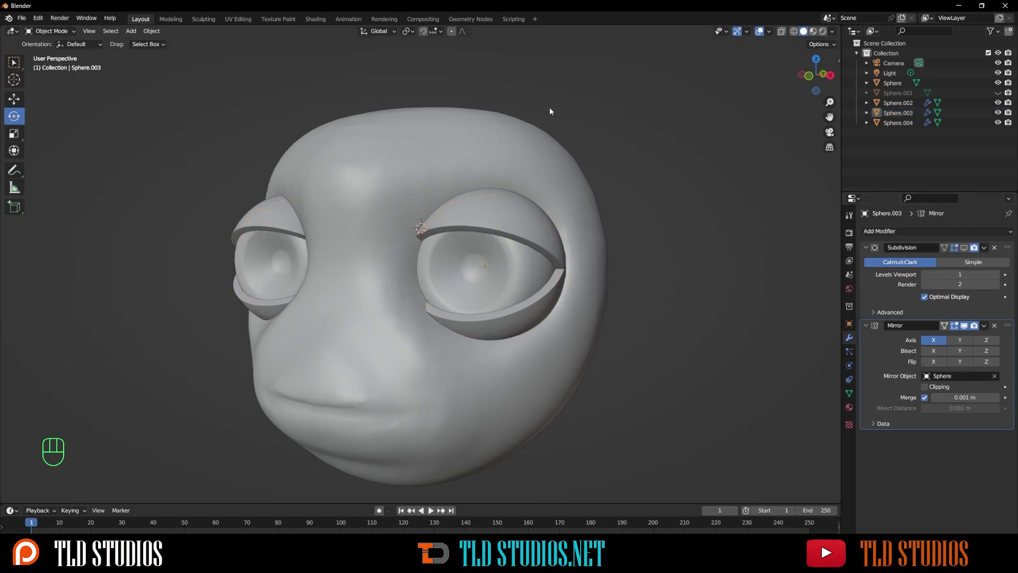
Step: Select the head mesh and switch it to Sculpt Mode
{"action": "scroll", "coordinate": [545, 111], "scroll_direction": "down", "scroll_amount": 5}
{"action": "middle_click_drag", "start_coordinate": [463, 186], "coordinate": [486, 181]}
{"action": "mouse_move", "coordinate": [468, 220]}
{"action": "middle_mouse_down"}
{"action": "mouse_move", "coordinate": [477, 225]}
{"action": "mouse_move", "coordinate": [468, 233]}
{"action": "middle_mouse_up"}
{"action": "scroll", "coordinate": [475, 256], "scroll_direction": "up", "scroll_amount": 2}
{"action": "left_click", "coordinate": [433, 265]}
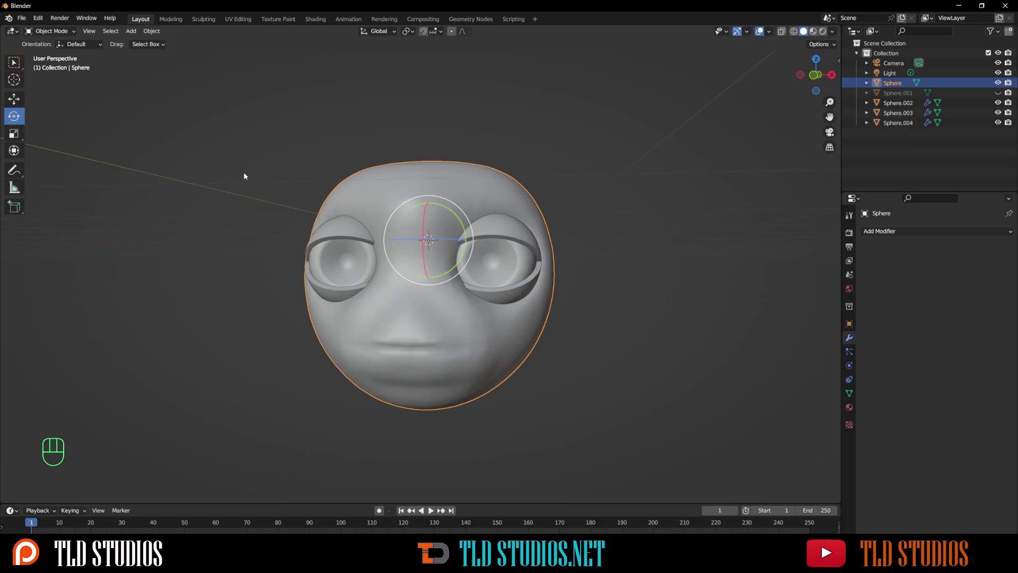
{"action": "left_click", "coordinate": [51, 31]}
{"action": "left_click", "coordinate": [59, 65]}
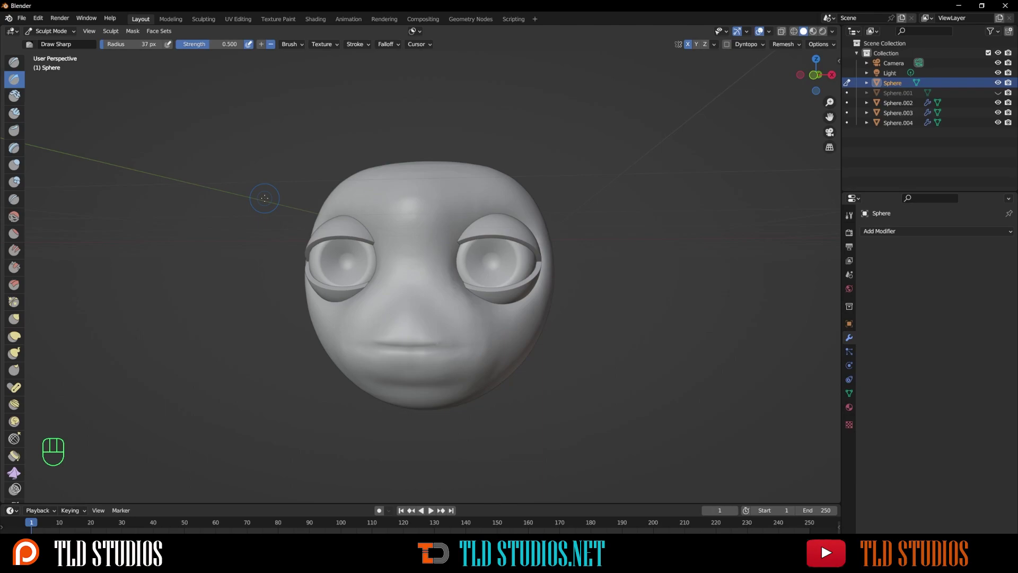
Step: Use the Grab brush at a 211 px radius to narrow the nose bridge between the eyes
{"action": "left_click_drag", "start_coordinate": [532, 320], "coordinate": [532, 296], "text": "ctrl+alt"}
{"action": "key", "text": "g"}
{"action": "key", "text": "f"}
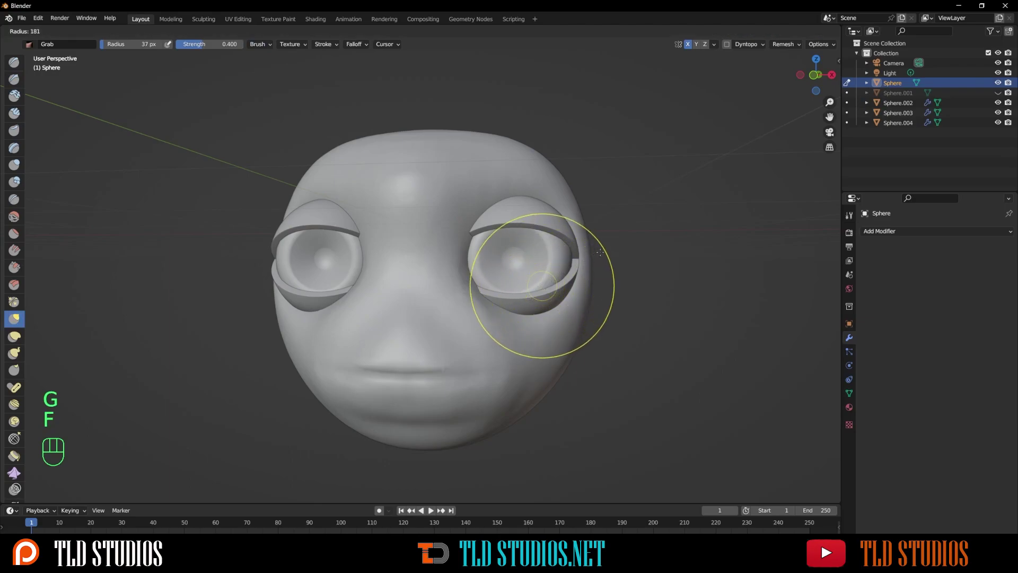
{"action": "left_click", "coordinate": [609, 241]}
{"action": "mouse_move", "coordinate": [492, 281]}
{"action": "left_mouse_down", "text": "ctrl+alt"}
{"action": "mouse_move", "coordinate": [489, 269]}
{"action": "mouse_move", "coordinate": [469, 279]}
{"action": "mouse_move", "coordinate": [464, 244]}
{"action": "mouse_move", "coordinate": [470, 281]}
{"action": "mouse_move", "coordinate": [445, 237]}
{"action": "mouse_move", "coordinate": [465, 265]}
{"action": "mouse_move", "coordinate": [461, 286]}
{"action": "left_mouse_up", "text": "ctrl+alt"}
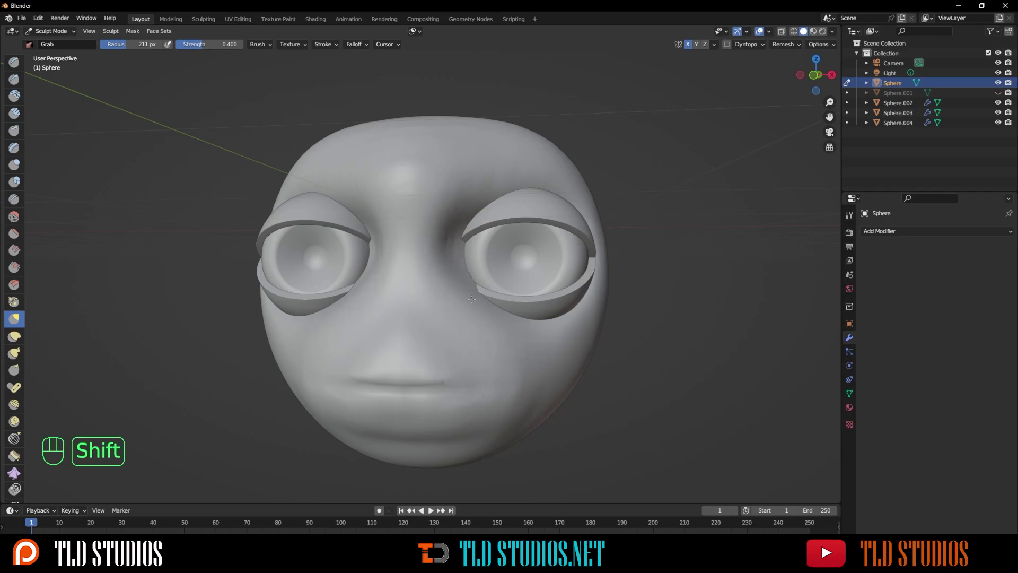
{"action": "mouse_move", "coordinate": [491, 317]}
{"action": "left_mouse_down", "text": "shift"}
{"action": "mouse_move", "coordinate": [487, 277]}
{"action": "mouse_move", "coordinate": [453, 324]}
{"action": "mouse_move", "coordinate": [290, 267]}
{"action": "left_mouse_up", "text": "shift"}
{"action": "key", "text": "shift+z"}
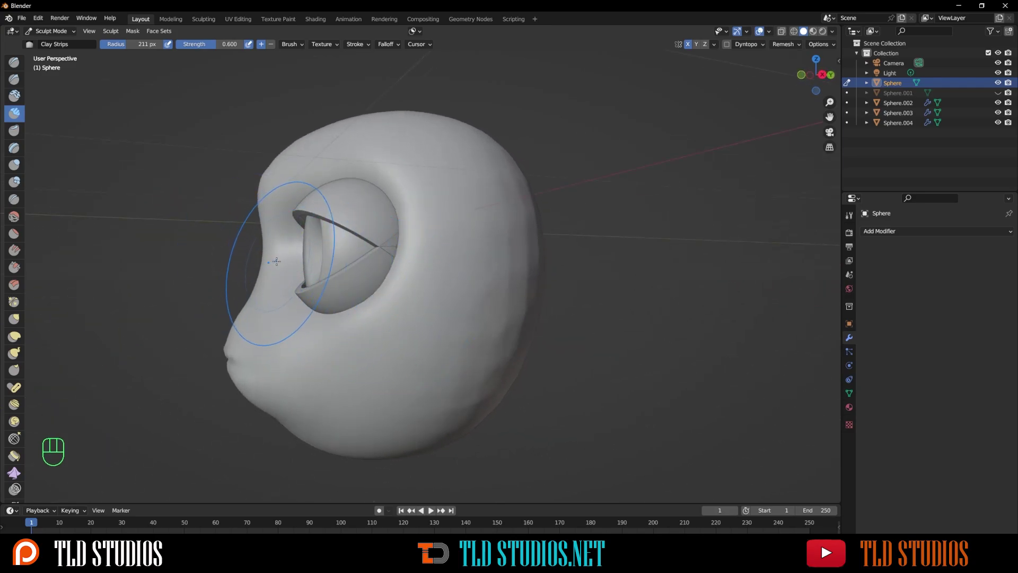
{"action": "key", "text": "f"}
{"action": "left_click", "coordinate": [270, 267]}
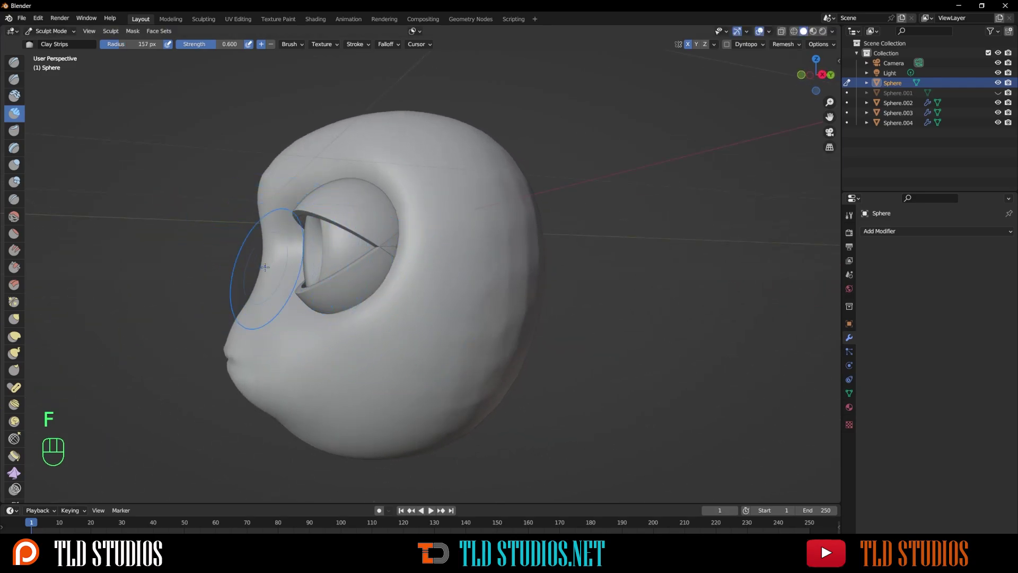
Step: Reshape the head's side profile, mouth and underside with the Grab brush, enlarging its radius to 348 px
{"action": "key", "text": "g"}
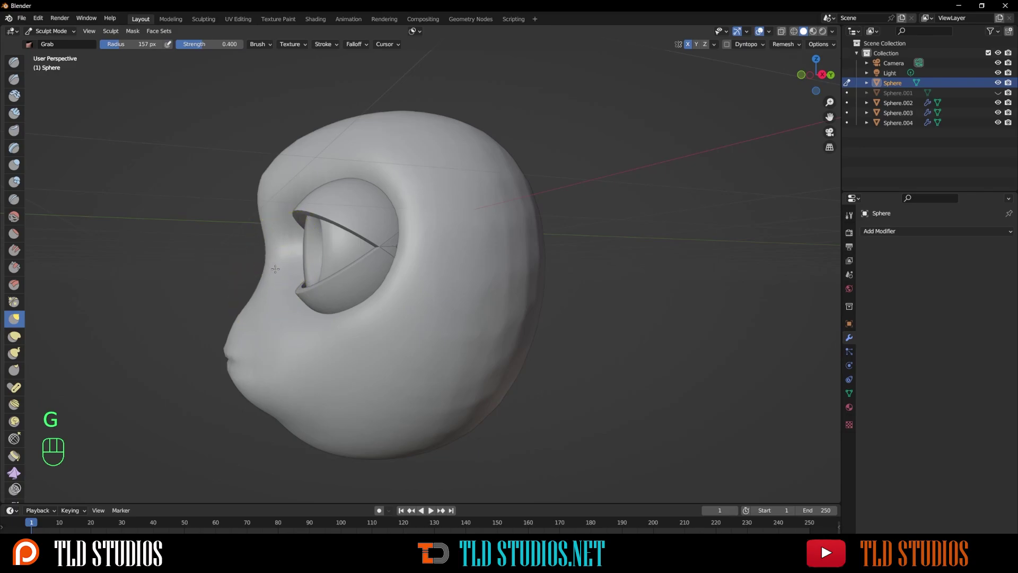
{"action": "mouse_move", "coordinate": [409, 307]}
{"action": "left_mouse_down", "text": "alt"}
{"action": "mouse_move", "coordinate": [573, 313]}
{"action": "mouse_move", "coordinate": [429, 303]}
{"action": "left_mouse_up", "text": "alt"}
{"action": "key", "text": "f"}
{"action": "left_click", "coordinate": [521, 263]}
{"action": "middle_click_drag", "start_coordinate": [411, 312], "coordinate": [386, 316], "text": "alt"}
{"action": "left_click_drag", "start_coordinate": [237, 349], "coordinate": [246, 330]}
{"action": "left_click_drag", "start_coordinate": [341, 454], "coordinate": [409, 428], "text": "alt"}
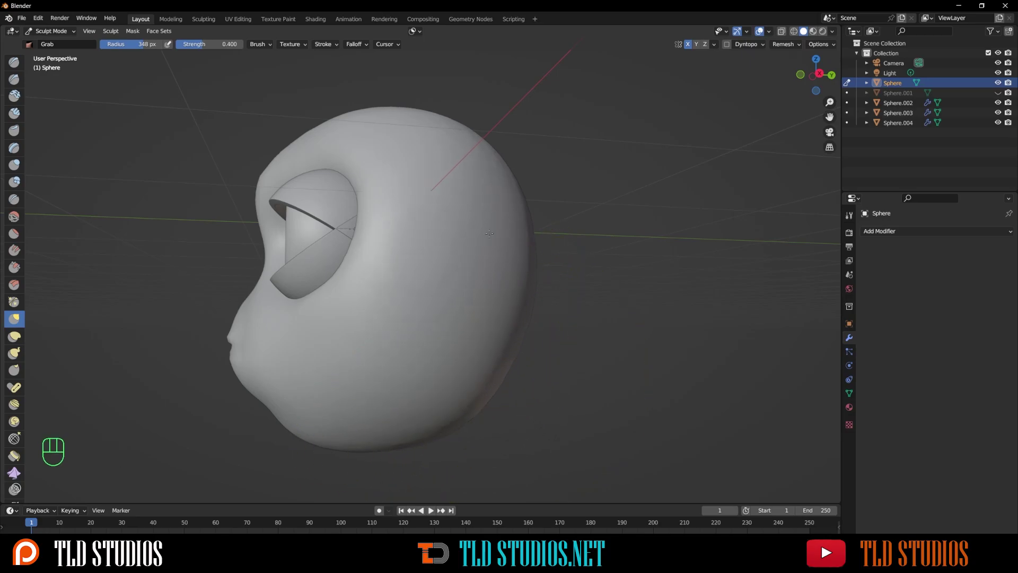
Step: Smooth the crown and back of the head, and turn to the front of the face
{"action": "left_click_drag", "start_coordinate": [512, 220], "coordinate": [472, 293], "text": "alt"}
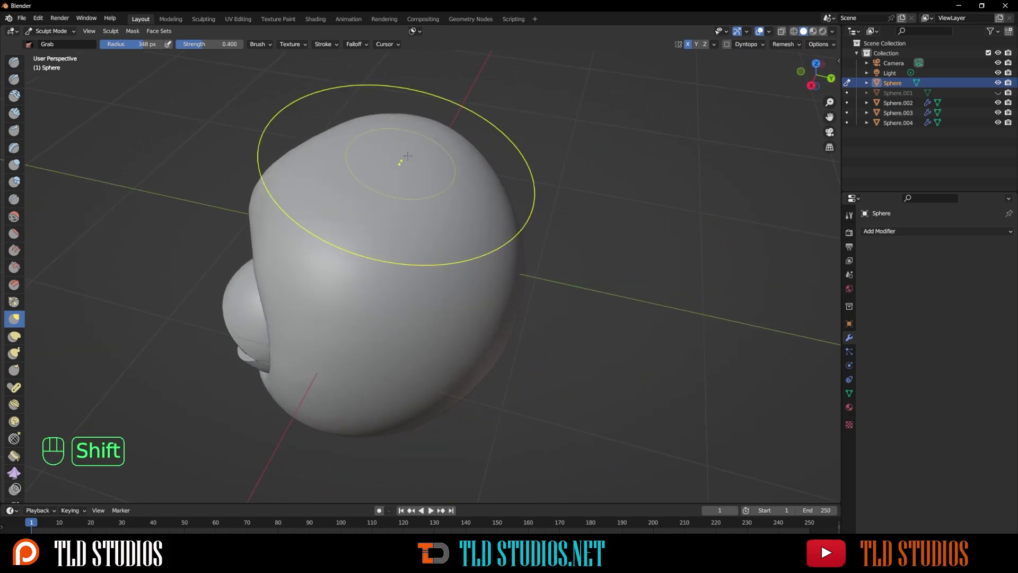
{"action": "left_click_drag", "start_coordinate": [404, 141], "coordinate": [437, 320], "text": "alt"}
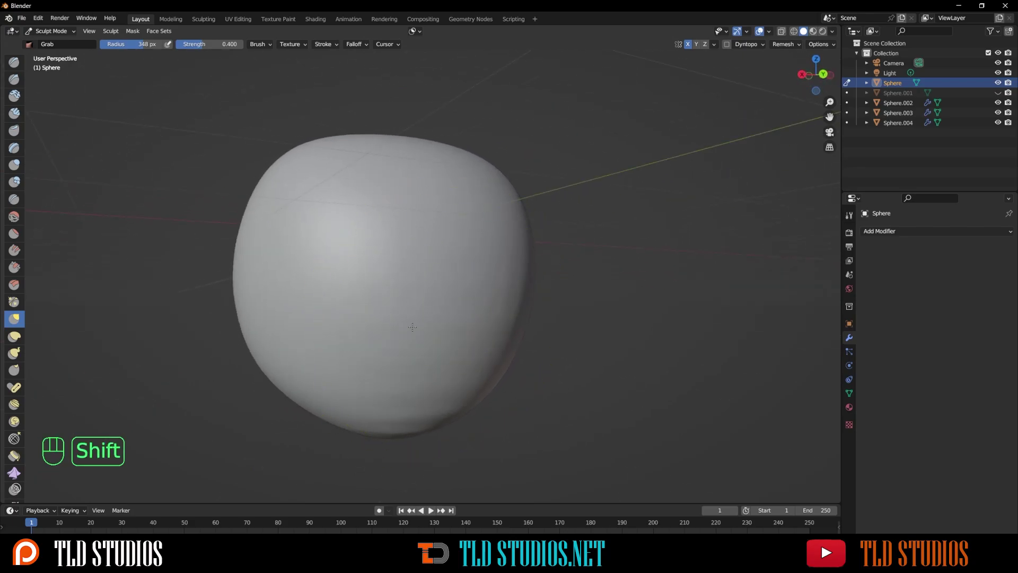
{"action": "left_click_drag", "start_coordinate": [422, 287], "coordinate": [629, 287], "text": "alt"}
{"action": "mouse_move", "coordinate": [625, 344]}
{"action": "left_mouse_down", "text": "ctrl+alt"}
{"action": "mouse_move", "coordinate": [602, 341]}
{"action": "mouse_move", "coordinate": [535, 366]}
{"action": "left_mouse_up", "text": "ctrl+alt"}
Step: Pull the lower jaw corners outward symmetrically with the Grab brush at a 238 px radius
{"action": "key", "text": "f"}
{"action": "left_click", "coordinate": [536, 373]}
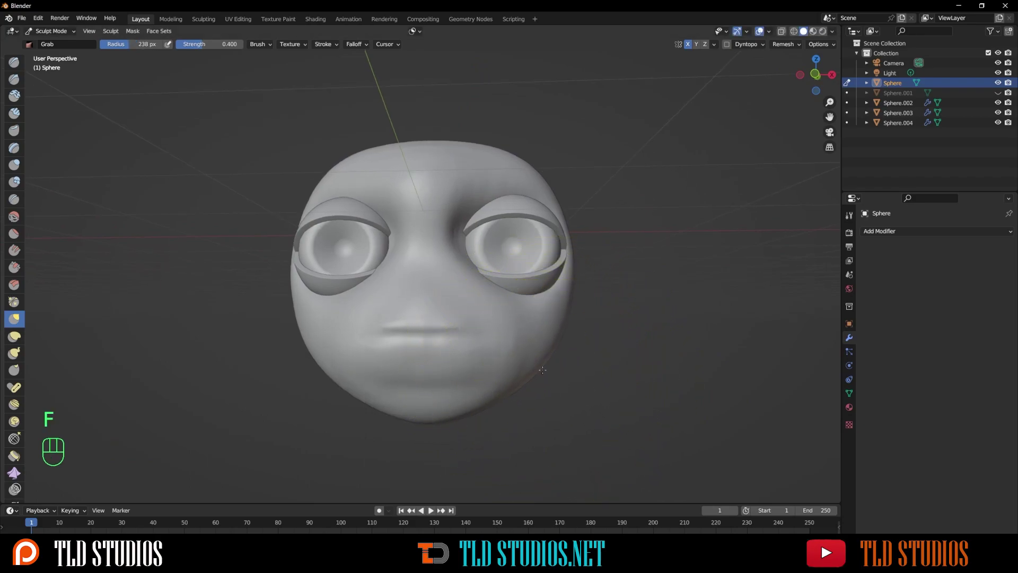
{"action": "left_click_drag", "start_coordinate": [542, 371], "coordinate": [561, 367]}
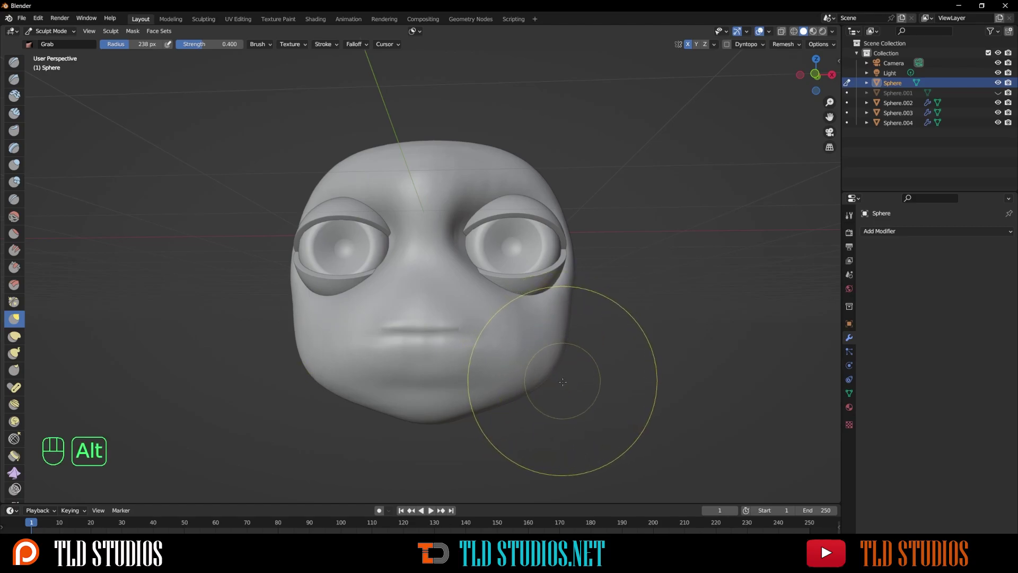
{"action": "mouse_move", "coordinate": [552, 371]}
{"action": "left_mouse_down", "text": "alt"}
{"action": "mouse_move", "coordinate": [588, 388]}
{"action": "mouse_move", "coordinate": [530, 366]}
{"action": "mouse_move", "coordinate": [523, 376]}
{"action": "left_mouse_up", "text": "alt"}
Step: Reduce the Grab brush radius to 124 px, check the head's wireframe, and adjust the cheeks just below the eyes
{"action": "key", "text": "f"}
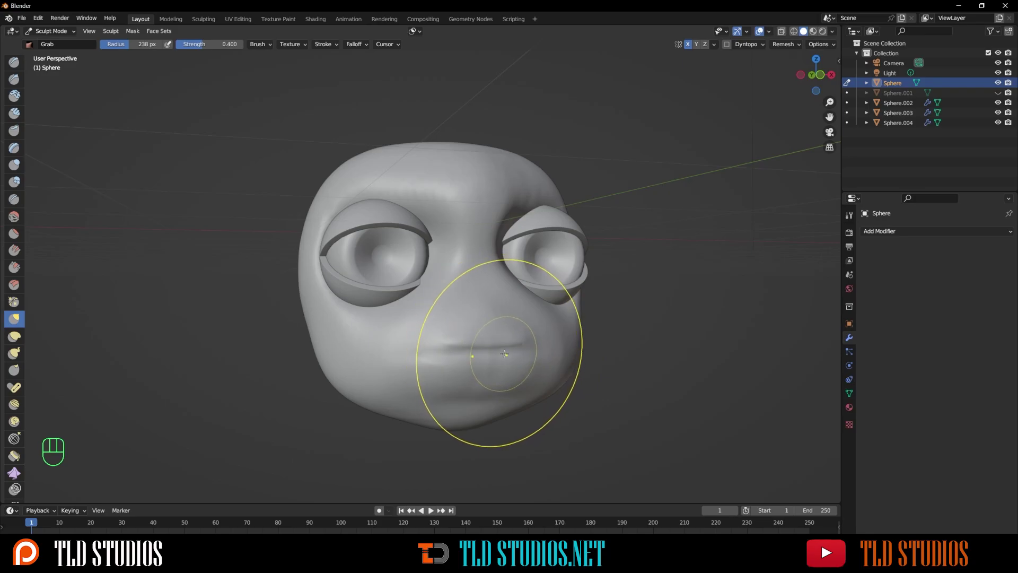
{"action": "left_click", "coordinate": [461, 353]}
{"action": "key", "text": "shift+q"}
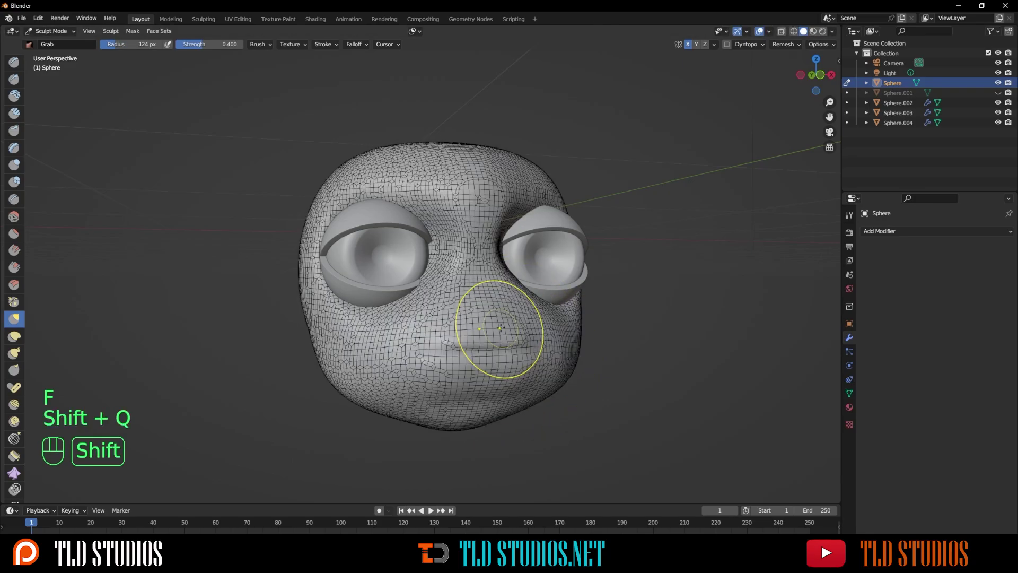
{"action": "key", "text": "shift+q"}
{"action": "left_click_drag", "start_coordinate": [527, 337], "coordinate": [409, 329], "text": "alt"}
{"action": "left_click_drag", "start_coordinate": [349, 319], "coordinate": [349, 315]}
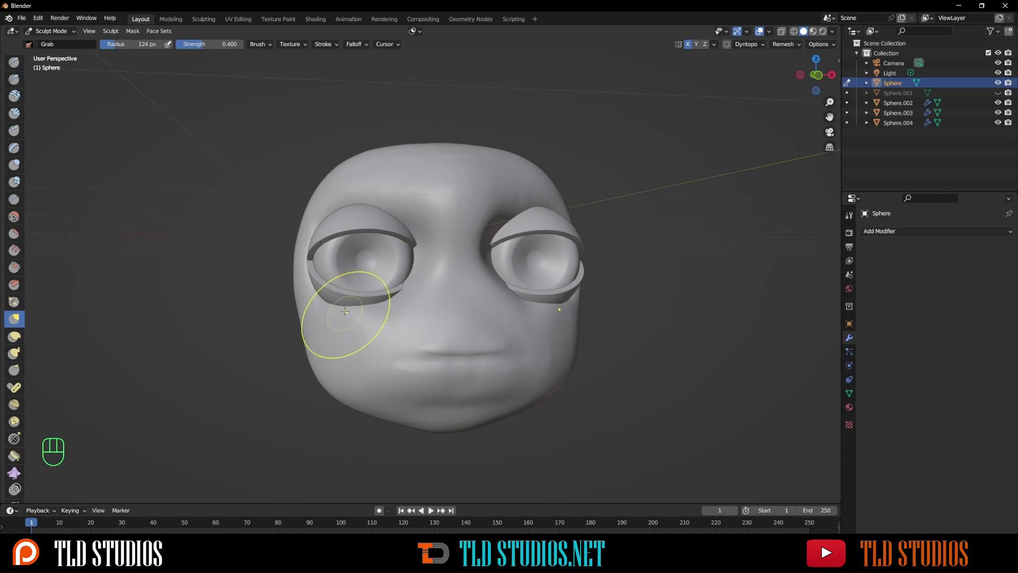
{"action": "left_click_drag", "start_coordinate": [587, 295], "coordinate": [499, 281], "text": "alt"}
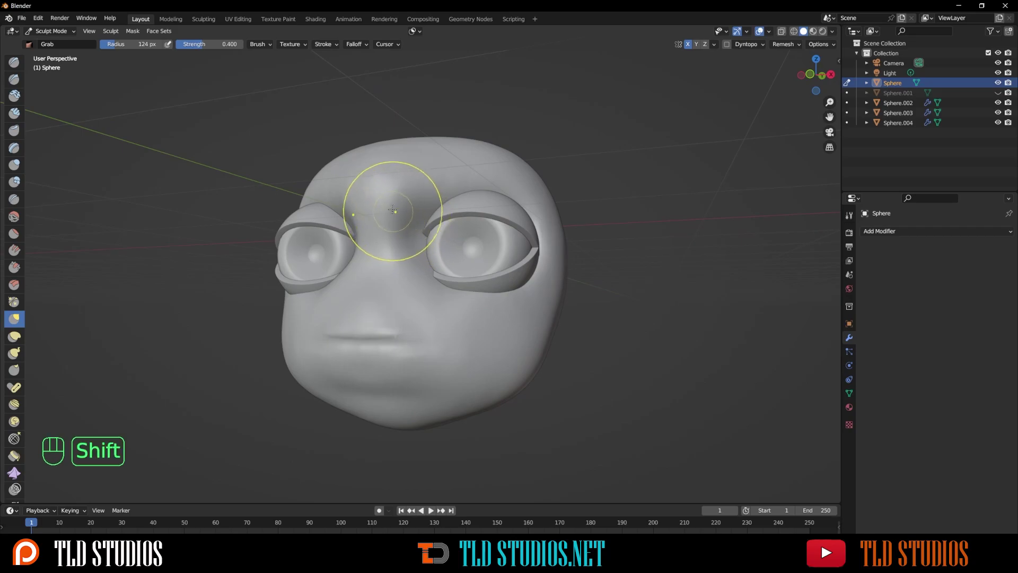
Step: Build up the forehead, crown and upper back of the head with the Clay Strips brush at a 124 px radius
{"action": "left_click_drag", "start_coordinate": [456, 174], "coordinate": [506, 231], "text": "alt"}
{"action": "key", "text": "shift+z"}
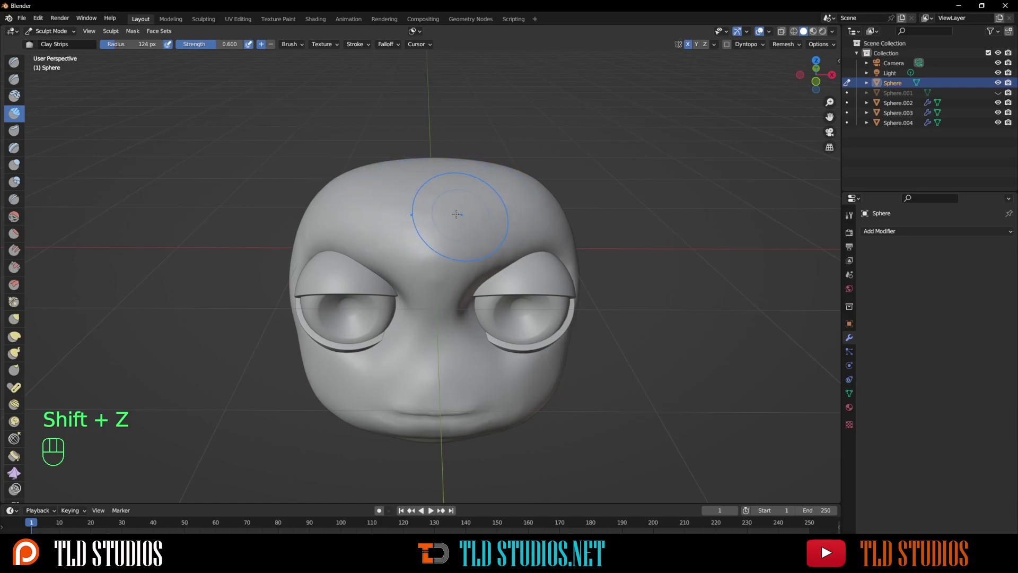
{"action": "mouse_move", "coordinate": [444, 216]}
{"action": "left_mouse_down"}
{"action": "mouse_move", "coordinate": [419, 218]}
{"action": "mouse_move", "coordinate": [474, 228]}
{"action": "mouse_move", "coordinate": [493, 212]}
{"action": "mouse_move", "coordinate": [442, 219]}
{"action": "left_mouse_up"}
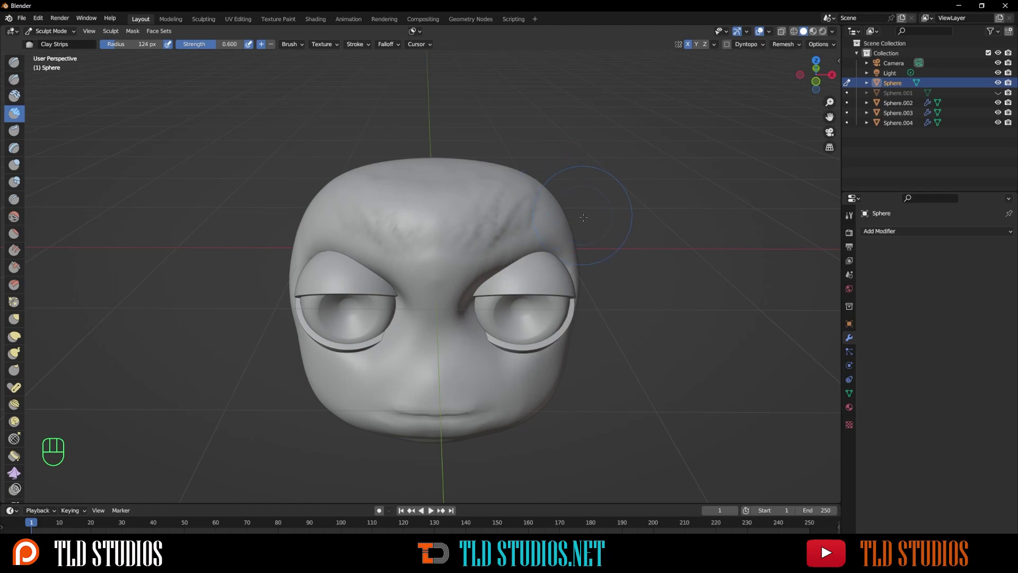
{"action": "left_click_drag", "start_coordinate": [583, 218], "coordinate": [469, 231], "text": "alt"}
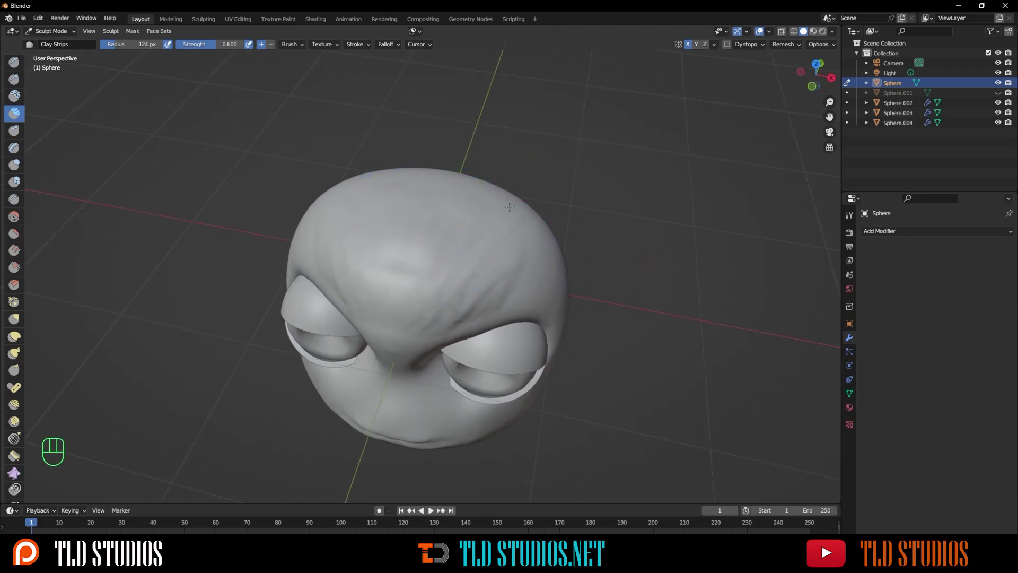
{"action": "mouse_move", "coordinate": [496, 198]}
{"action": "left_mouse_down", "text": "alt"}
{"action": "mouse_move", "coordinate": [532, 258]}
{"action": "mouse_move", "coordinate": [323, 242]}
{"action": "left_mouse_up", "text": "alt"}
{"action": "mouse_move", "coordinate": [456, 243]}
{"action": "left_mouse_down"}
{"action": "mouse_move", "coordinate": [474, 262]}
{"action": "mouse_move", "coordinate": [446, 265]}
{"action": "mouse_move", "coordinate": [356, 235]}
{"action": "left_mouse_up"}
{"action": "left_click_drag", "start_coordinate": [340, 174], "coordinate": [457, 257]}
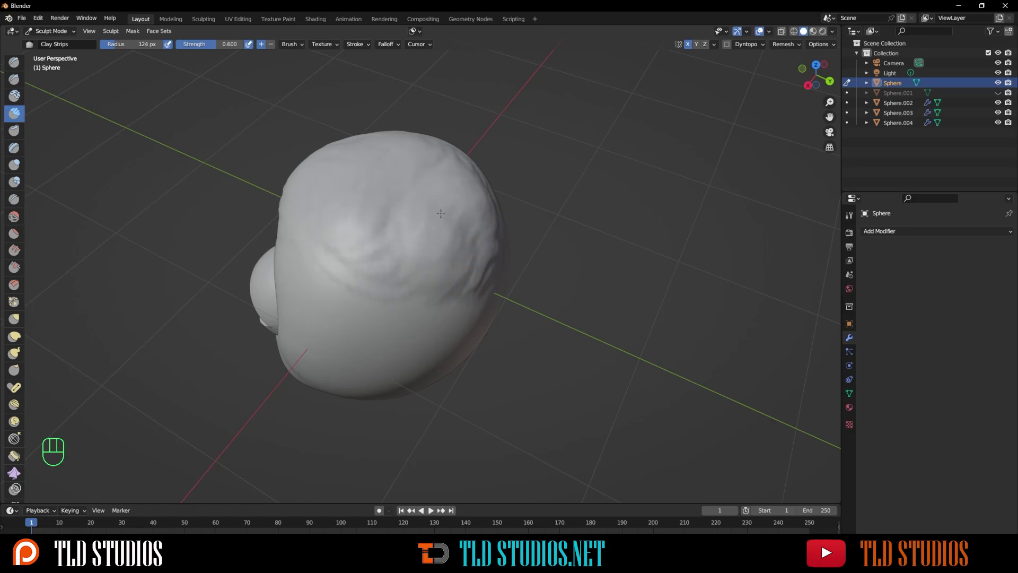
Step: Smooth the clay strokes on the crown, back of the head and forehead, and turn to the front of the face
{"action": "key", "text": "shift"}
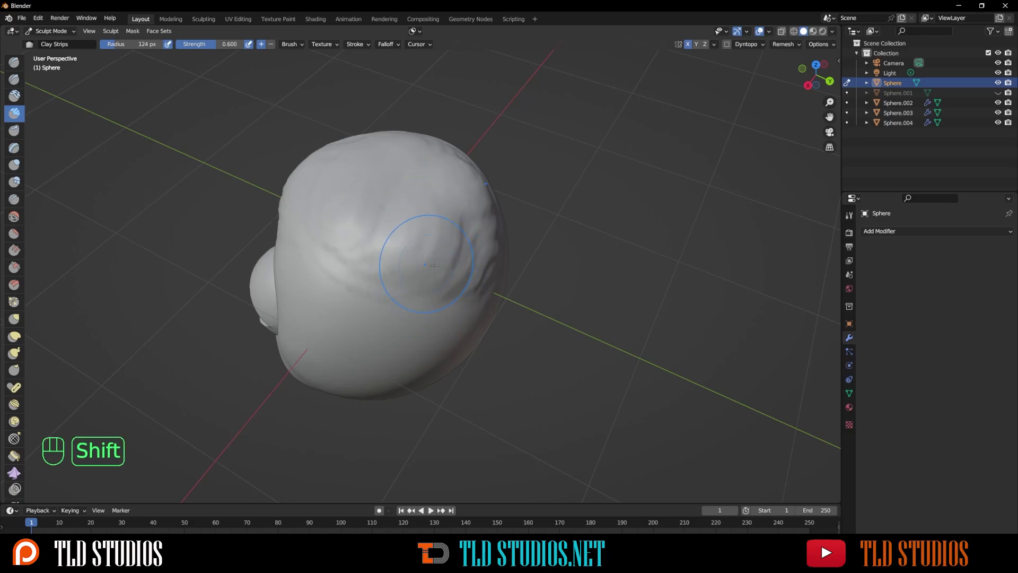
{"action": "left_click_drag", "start_coordinate": [480, 253], "coordinate": [460, 258], "text": "shift"}
{"action": "left_click_drag", "start_coordinate": [391, 248], "coordinate": [456, 218], "text": "alt"}
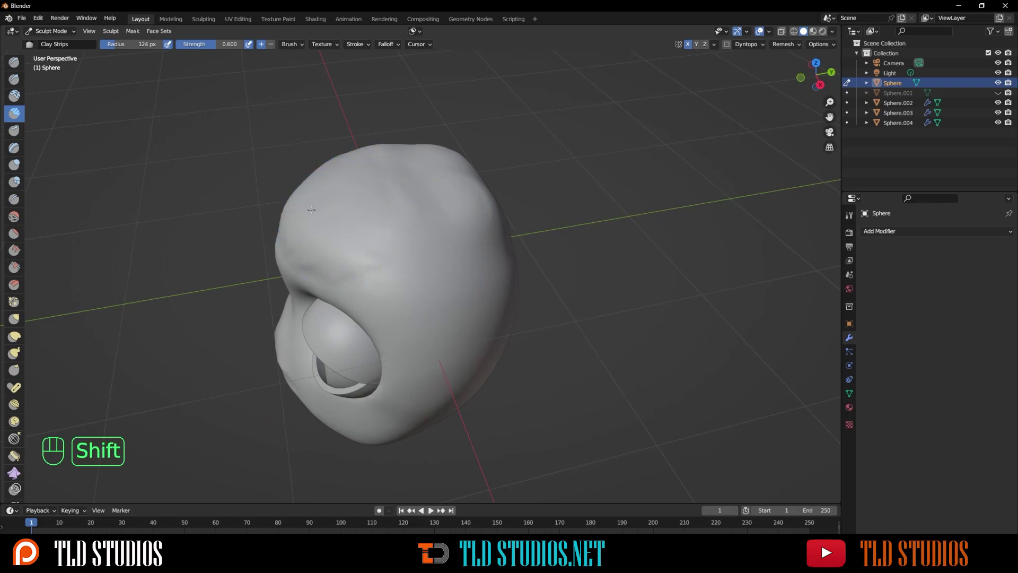
{"action": "mouse_move", "coordinate": [363, 182]}
{"action": "left_mouse_down", "text": "alt"}
{"action": "mouse_move", "coordinate": [504, 277]}
{"action": "mouse_move", "coordinate": [520, 273]}
{"action": "left_mouse_up", "text": "alt"}
{"action": "mouse_move", "coordinate": [443, 211]}
{"action": "left_mouse_down", "text": "shift"}
{"action": "mouse_move", "coordinate": [404, 231]}
{"action": "mouse_move", "coordinate": [440, 215]}
{"action": "left_mouse_up", "text": "shift"}
{"action": "mouse_move", "coordinate": [440, 215]}
{"action": "left_mouse_down", "text": "shift"}
{"action": "mouse_move", "coordinate": [454, 222]}
{"action": "mouse_move", "coordinate": [421, 223]}
{"action": "left_mouse_up", "text": "shift"}
{"action": "left_click_drag", "start_coordinate": [525, 217], "coordinate": [593, 292], "text": "alt"}
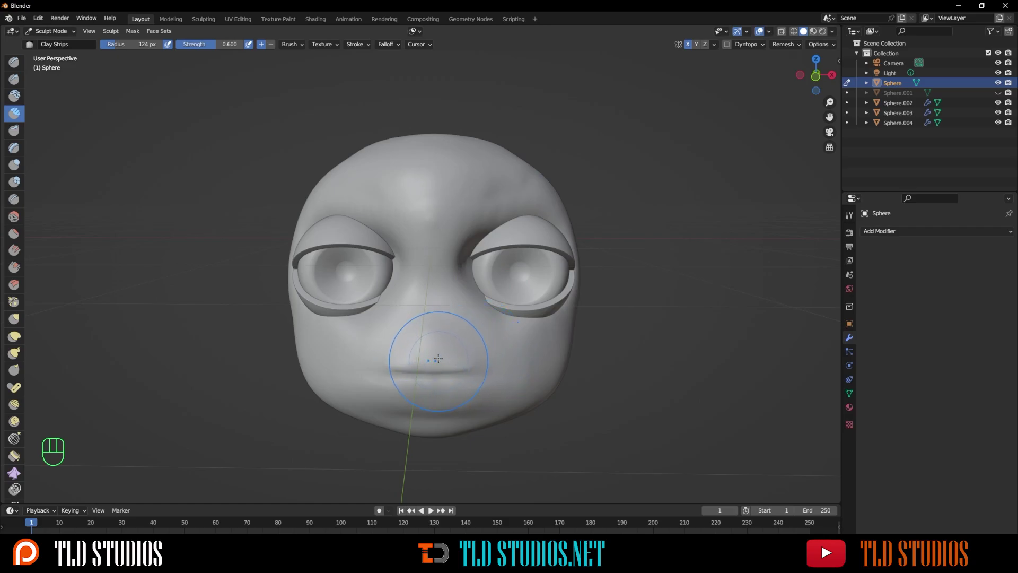
Step: Build up a rounded muzzle over the mouth with Clay Strips, and voxel-remesh and smooth the face
{"action": "left_click_drag", "start_coordinate": [445, 340], "coordinate": [464, 341]}
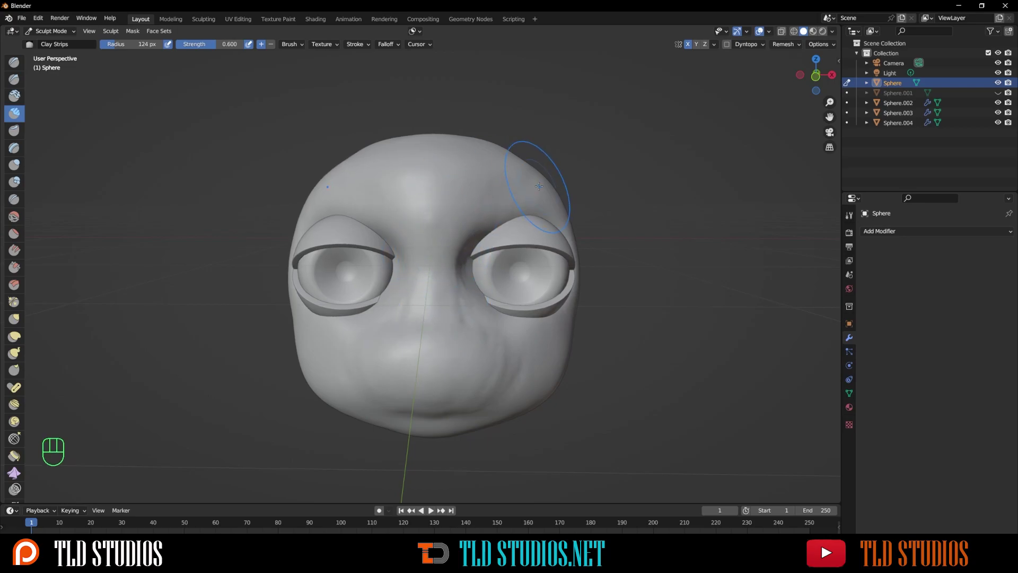
{"action": "key", "text": "r"}
{"action": "left_click", "coordinate": [580, 208]}
{"action": "key", "text": "ctrl+r"}
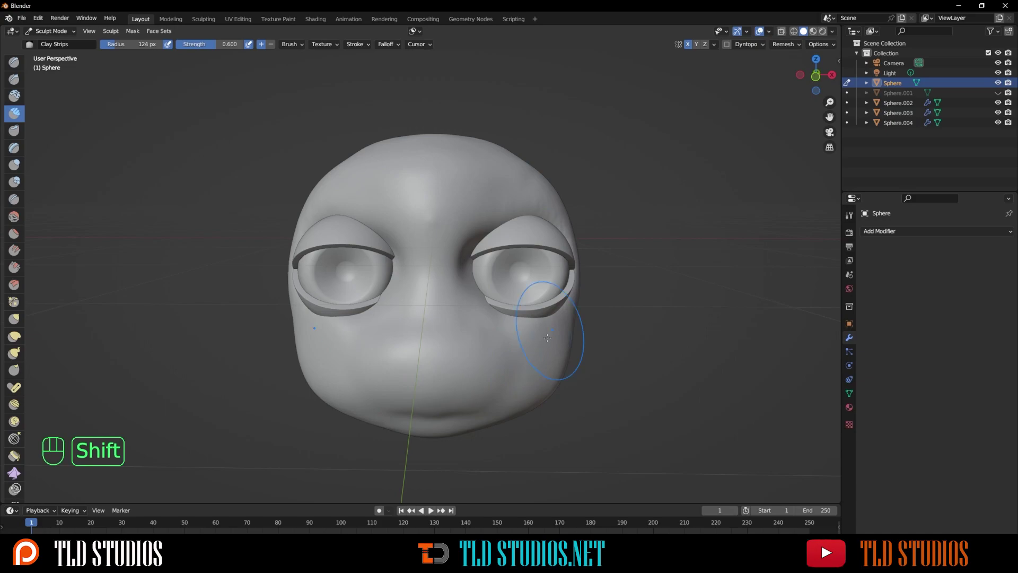
{"action": "middle_click_drag", "start_coordinate": [545, 347], "coordinate": [444, 318]}
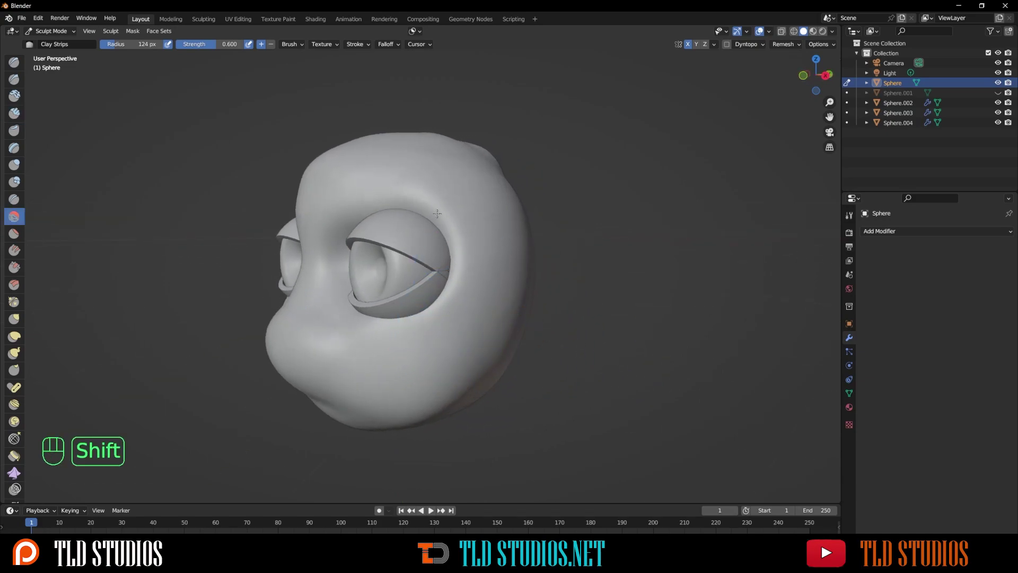
Step: Reshape the head around the outer corners of the eyes with the Grab brush at a 174 px radius
{"action": "key", "text": "f"}
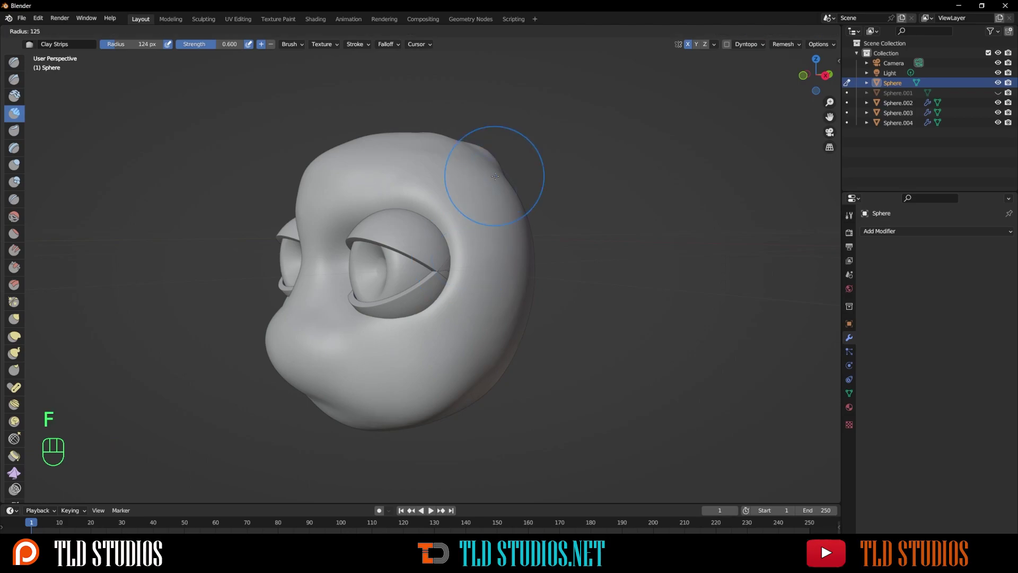
{"action": "left_click", "coordinate": [514, 159]}
{"action": "key", "text": "g"}
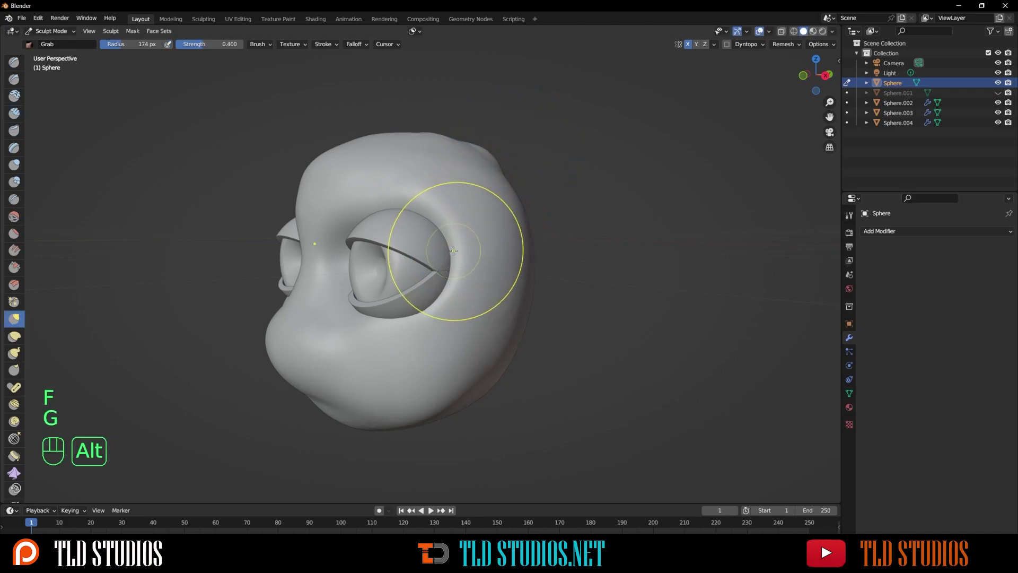
{"action": "middle_click_drag", "start_coordinate": [457, 252], "coordinate": [385, 206], "text": "alt"}
{"action": "mouse_move", "coordinate": [384, 206]}
{"action": "left_mouse_down", "text": "alt"}
{"action": "mouse_move", "coordinate": [320, 205]}
{"action": "mouse_move", "coordinate": [431, 244]}
{"action": "left_mouse_up", "text": "alt"}
{"action": "mouse_move", "coordinate": [584, 318]}
{"action": "left_mouse_down"}
{"action": "mouse_move", "coordinate": [591, 323]}
{"action": "mouse_move", "coordinate": [612, 304]}
{"action": "mouse_move", "coordinate": [625, 328]}
{"action": "mouse_move", "coordinate": [587, 329]}
{"action": "mouse_move", "coordinate": [556, 391]}
{"action": "mouse_move", "coordinate": [564, 367]}
{"action": "mouse_move", "coordinate": [632, 306]}
{"action": "mouse_move", "coordinate": [568, 313]}
{"action": "left_mouse_up"}
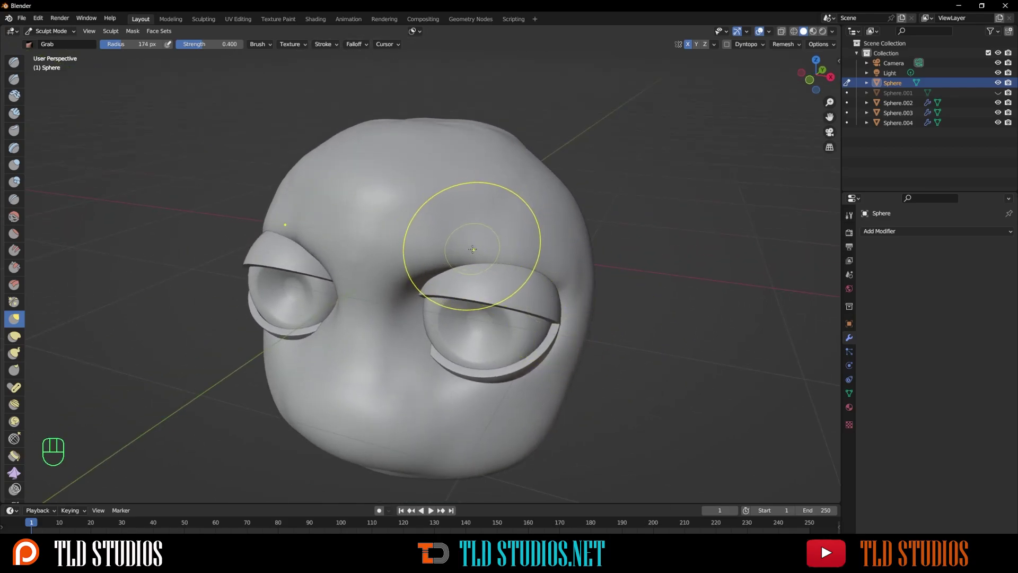
Step: Build up brow ridges above the upper eyelids with Clay Strips, using radii of 100 px and 67 px
{"action": "key", "text": "shift"}
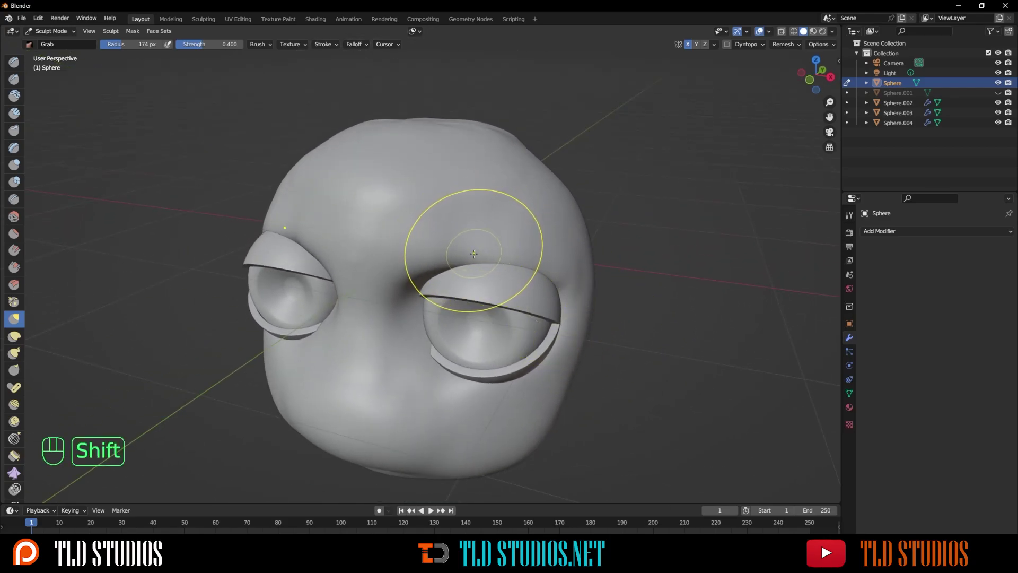
{"action": "key", "text": "shift+z"}
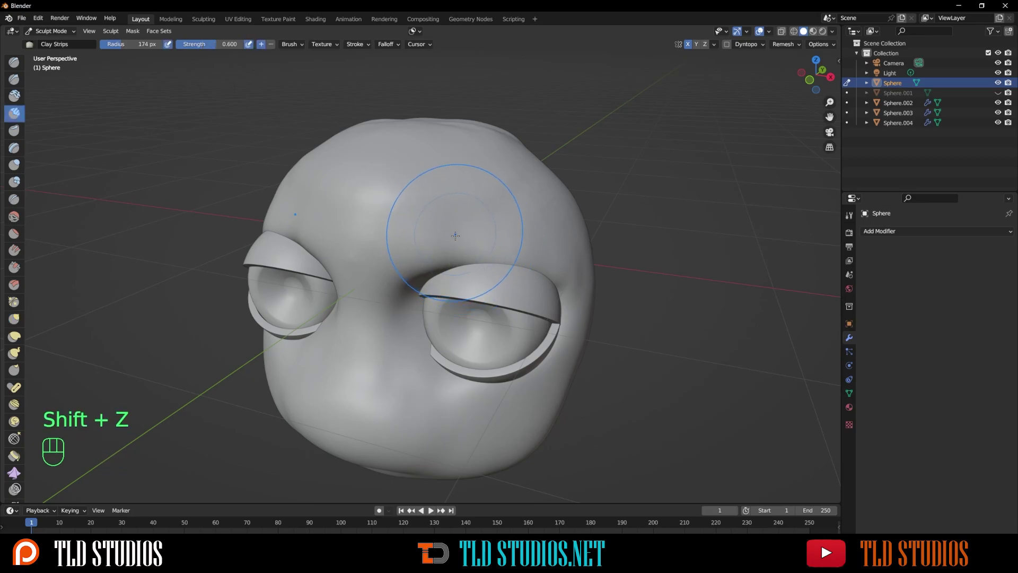
{"action": "key", "text": "f"}
{"action": "left_click", "coordinate": [507, 241]}
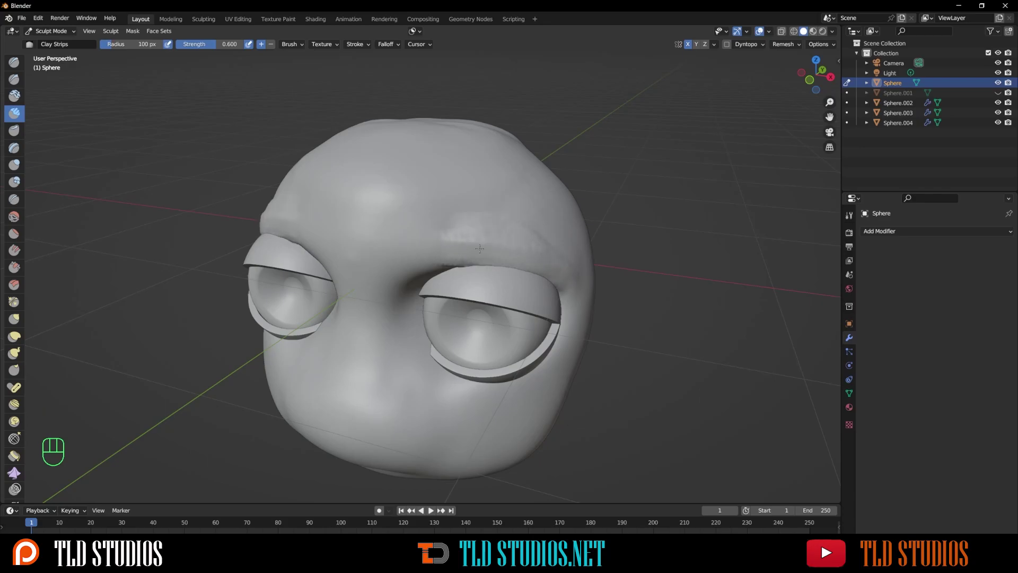
{"action": "left_click_drag", "start_coordinate": [477, 246], "coordinate": [451, 244]}
{"action": "key", "text": "f"}
{"action": "left_click", "coordinate": [432, 232]}
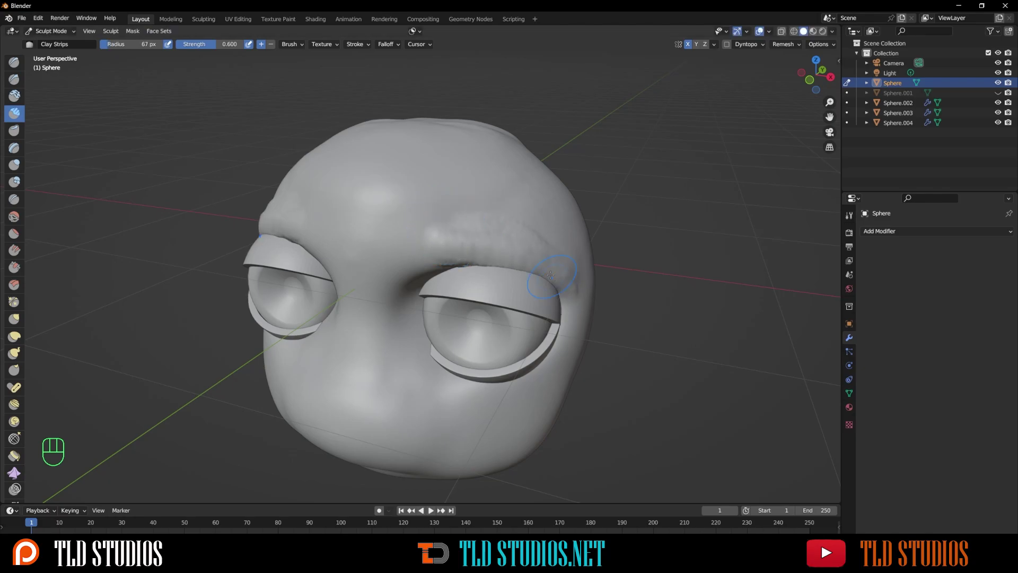
Step: Smooth the brow ridges into the forehead and turn to the front of the face
{"action": "key", "text": "shift"}
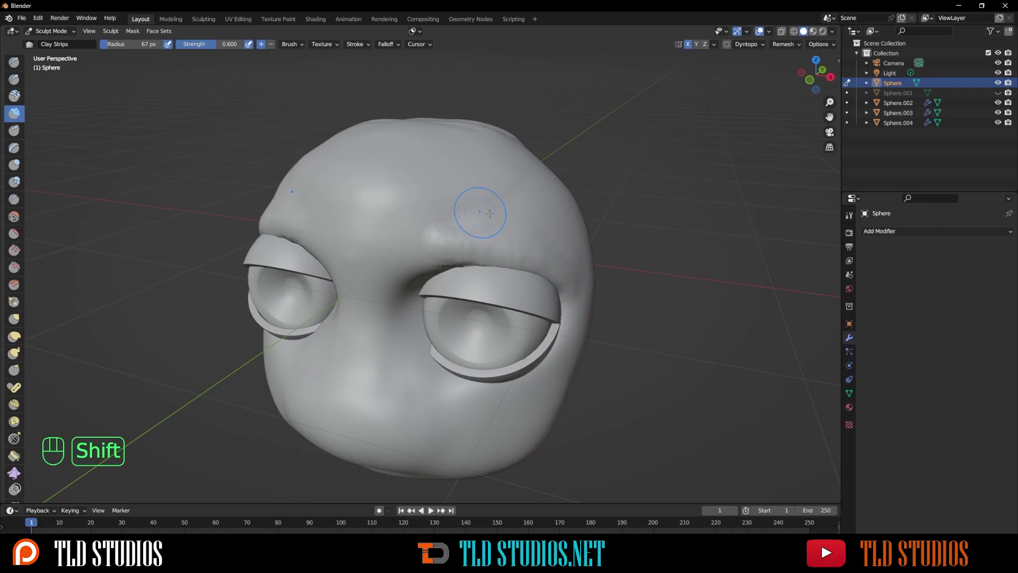
{"action": "mouse_move", "coordinate": [495, 215]}
{"action": "left_mouse_down", "text": "shift"}
{"action": "mouse_move", "coordinate": [431, 227]}
{"action": "mouse_move", "coordinate": [461, 257]}
{"action": "left_mouse_up", "text": "shift"}
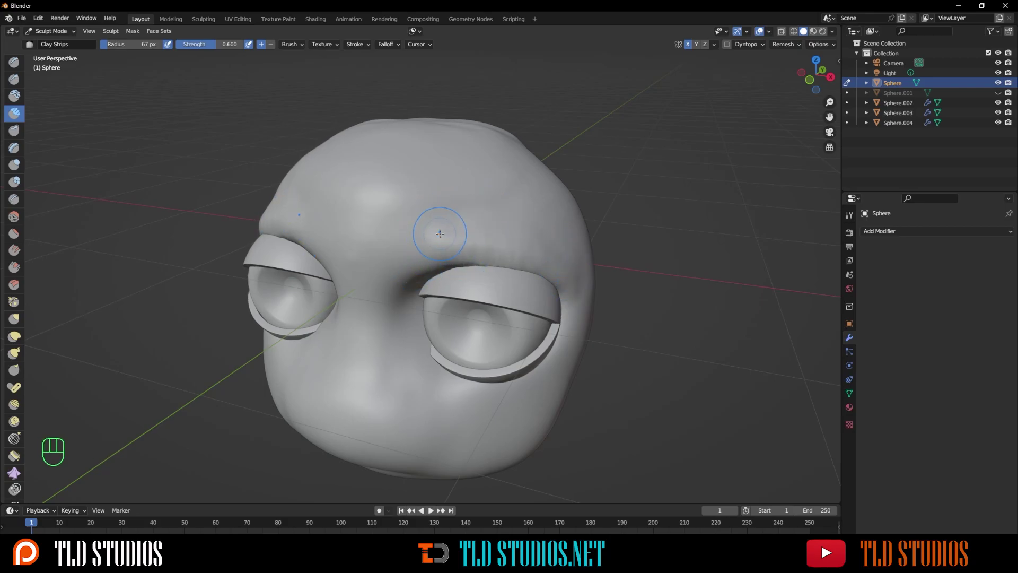
{"action": "middle_click_drag", "start_coordinate": [438, 226], "coordinate": [602, 284], "text": "alt"}
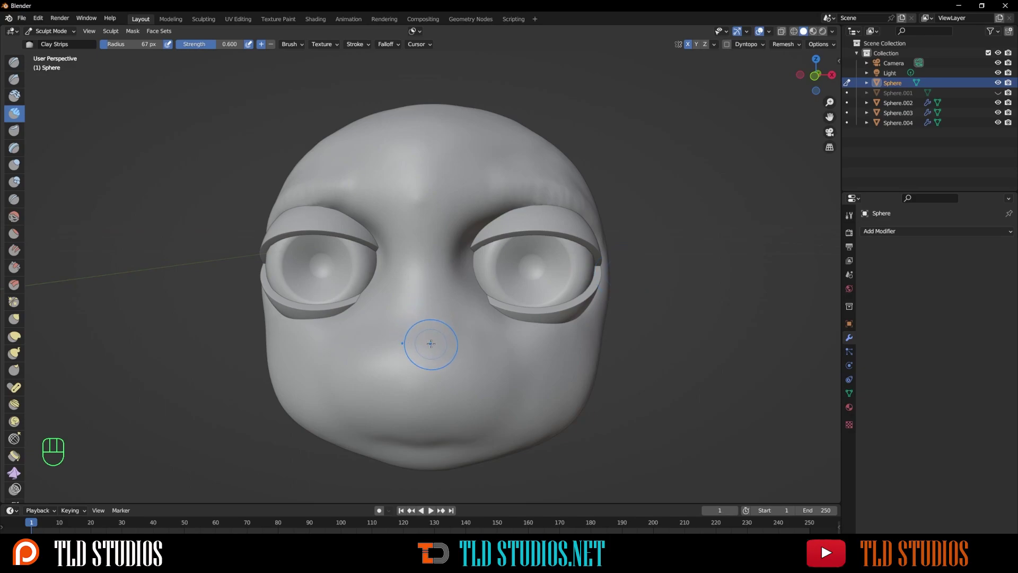
Step: Carve a wide mouth line across the muzzle with the Draw Sharp brush at a 34 px radius
{"action": "key", "text": "shift+x"}
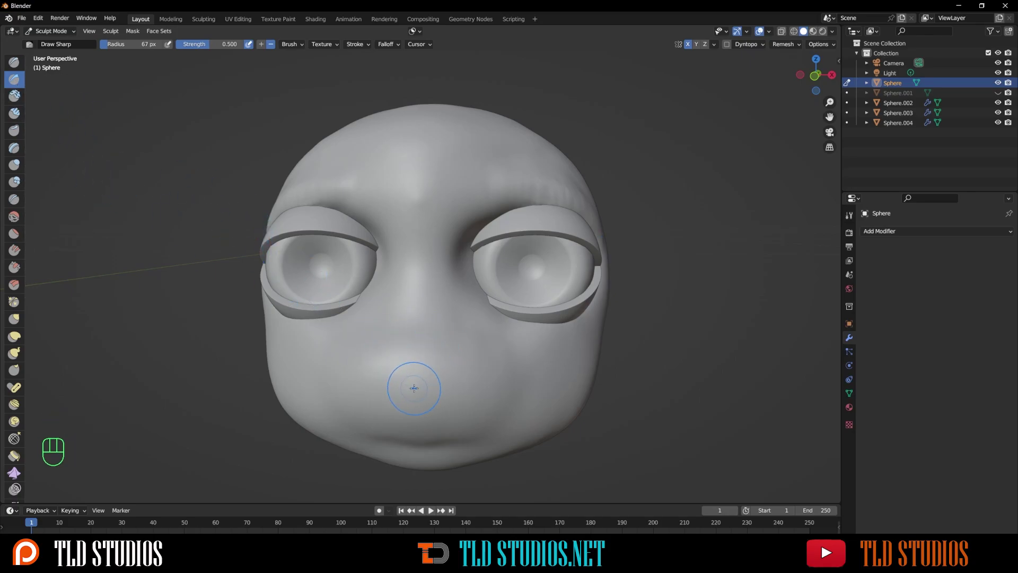
{"action": "key", "text": "shift+x"}
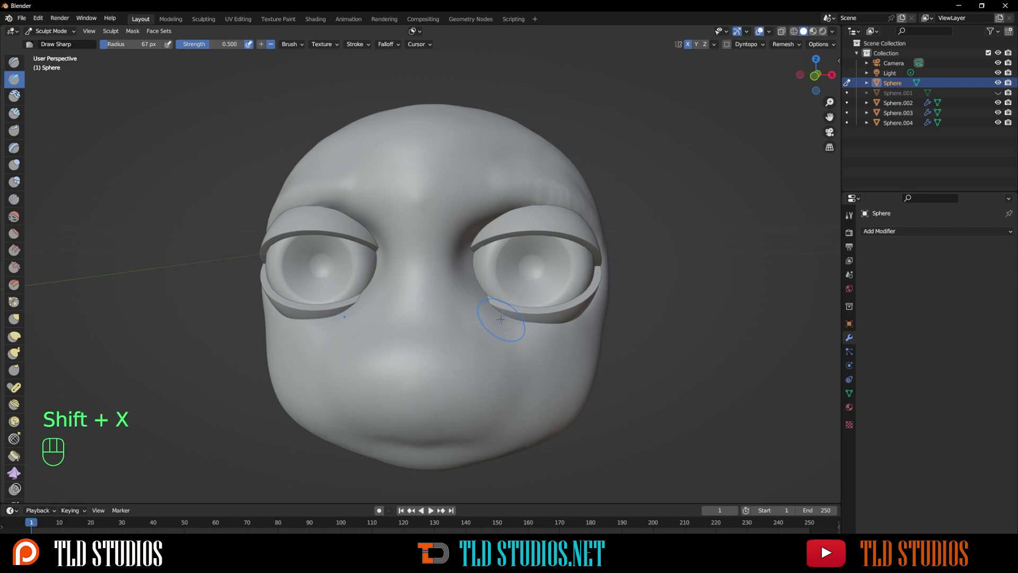
{"action": "key", "text": "f"}
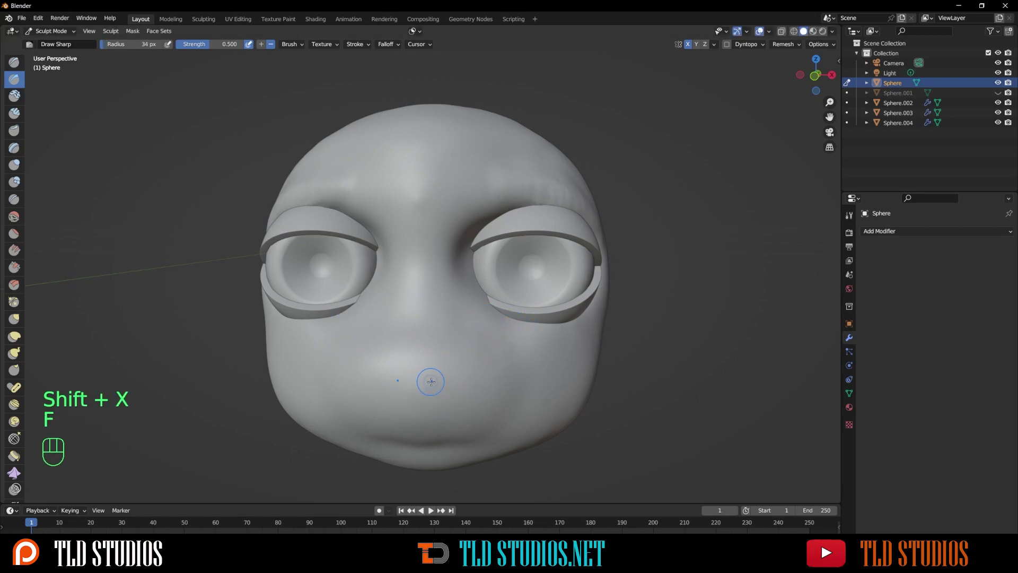
{"action": "left_click", "coordinate": [410, 390]}
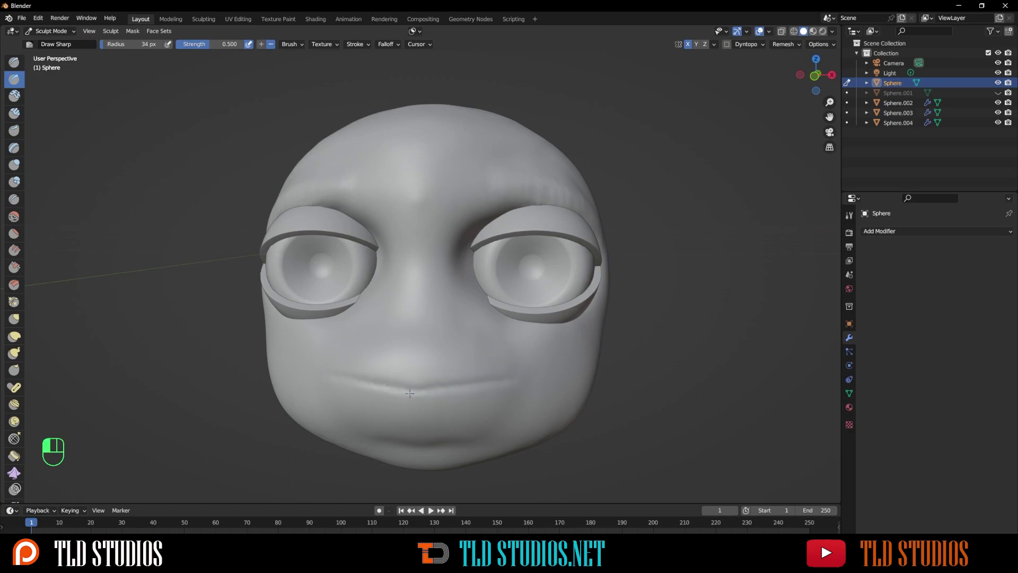
{"action": "key", "text": "ctrl"}
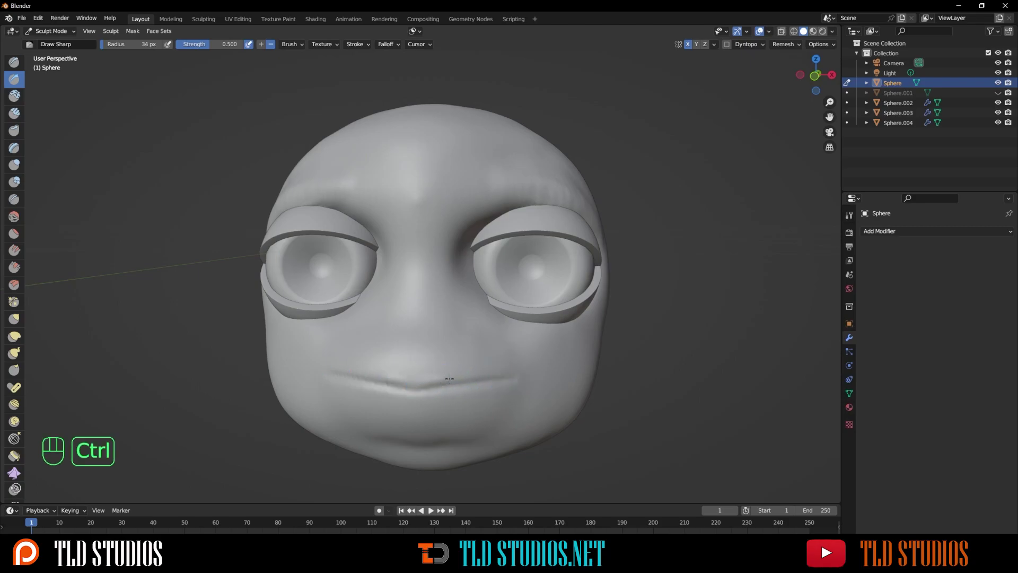
{"action": "middle_click_drag", "start_coordinate": [583, 339], "coordinate": [649, 354], "text": "alt"}
{"action": "left_click_drag", "start_coordinate": [650, 355], "coordinate": [532, 362], "text": "alt"}
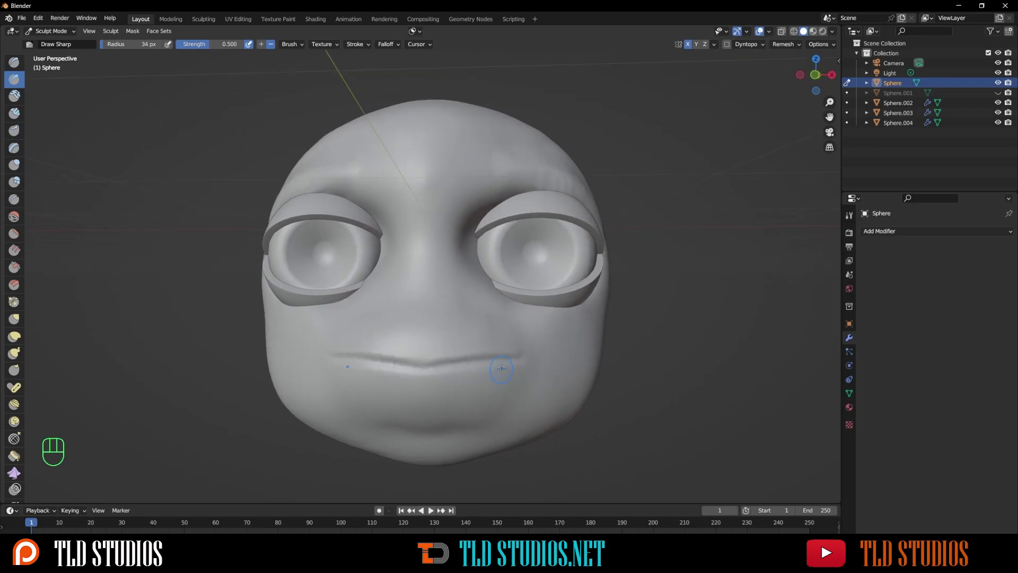
{"action": "left_click_drag", "start_coordinate": [489, 381], "coordinate": [482, 356], "text": "alt"}
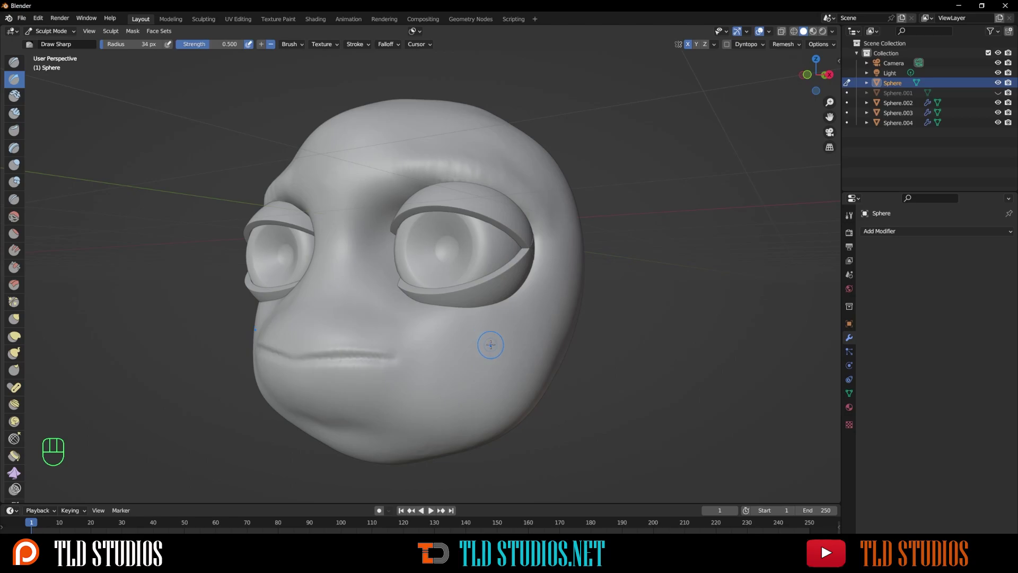
Step: Build up rounded cheeks beside the mouth with Clay Strips at an 86 px radius and smooth them
{"action": "key", "text": "shift+z"}
{"action": "key", "text": "f"}
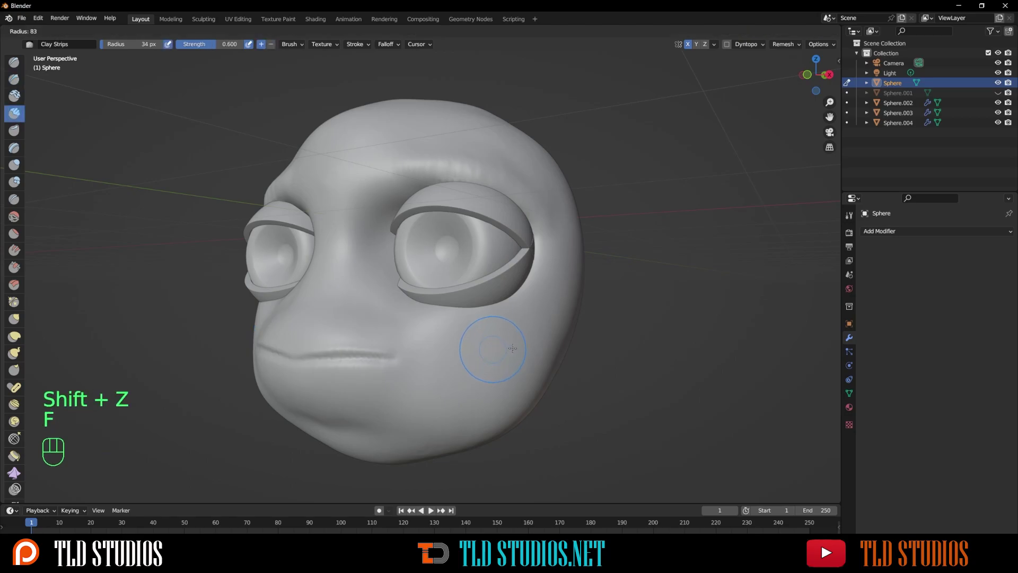
{"action": "left_click", "coordinate": [513, 348]}
{"action": "mouse_move", "coordinate": [470, 403]}
{"action": "left_mouse_down"}
{"action": "mouse_move", "coordinate": [457, 345]}
{"action": "mouse_move", "coordinate": [507, 371]}
{"action": "mouse_move", "coordinate": [533, 365]}
{"action": "mouse_move", "coordinate": [490, 386]}
{"action": "mouse_move", "coordinate": [459, 365]}
{"action": "mouse_move", "coordinate": [494, 374]}
{"action": "left_mouse_up"}
{"action": "key", "text": "shift"}
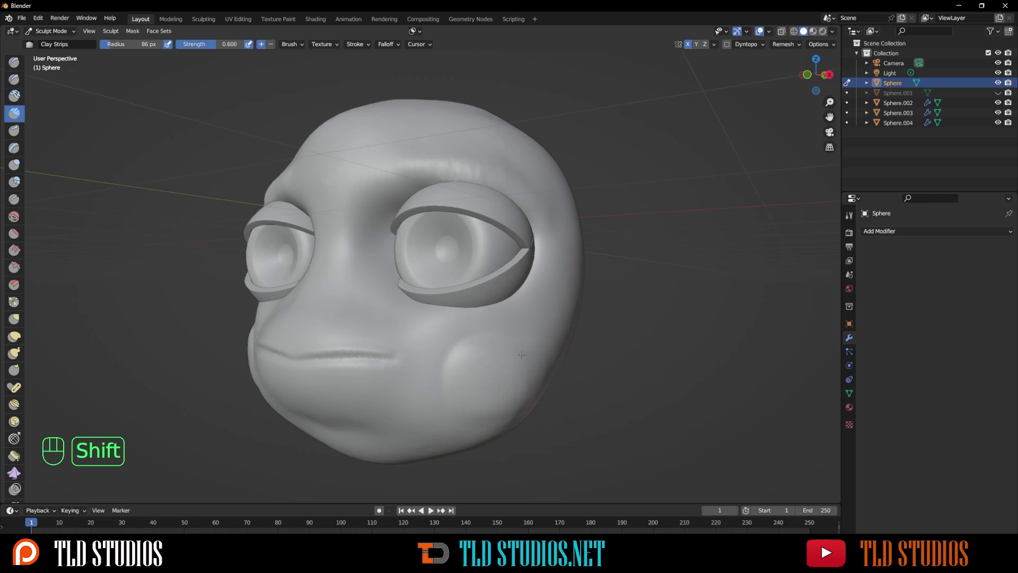
{"action": "left_click_drag", "start_coordinate": [558, 354], "coordinate": [589, 375], "text": "alt"}
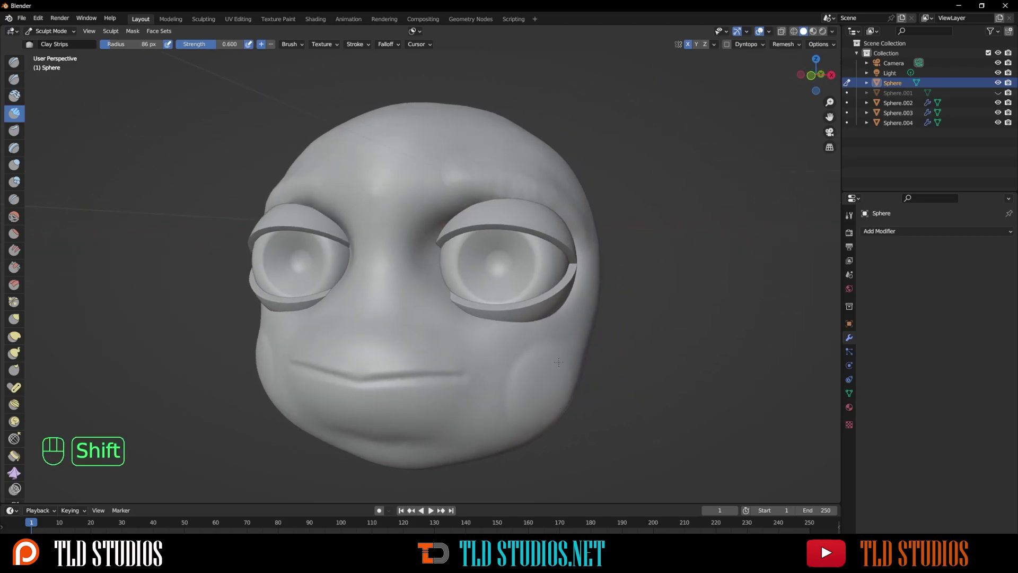
{"action": "left_click_drag", "start_coordinate": [621, 302], "coordinate": [601, 313], "text": "alt"}
Step: Adjust the sides of the head beside the eyes with the Grab brush at a 207 px radius, checking the side and front views
{"action": "mouse_move", "coordinate": [600, 313]}
{"action": "middle_mouse_down", "text": "alt"}
{"action": "mouse_move", "coordinate": [617, 294]}
{"action": "mouse_move", "coordinate": [595, 329]}
{"action": "mouse_move", "coordinate": [623, 305]}
{"action": "mouse_move", "coordinate": [588, 265]}
{"action": "middle_mouse_up", "text": "alt"}
{"action": "key", "text": "g"}
{"action": "key", "text": "f"}
{"action": "left_click", "coordinate": [665, 291]}
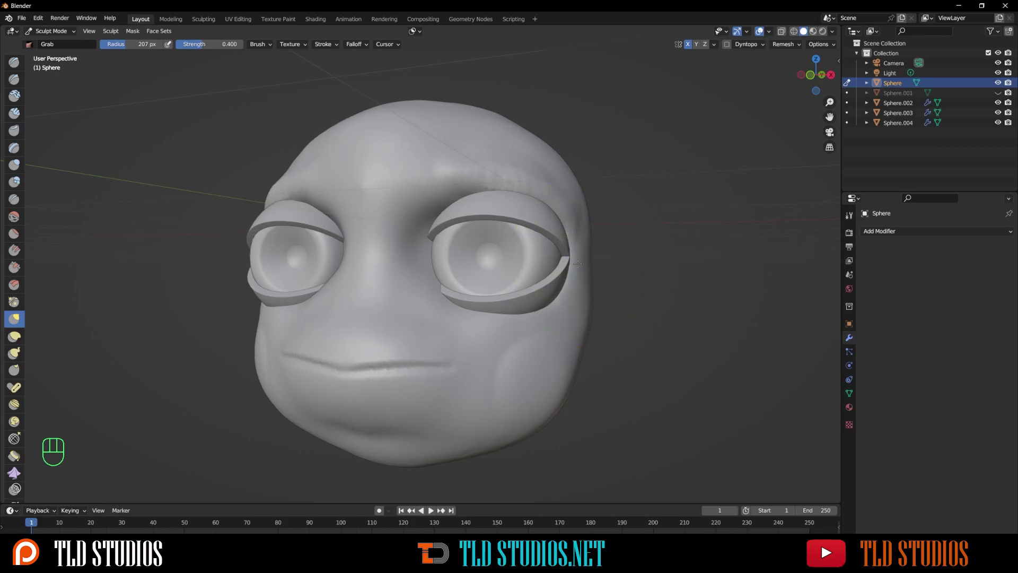
{"action": "mouse_move", "coordinate": [585, 265]}
{"action": "middle_mouse_down", "text": "alt"}
{"action": "mouse_move", "coordinate": [579, 291]}
{"action": "mouse_move", "coordinate": [481, 182]}
{"action": "middle_mouse_up", "text": "alt"}
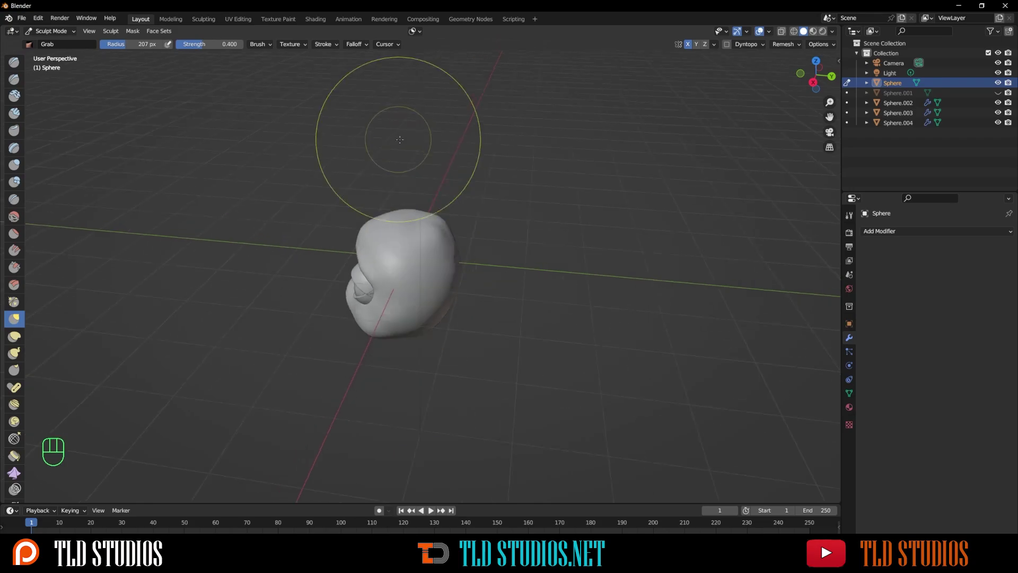
{"action": "mouse_move", "coordinate": [400, 139]}
{"action": "middle_mouse_down"}
{"action": "mouse_move", "coordinate": [455, 198]}
{"action": "mouse_move", "coordinate": [484, 135]}
{"action": "middle_mouse_up"}
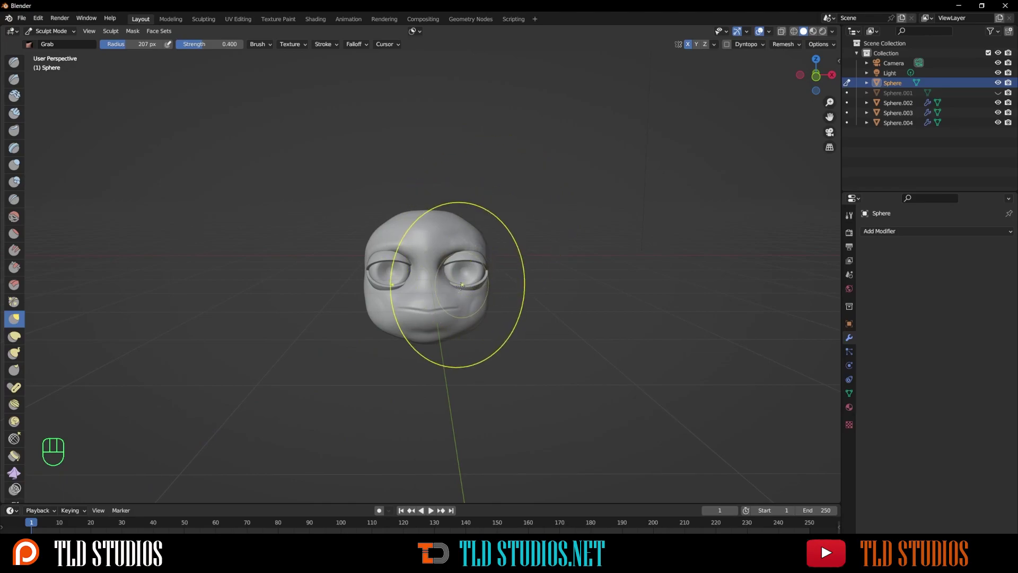
{"action": "scroll", "coordinate": [456, 291], "scroll_direction": "up", "scroll_amount": 5}
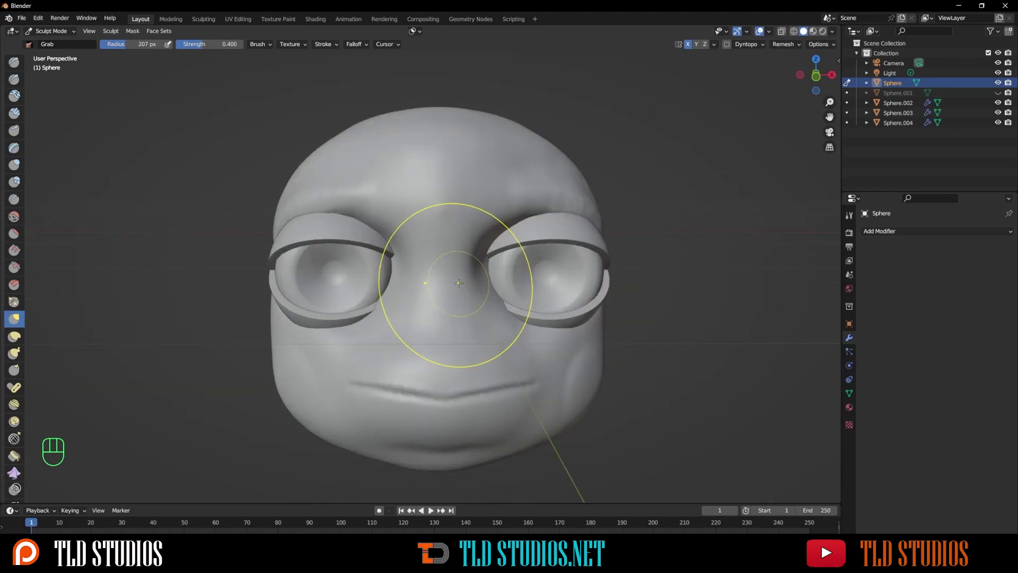
{"action": "scroll", "coordinate": [459, 287], "scroll_direction": "down", "scroll_amount": 3}
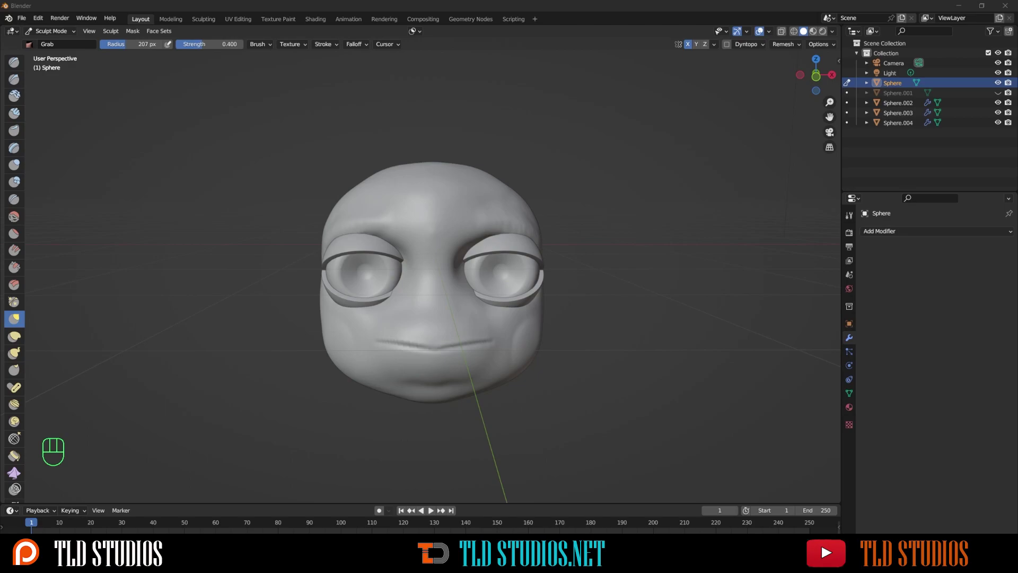
Step: Leave Sculpt Mode, add a UV sphere for the nose and scale it down to about 0.14 in front view
{"action": "left_click", "coordinate": [51, 31]}
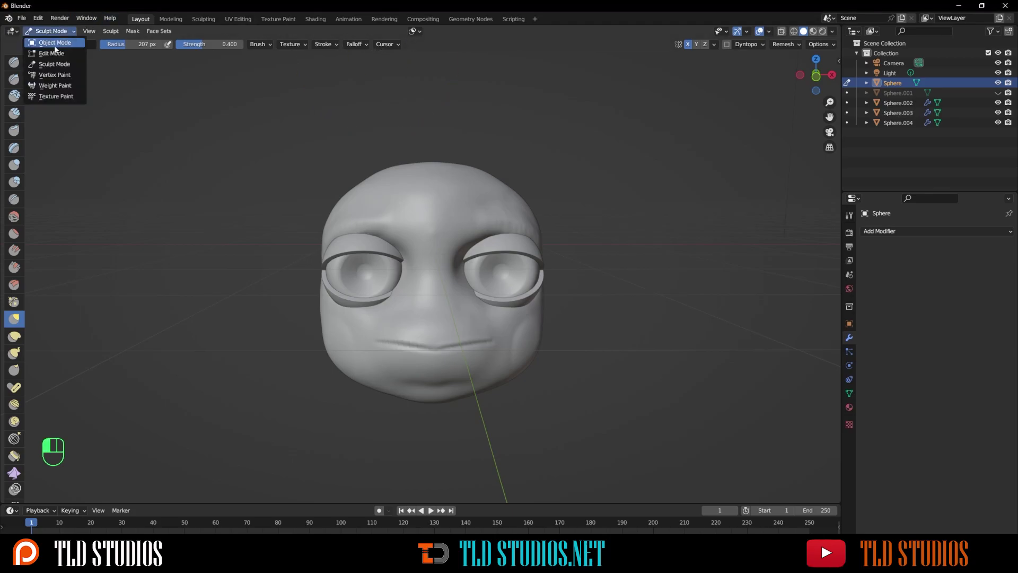
{"action": "left_click", "coordinate": [55, 43]}
{"action": "left_click", "coordinate": [155, 129]}
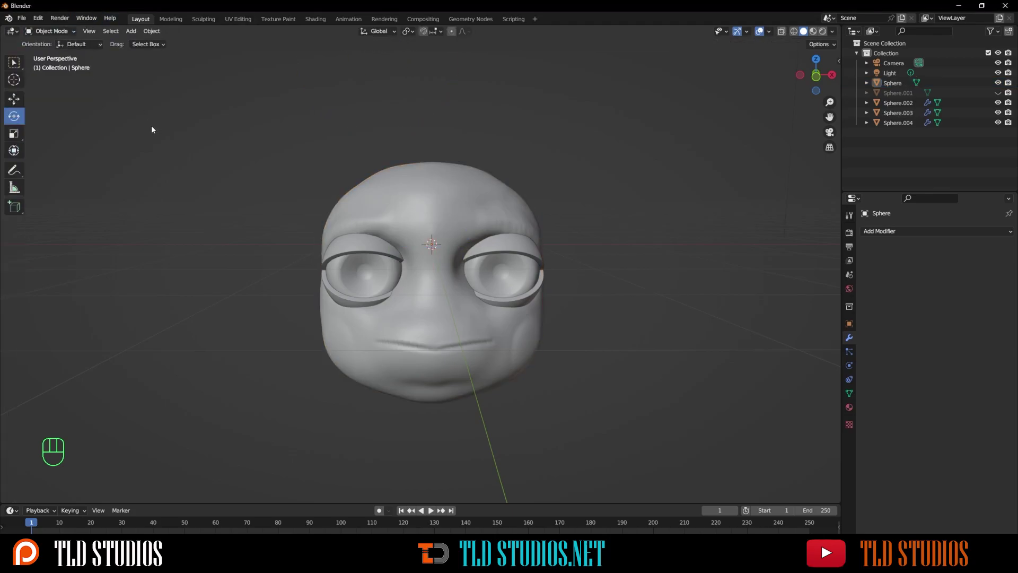
{"action": "key", "text": "shift"}
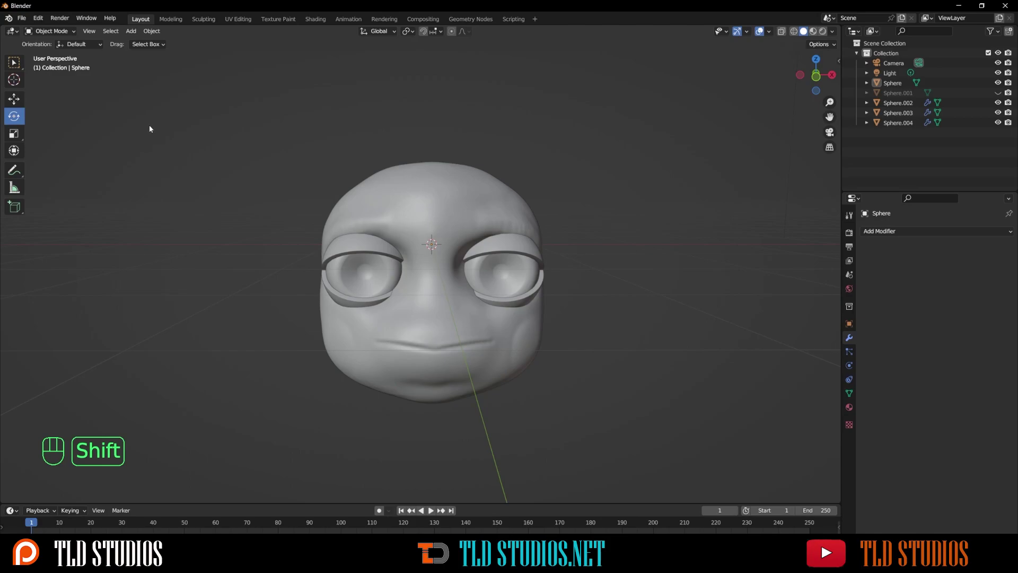
{"action": "key", "text": "shift+a"}
{"action": "mouse_move", "coordinate": [148, 125]}
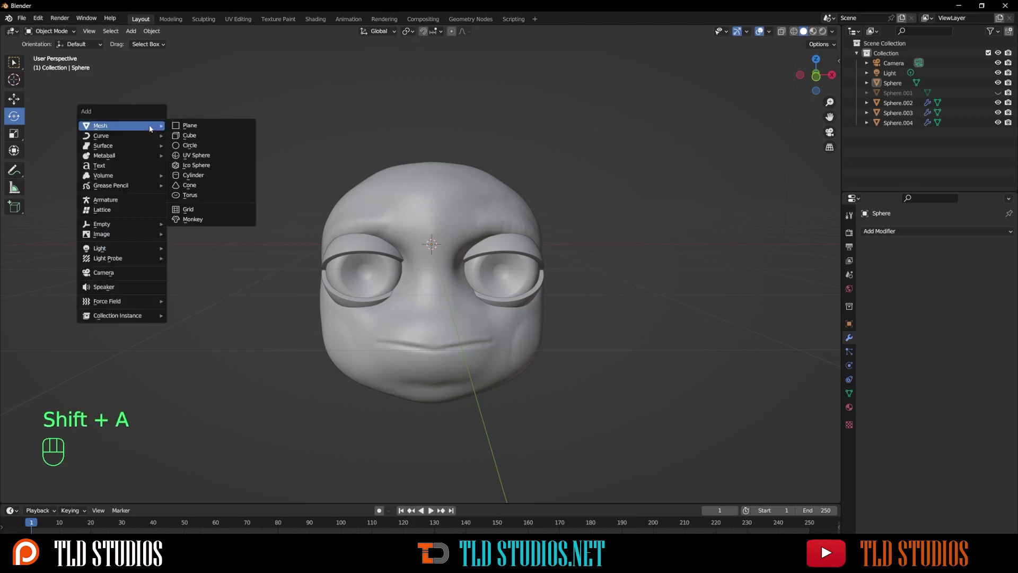
{"action": "left_click", "coordinate": [221, 155]}
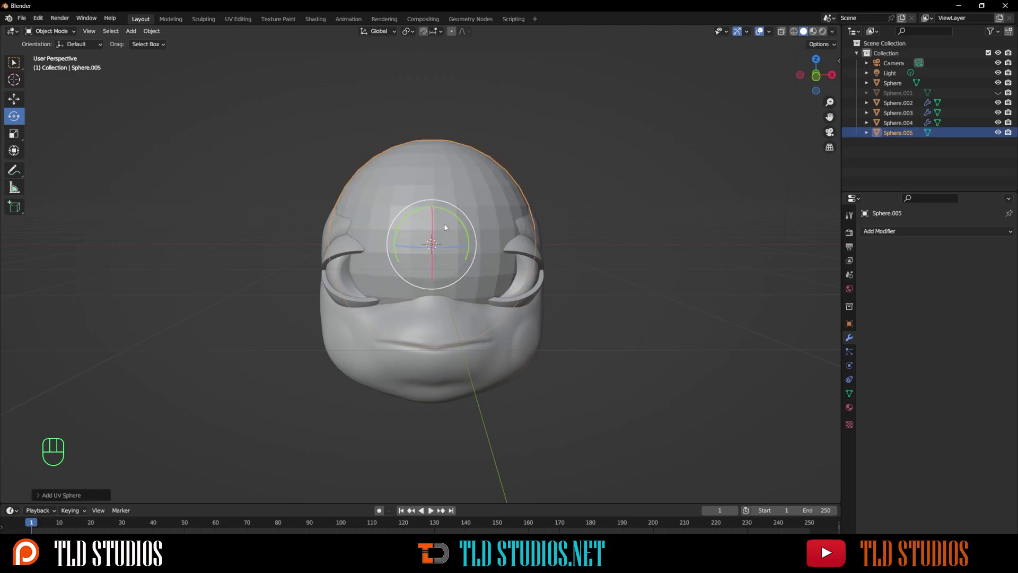
{"action": "key", "text": "KP_1"}
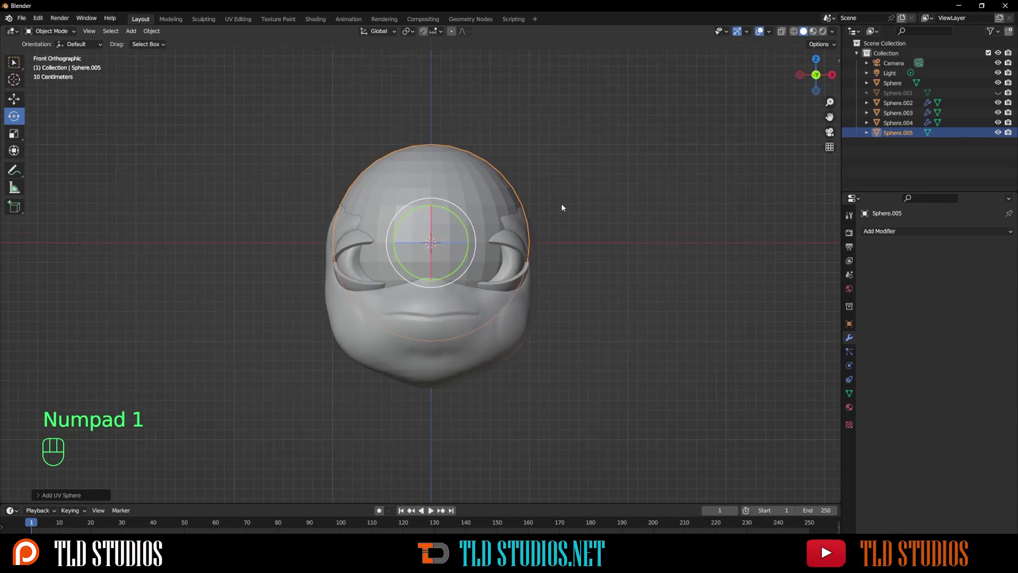
{"action": "key", "text": "s"}
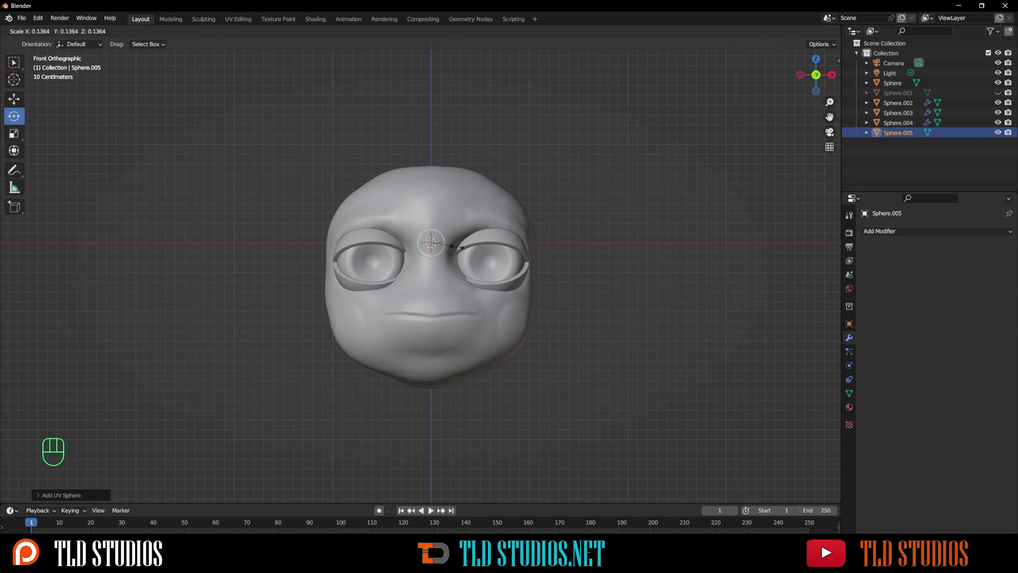
{"action": "left_click", "coordinate": [440, 218]}
Step: Move the small sphere forward and down onto the face between the eyes and mouth, and shade it smooth
{"action": "key", "text": "KP_3"}
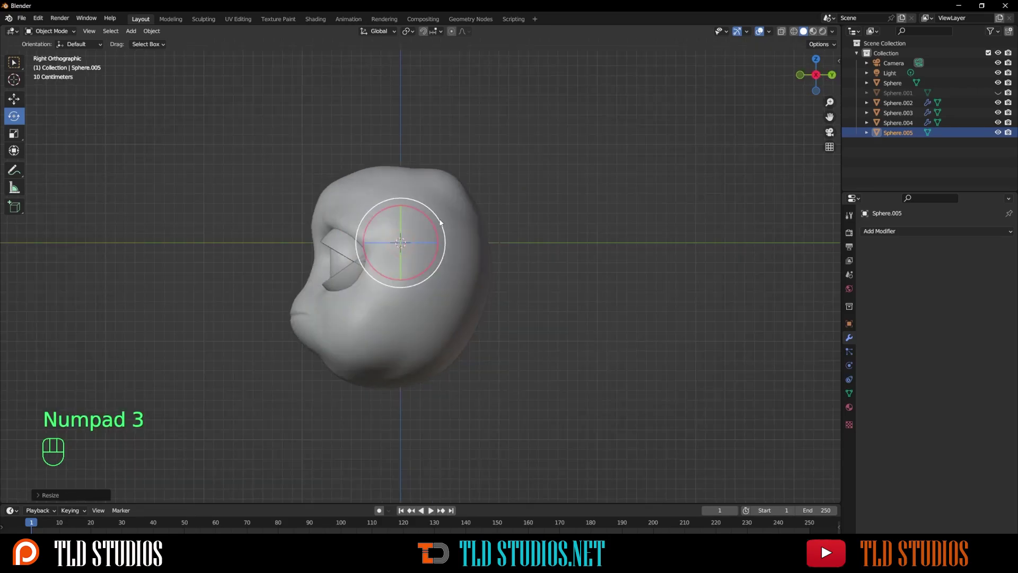
{"action": "left_click", "coordinate": [15, 99]}
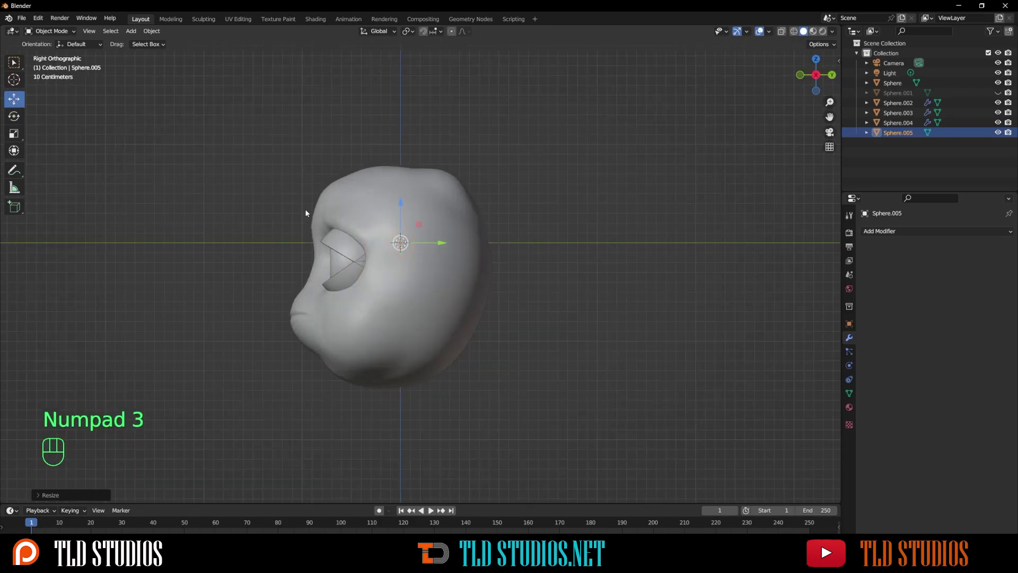
{"action": "left_click_drag", "start_coordinate": [416, 224], "coordinate": [329, 264]}
{"action": "key", "text": "KP_1"}
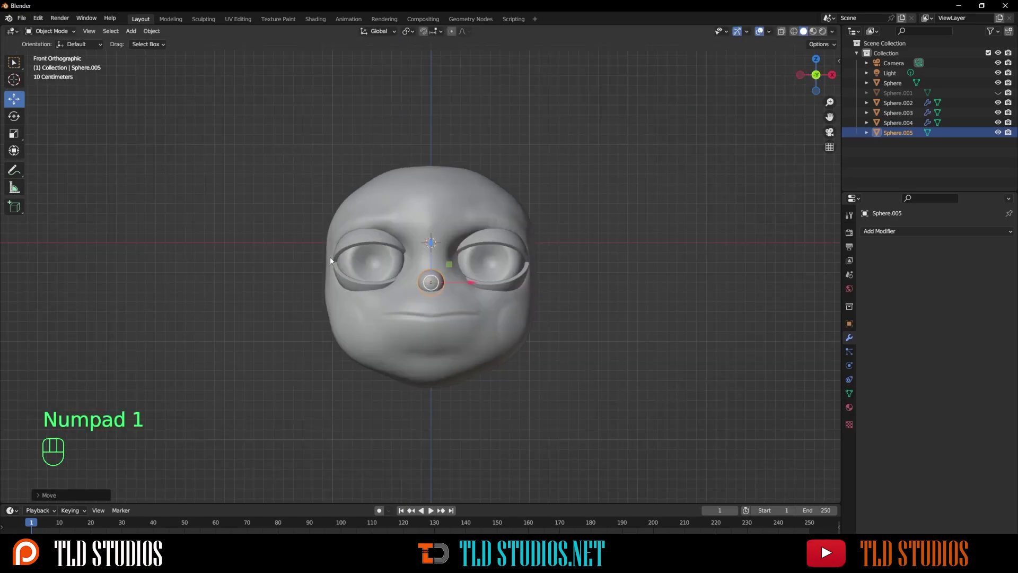
{"action": "scroll", "coordinate": [458, 301], "scroll_direction": "up", "scroll_amount": 7}
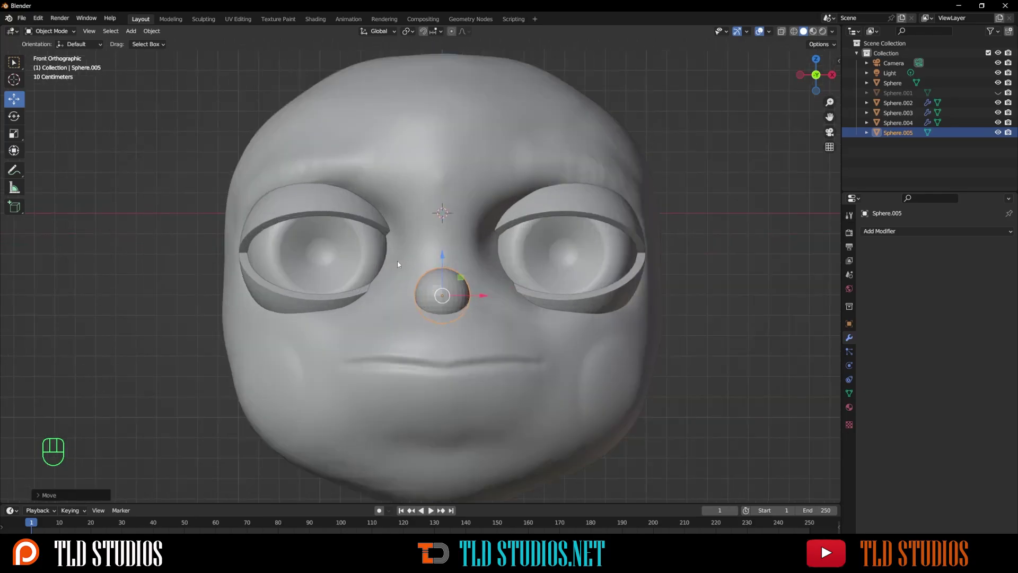
{"action": "right_click", "coordinate": [458, 301]}
{"action": "left_click", "coordinate": [457, 300]}
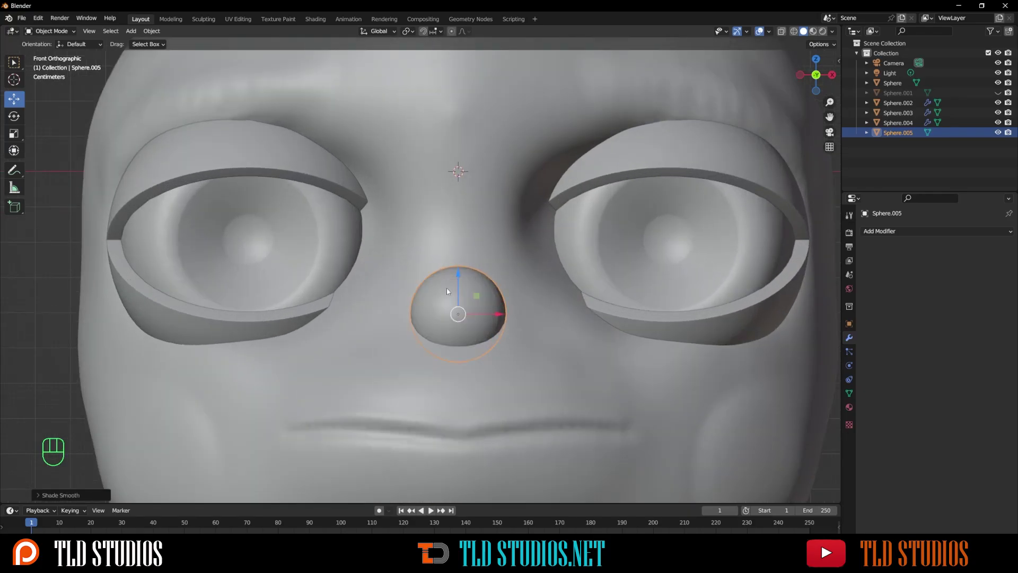
Step: Enter Sculpt Mode on the nose sphere, adjust its voxel size, remesh it and enable X symmetry
{"action": "left_click", "coordinate": [56, 30]}
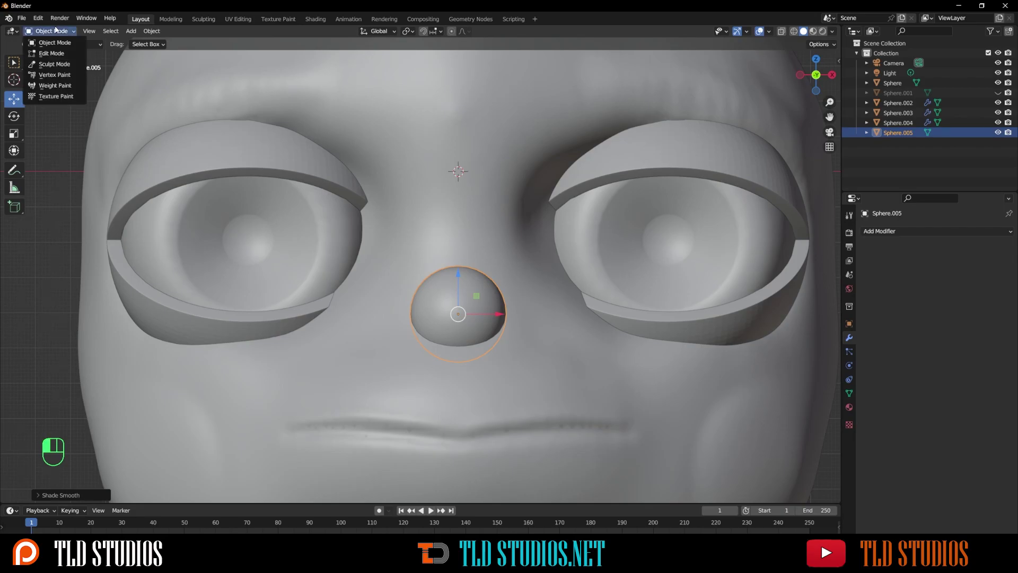
{"action": "left_click", "coordinate": [54, 64]}
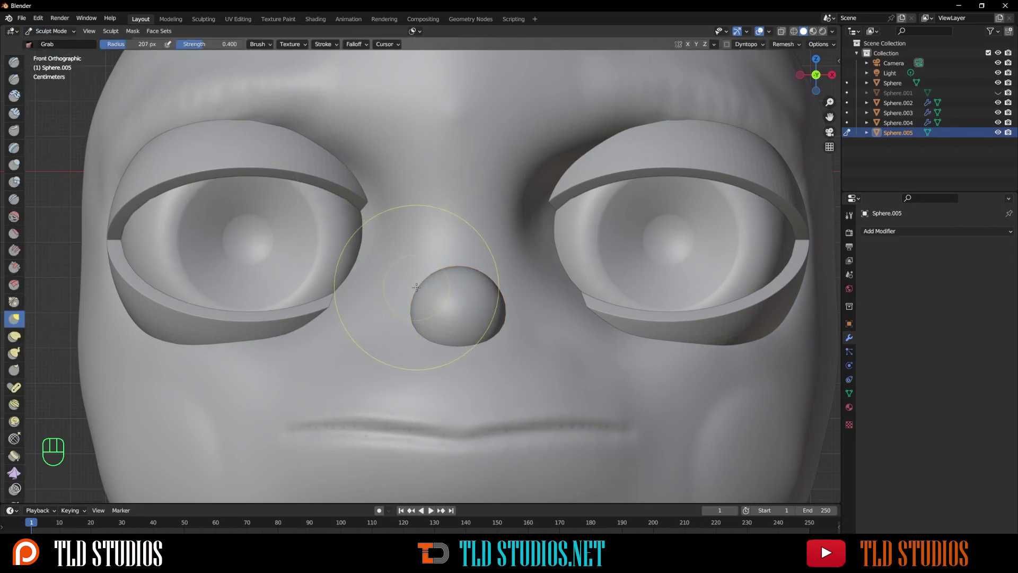
{"action": "key", "text": "r"}
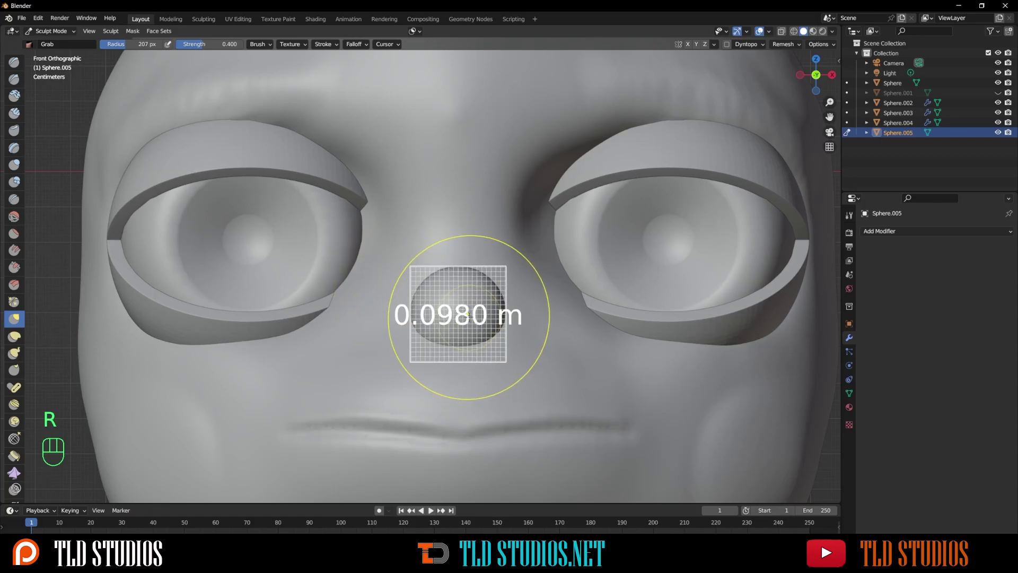
{"action": "left_click", "coordinate": [469, 316]}
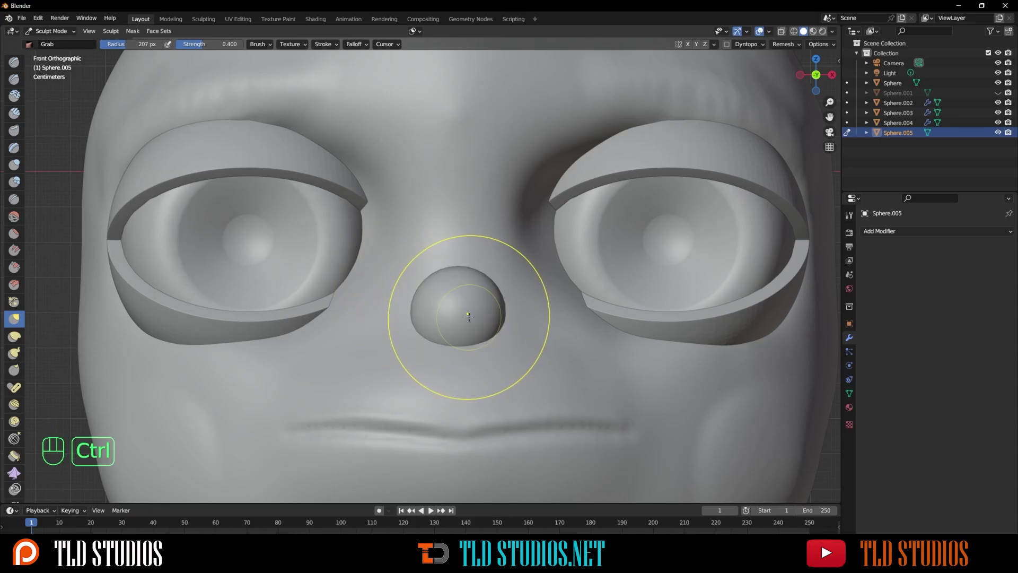
{"action": "key", "text": "ctrl+r"}
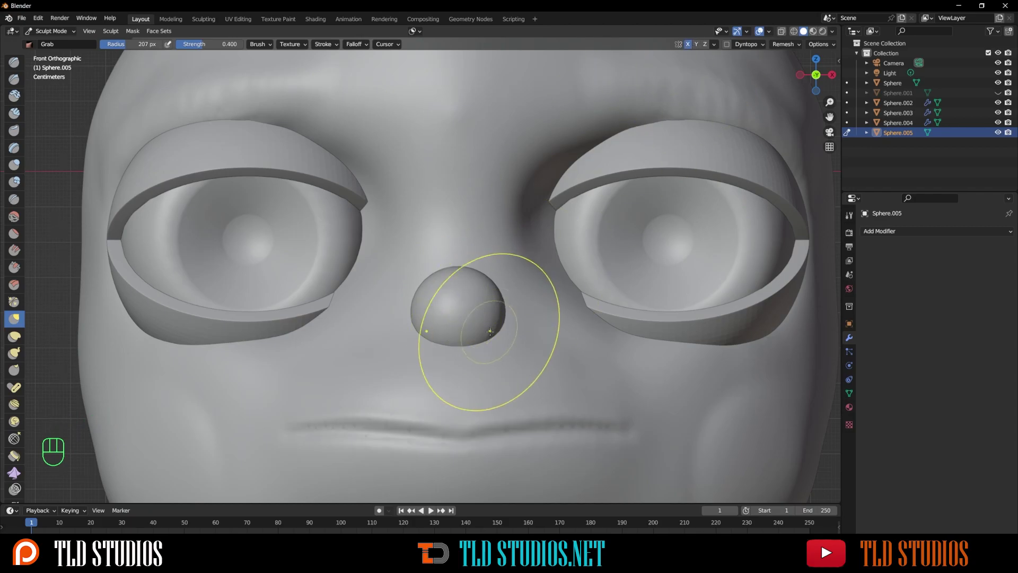
Step: Pull the nose sphere outward into two side wings with the Grab brush, reducing its radius to 133 px
{"action": "mouse_move", "coordinate": [503, 327]}
{"action": "left_mouse_down"}
{"action": "mouse_move", "coordinate": [532, 334]}
{"action": "mouse_move", "coordinate": [484, 347]}
{"action": "left_mouse_up"}
{"action": "key", "text": "KP_Decimal"}
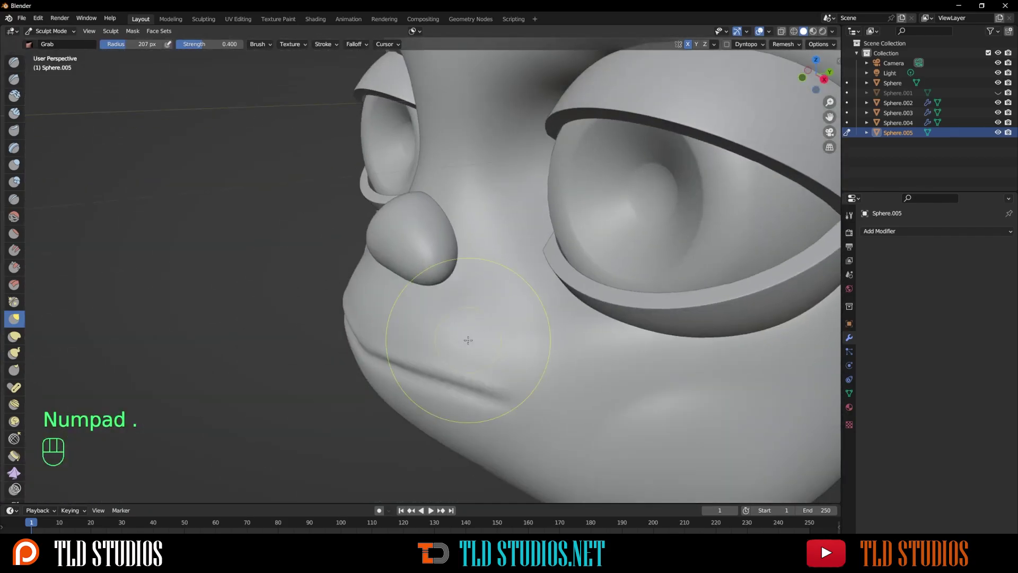
{"action": "mouse_move", "coordinate": [446, 259]}
{"action": "left_mouse_down", "text": "alt"}
{"action": "mouse_move", "coordinate": [451, 245]}
{"action": "mouse_move", "coordinate": [434, 231]}
{"action": "mouse_move", "coordinate": [448, 211]}
{"action": "mouse_move", "coordinate": [480, 243]}
{"action": "mouse_move", "coordinate": [509, 252]}
{"action": "mouse_move", "coordinate": [618, 250]}
{"action": "mouse_move", "coordinate": [614, 197]}
{"action": "mouse_move", "coordinate": [586, 204]}
{"action": "mouse_move", "coordinate": [583, 252]}
{"action": "left_mouse_up", "text": "alt"}
{"action": "key", "text": "f"}
{"action": "left_click", "coordinate": [596, 201]}
{"action": "middle_click_drag", "start_coordinate": [583, 252], "coordinate": [574, 288], "text": "alt"}
{"action": "left_click_drag", "start_coordinate": [575, 287], "coordinate": [567, 270], "text": "alt"}
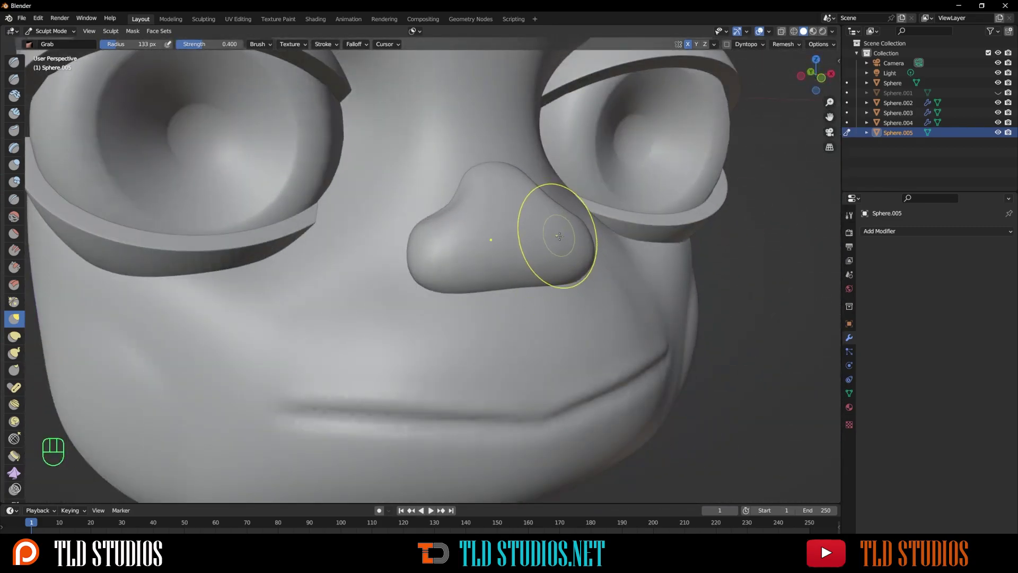
Step: Puff up the tip and side wings of the nose with the Inflate brush
{"action": "key", "text": "i"}
{"action": "key", "text": "f"}
{"action": "left_click", "coordinate": [567, 245]}
{"action": "mouse_move", "coordinate": [526, 252]}
{"action": "left_mouse_down"}
{"action": "mouse_move", "coordinate": [520, 265]}
{"action": "mouse_move", "coordinate": [533, 254]}
{"action": "mouse_move", "coordinate": [495, 268]}
{"action": "mouse_move", "coordinate": [525, 271]}
{"action": "left_mouse_up"}
{"action": "key", "text": "f"}
{"action": "left_click", "coordinate": [611, 265]}
{"action": "mouse_move", "coordinate": [636, 265]}
{"action": "left_mouse_down"}
{"action": "mouse_move", "coordinate": [653, 267]}
{"action": "mouse_move", "coordinate": [610, 263]}
{"action": "mouse_move", "coordinate": [633, 254]}
{"action": "mouse_move", "coordinate": [607, 232]}
{"action": "left_mouse_up"}
Step: Refine the nose's tip and wings with the Grab brush at a 186 px radius
{"action": "key", "text": "g"}
{"action": "key", "text": "f"}
{"action": "left_click", "coordinate": [609, 232]}
{"action": "left_click_drag", "start_coordinate": [522, 239], "coordinate": [530, 226]}
{"action": "left_click_drag", "start_coordinate": [426, 286], "coordinate": [430, 302]}
{"action": "mouse_move", "coordinate": [595, 265]}
{"action": "left_mouse_down", "text": "alt"}
{"action": "mouse_move", "coordinate": [570, 276]}
{"action": "mouse_move", "coordinate": [523, 245]}
{"action": "left_mouse_up", "text": "alt"}
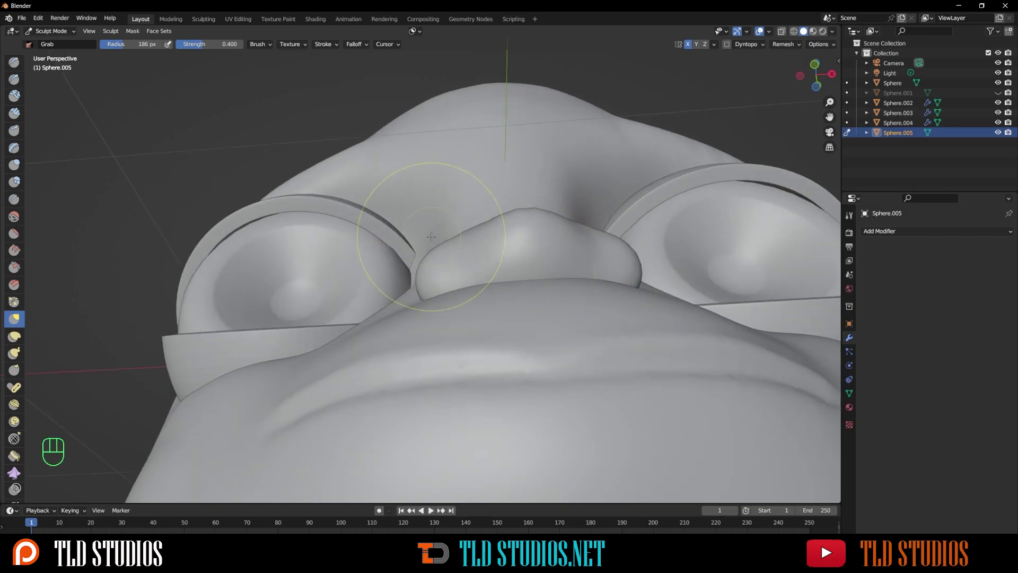
Step: Switch to the Draw Sharp brush and bring the underside of the nose into close view
{"action": "key", "text": "shift+x"}
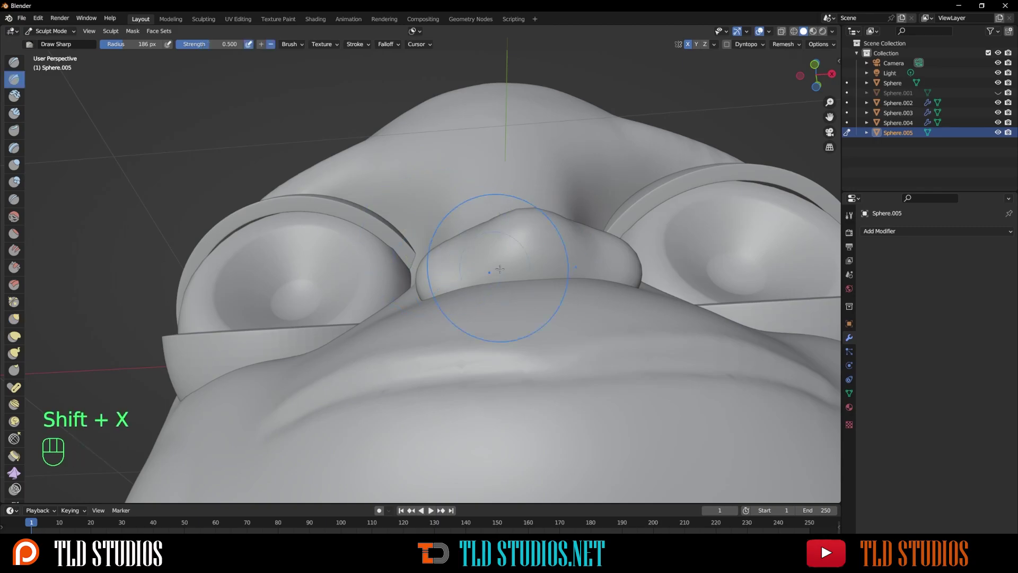
{"action": "scroll", "coordinate": [530, 276], "scroll_direction": "up", "scroll_amount": 1}
{"action": "middle_click_drag", "start_coordinate": [533, 276], "coordinate": [505, 280]}
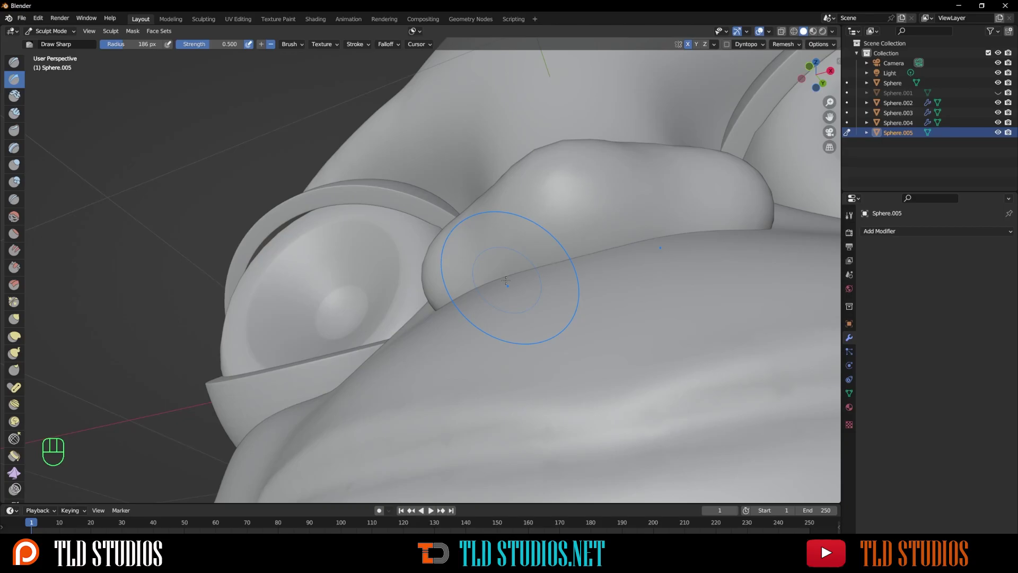
Step: Try to carve the nostrils under the nose with the Draw Sharp brush at a 114 px radius
{"action": "key", "text": "f"}
{"action": "left_click", "coordinate": [586, 221]}
{"action": "mouse_move", "coordinate": [660, 207]}
{"action": "middle_mouse_down", "text": "shift"}
{"action": "mouse_move", "coordinate": [613, 243]}
{"action": "mouse_move", "coordinate": [625, 238]}
{"action": "middle_mouse_up", "text": "shift"}
{"action": "left_click_drag", "start_coordinate": [592, 268], "coordinate": [575, 277], "text": "ctrl"}
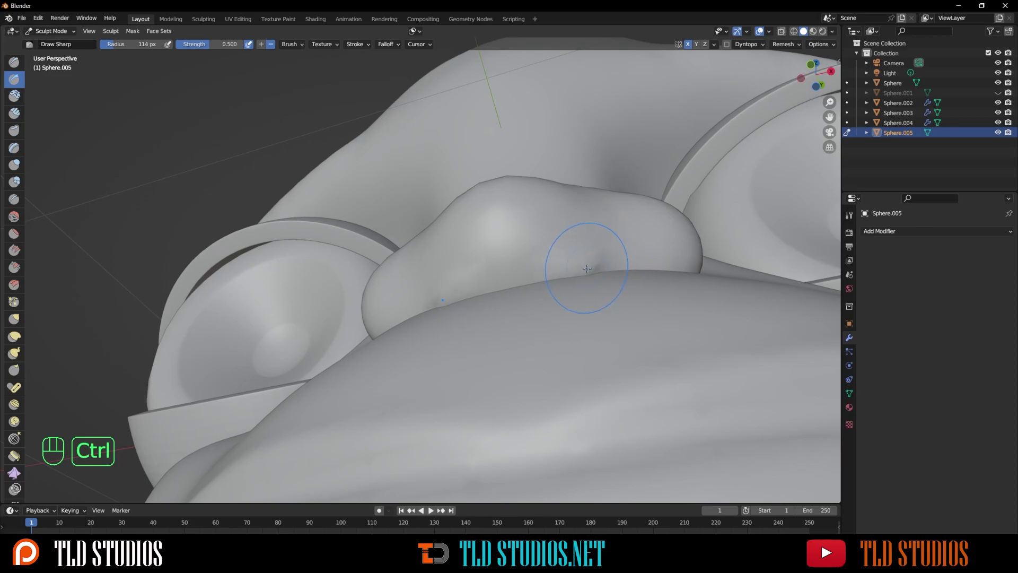
{"action": "key", "text": "ctrl+z"}
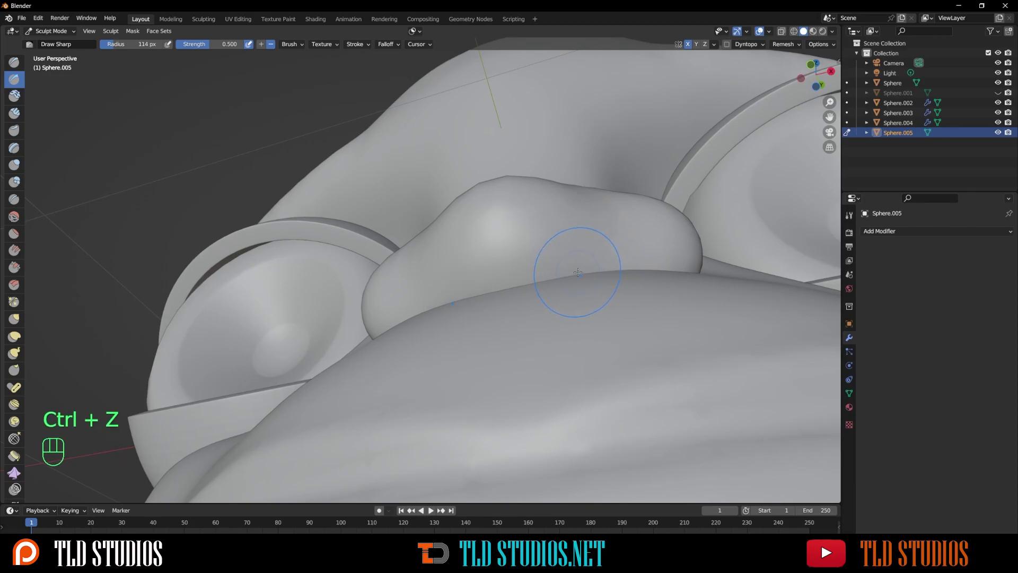
Step: Carve mirrored nostrils into the underside of the nose with Draw Sharp at a 79 px radius
{"action": "key", "text": "f"}
{"action": "left_click", "coordinate": [579, 273]}
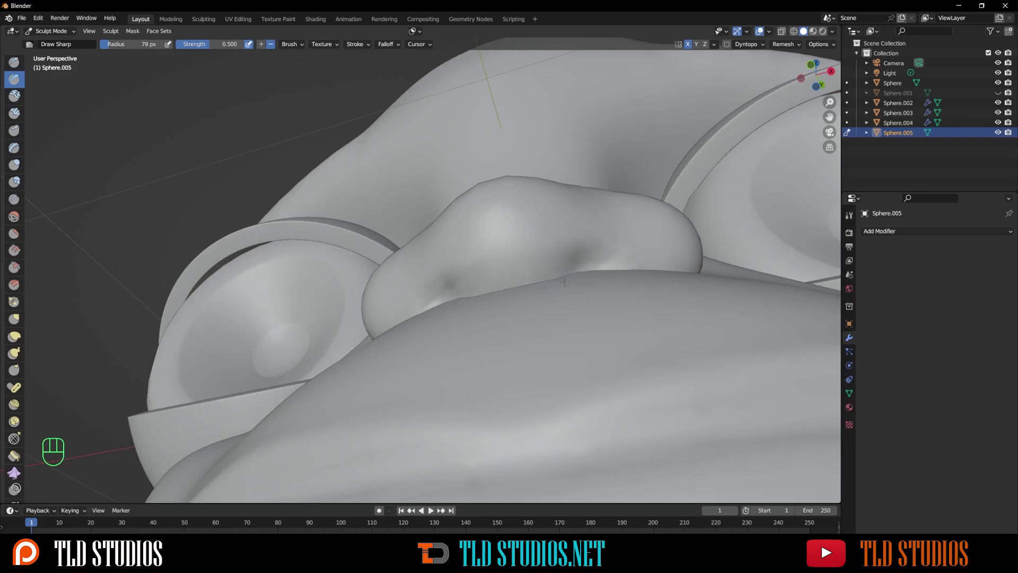
{"action": "left_click_drag", "start_coordinate": [583, 256], "coordinate": [609, 275]}
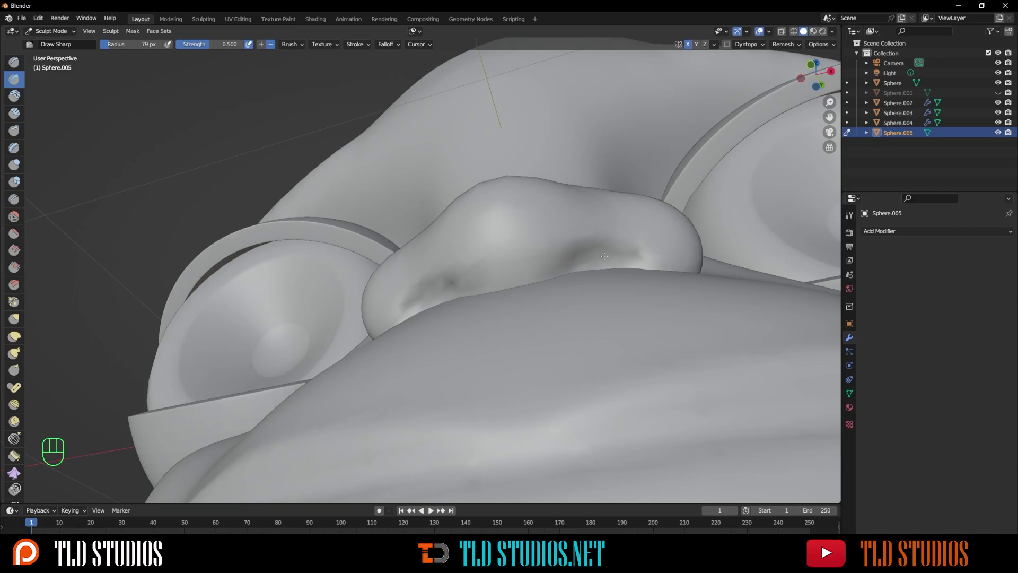
{"action": "middle_click_drag", "start_coordinate": [616, 287], "coordinate": [649, 387], "text": "alt"}
{"action": "left_click_drag", "start_coordinate": [648, 387], "coordinate": [604, 323], "text": "ctrl+alt"}
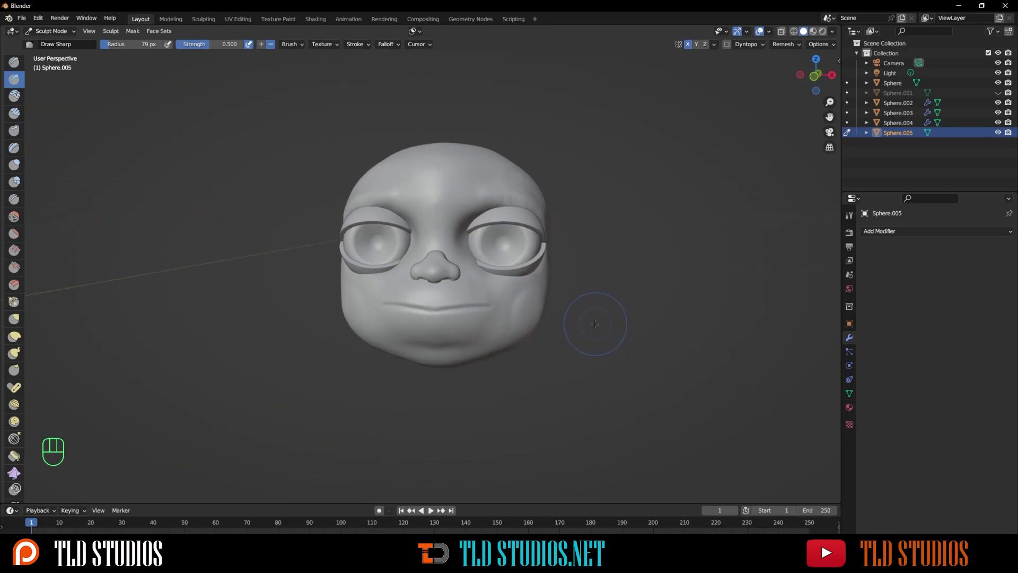
{"action": "scroll", "coordinate": [463, 250], "scroll_direction": "up", "scroll_amount": 3}
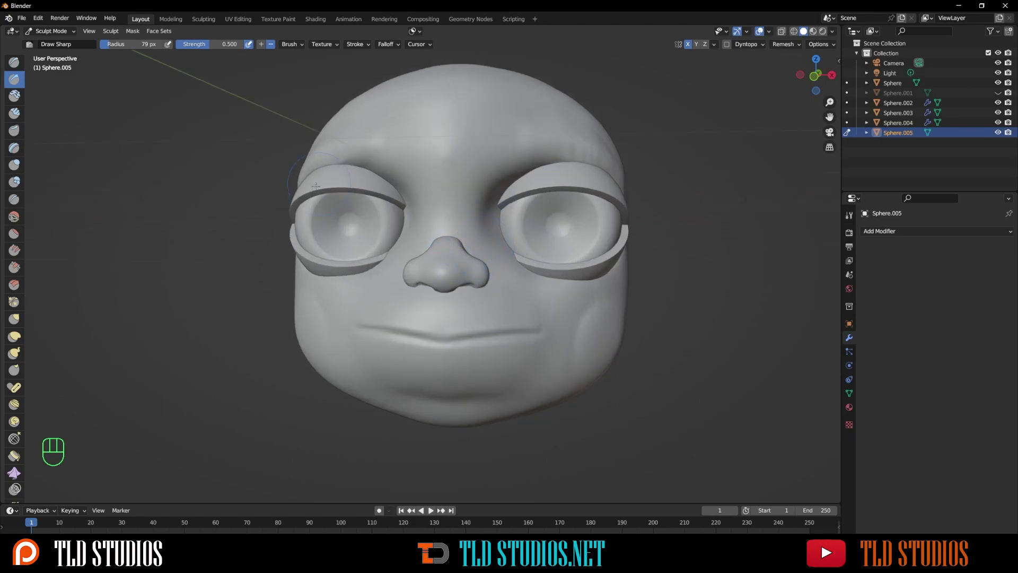
Step: Return to Object Mode and rotate the mirrored lower eyelids about the Y axis so their outer corners drop
{"action": "left_click", "coordinate": [51, 30]}
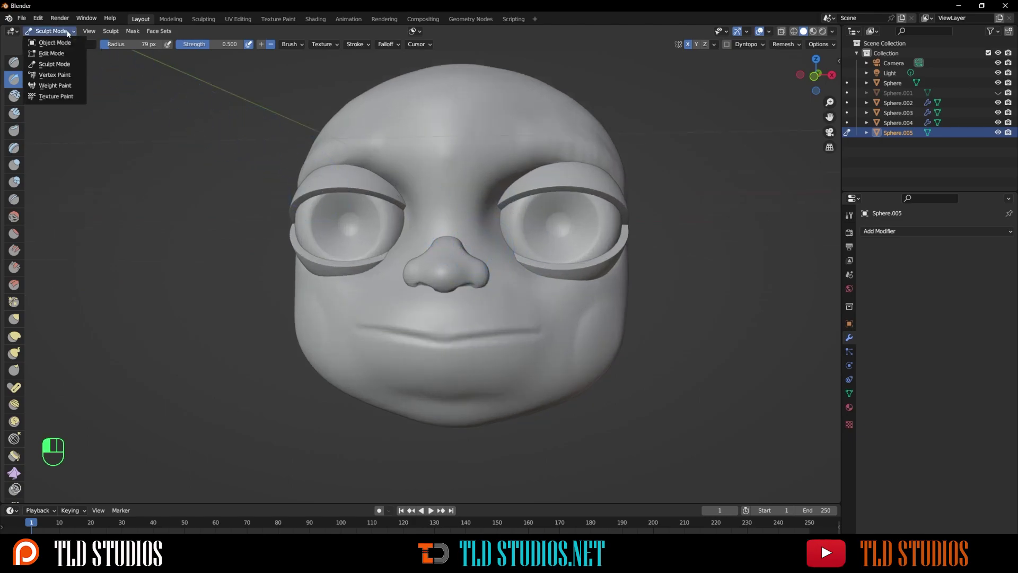
{"action": "left_click", "coordinate": [50, 38]}
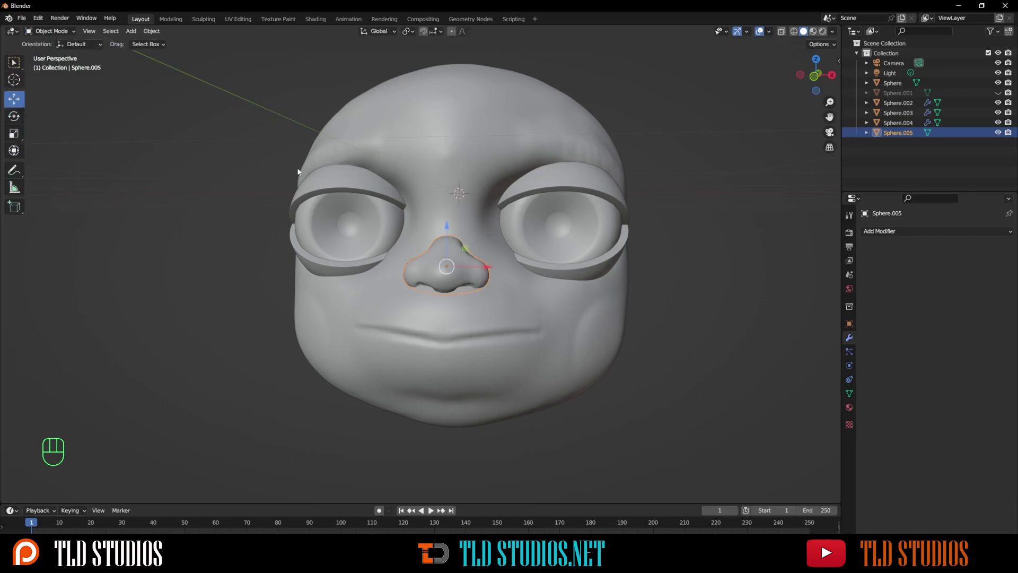
{"action": "left_click", "coordinate": [546, 269]}
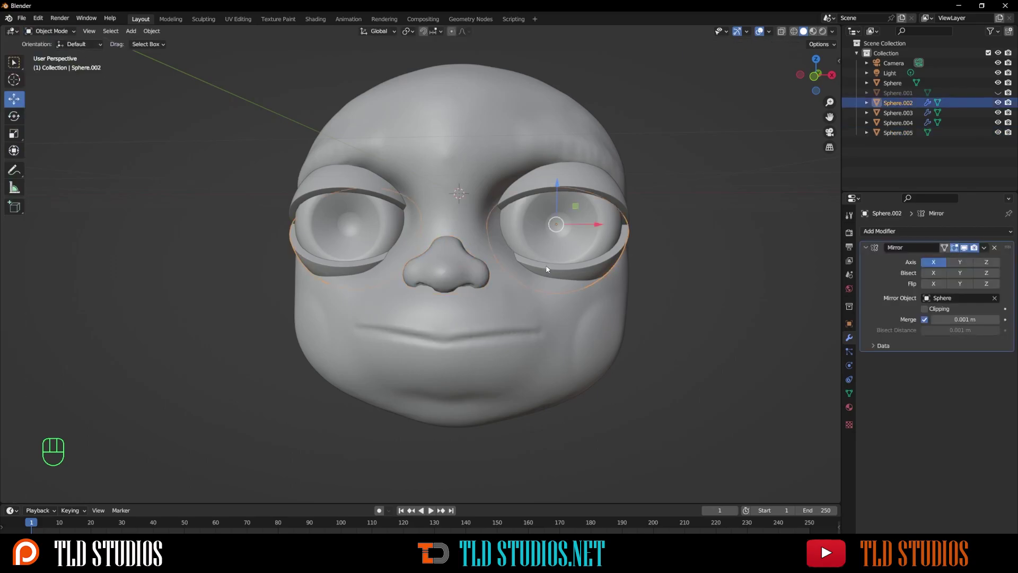
{"action": "left_click", "coordinate": [10, 118]}
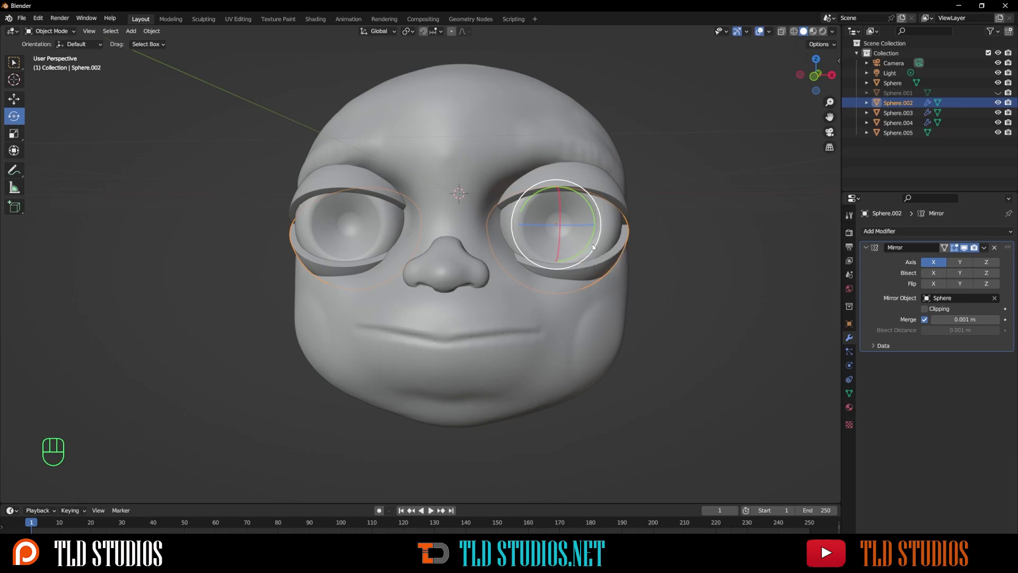
{"action": "left_click_drag", "start_coordinate": [592, 244], "coordinate": [585, 257]}
{"action": "left_click_drag", "start_coordinate": [585, 258], "coordinate": [586, 257]}
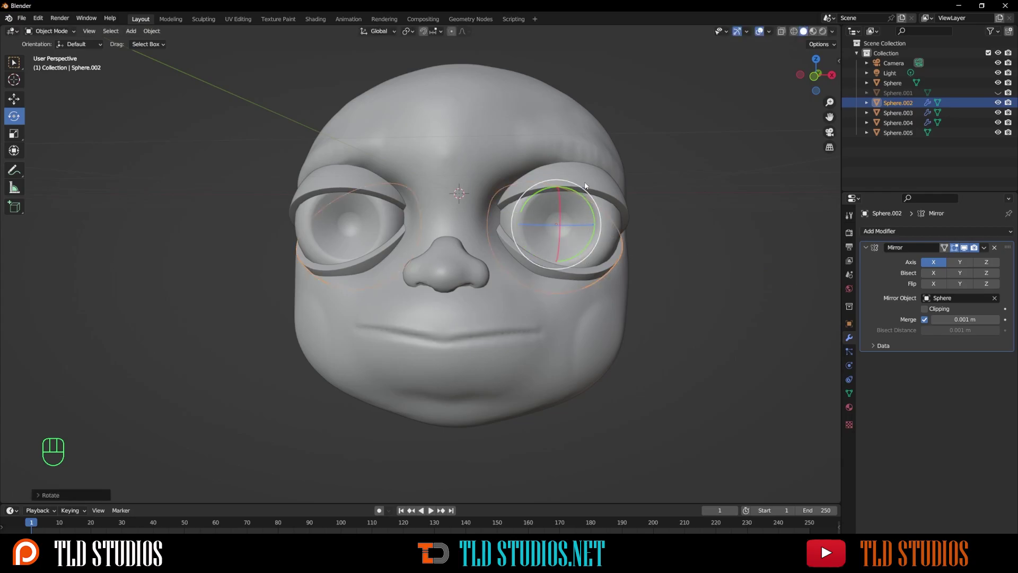
Step: Rotate the mirrored upper eyelids about the Y axis to slope down outward, deselect them and check the whole face
{"action": "left_click", "coordinate": [604, 215]}
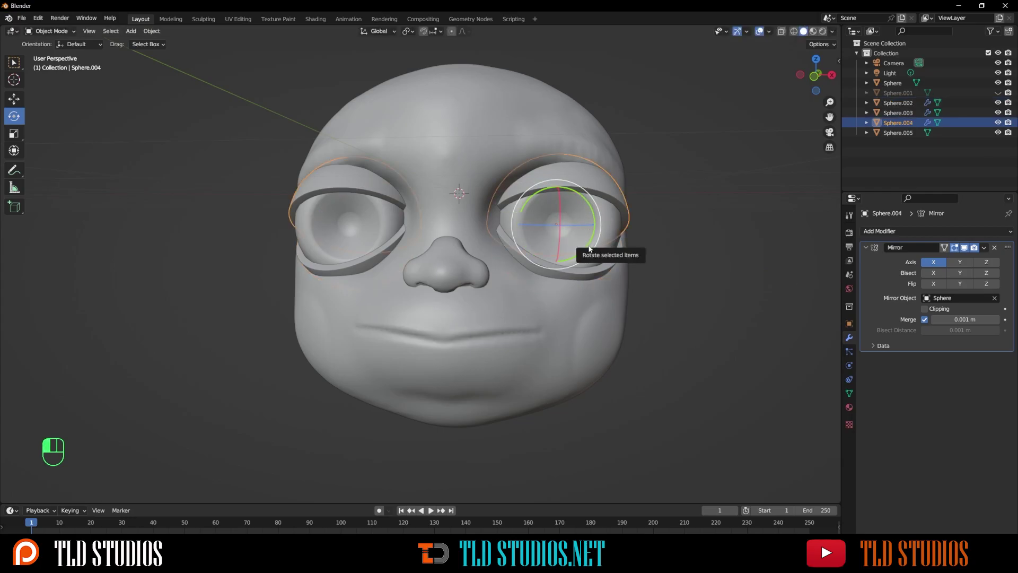
{"action": "left_click_drag", "start_coordinate": [589, 245], "coordinate": [583, 259]}
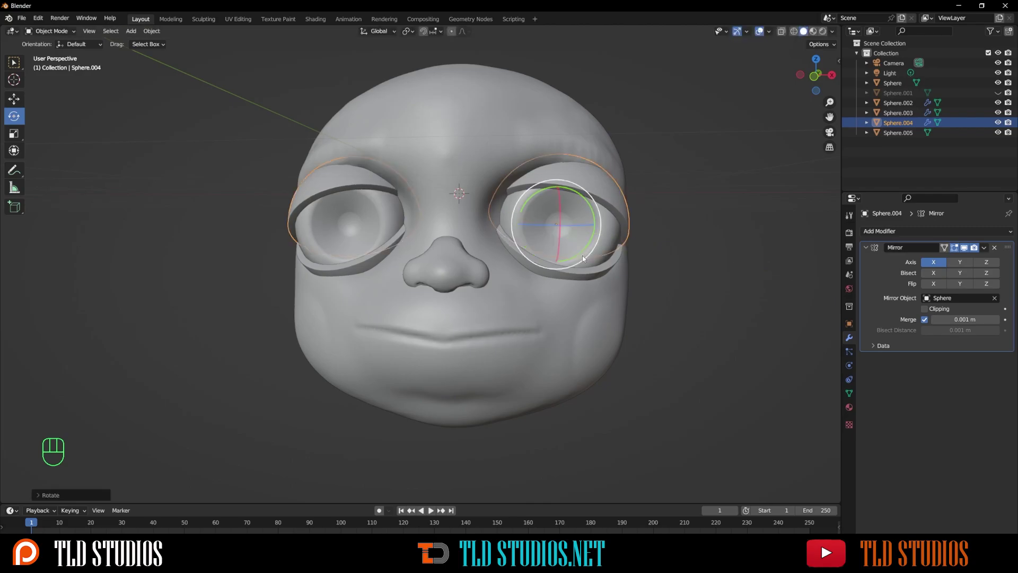
{"action": "left_click", "coordinate": [662, 168]}
{"action": "scroll", "coordinate": [641, 192], "scroll_direction": "down", "scroll_amount": 2}
{"action": "middle_click_drag", "start_coordinate": [599, 221], "coordinate": [503, 261]}
{"action": "scroll", "coordinate": [529, 220], "scroll_direction": "down", "scroll_amount": 4}
{"action": "scroll", "coordinate": [459, 266], "scroll_direction": "up", "scroll_amount": 2}
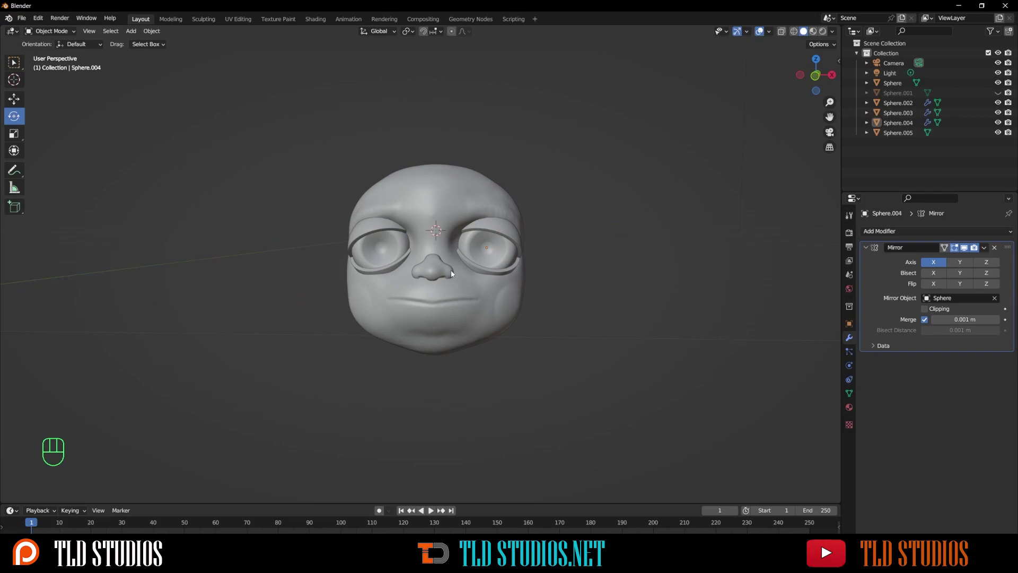